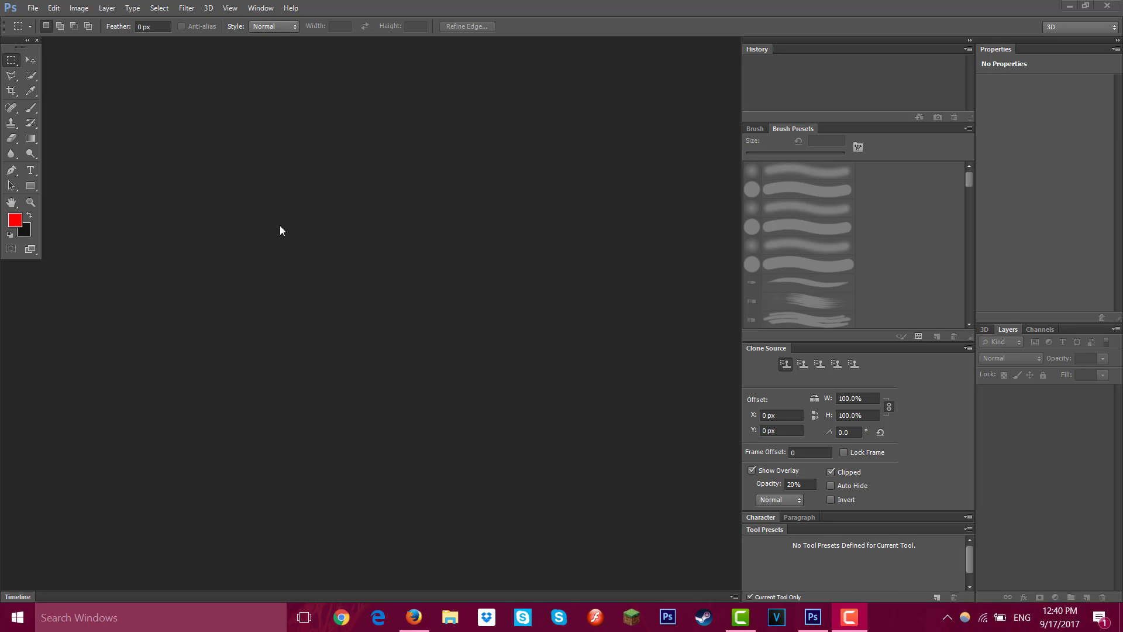
- Create a new 1920 × 1080 pixel document called "name" with transparent background contents
{"action": "left_click", "coordinate": [36, 7]}
{"action": "left_click", "coordinate": [49, 24]}
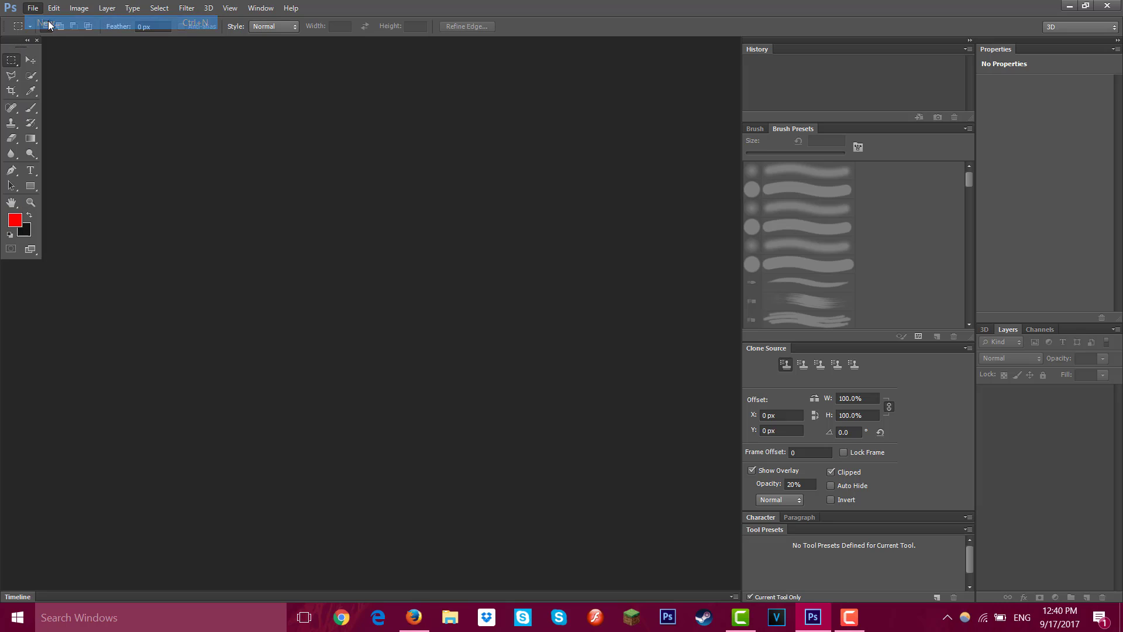
{"action": "key", "text": "BackSpace"}
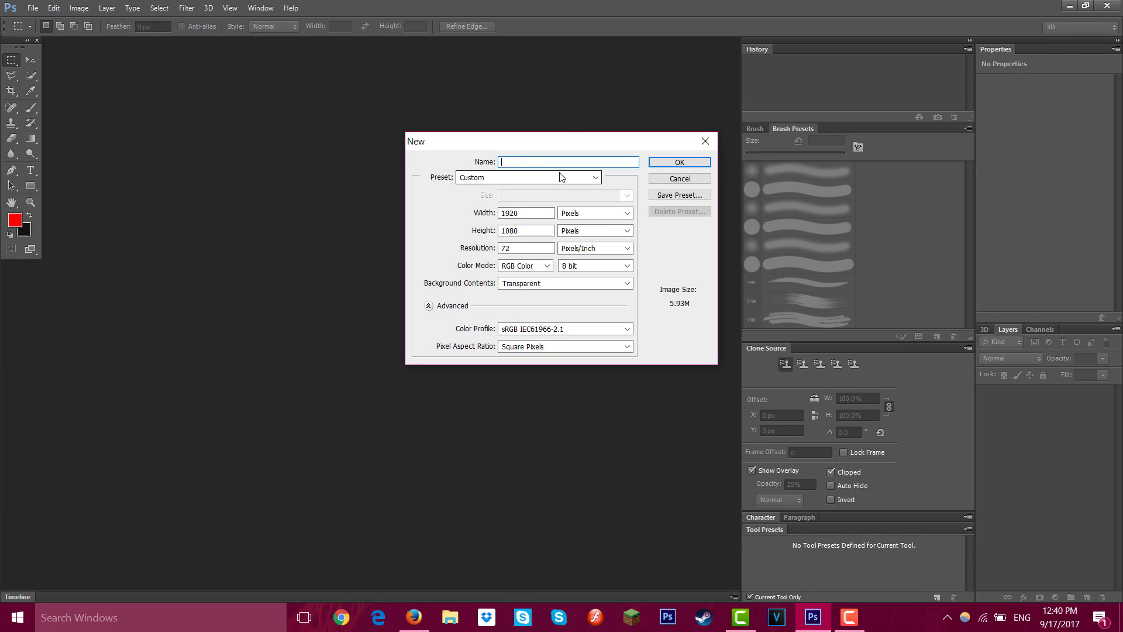
{"action": "type", "text": "name"}
{"action": "key", "text": "Tab"}
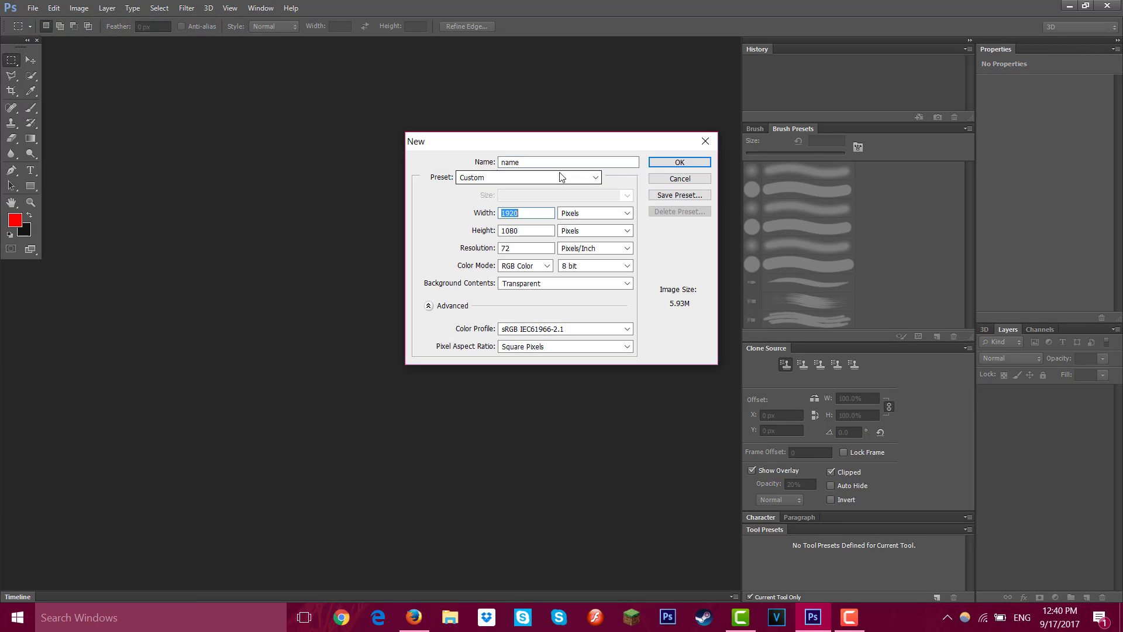
{"action": "left_click", "coordinate": [520, 215]}
{"action": "left_click", "coordinate": [526, 283]}
{"action": "left_click", "coordinate": [529, 318]}
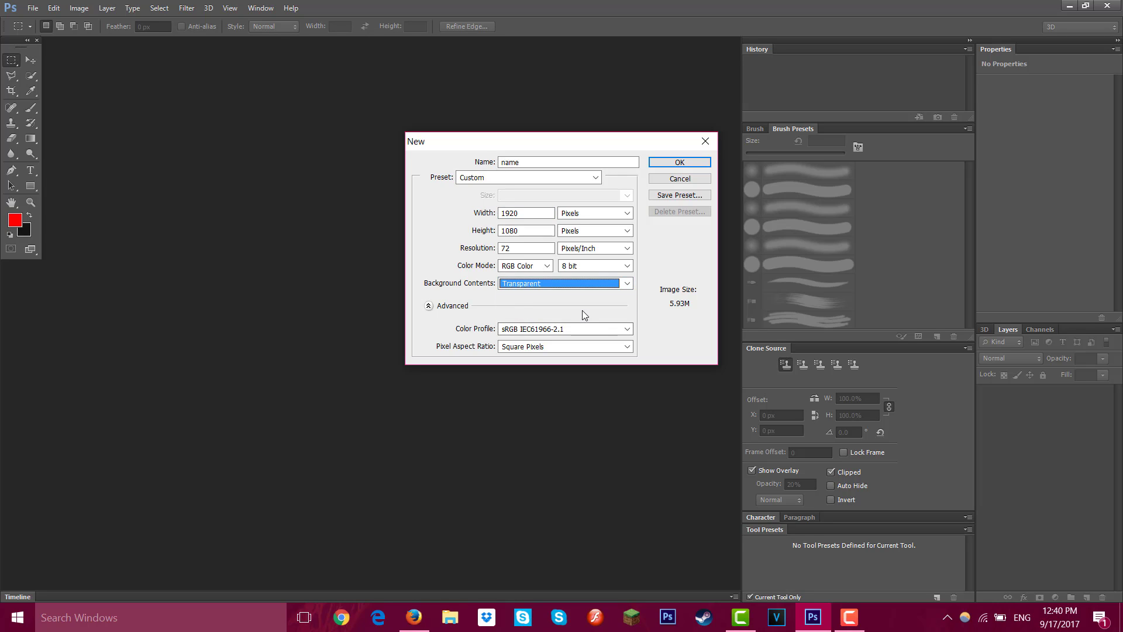
{"action": "left_click", "coordinate": [567, 318]}
{"action": "left_click", "coordinate": [680, 162]}
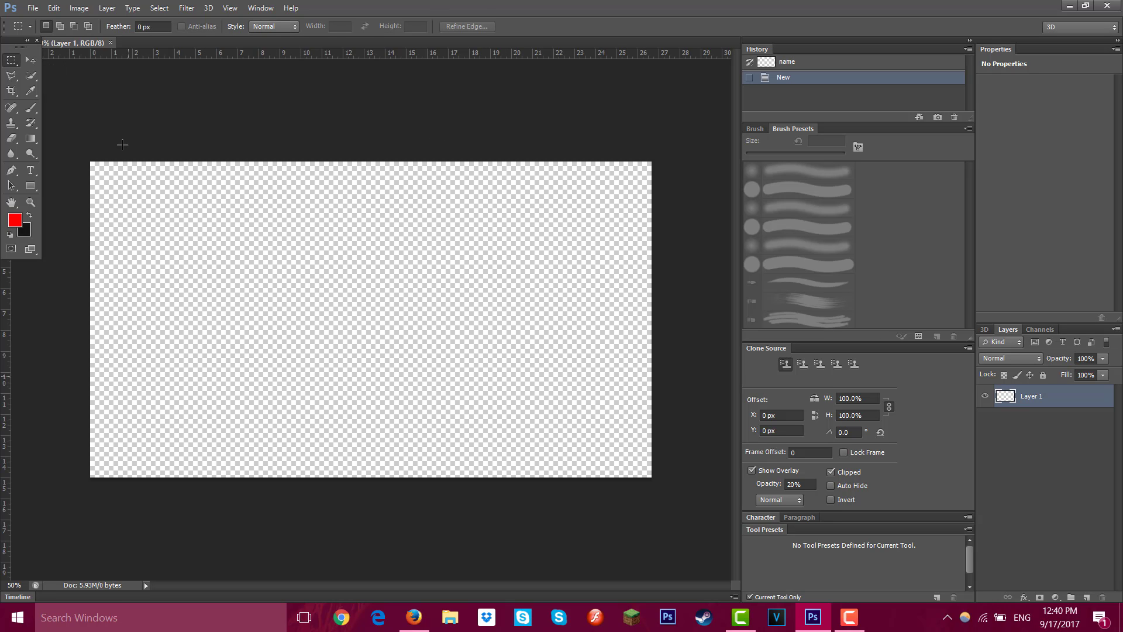
- Open the sunset canyon image whose file name starts with 5aa9e46c5d4b07 from the desktop folder Youtube IMG Backgrounds
{"action": "left_click", "coordinate": [33, 9]}
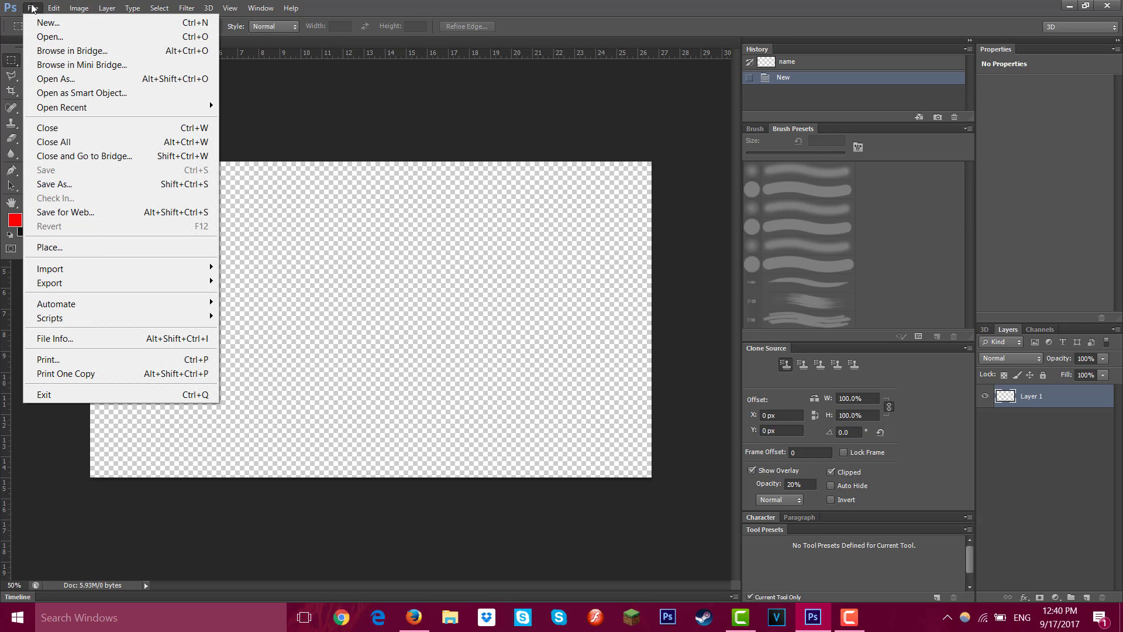
{"action": "left_click", "coordinate": [50, 37]}
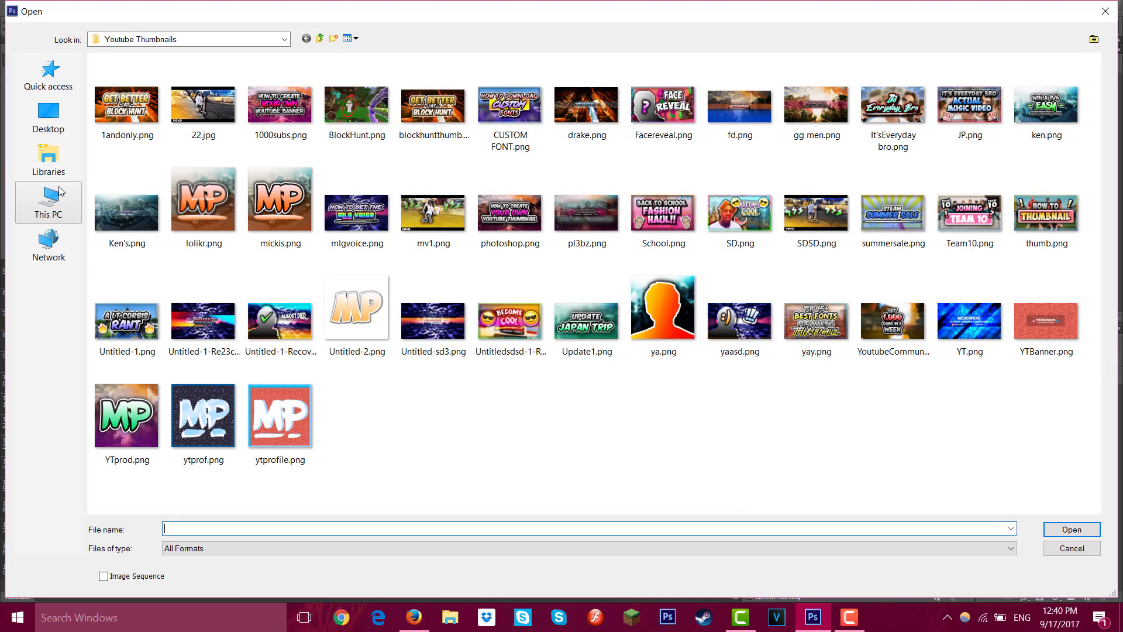
{"action": "left_click", "coordinate": [61, 192]}
{"action": "left_click", "coordinate": [61, 260]}
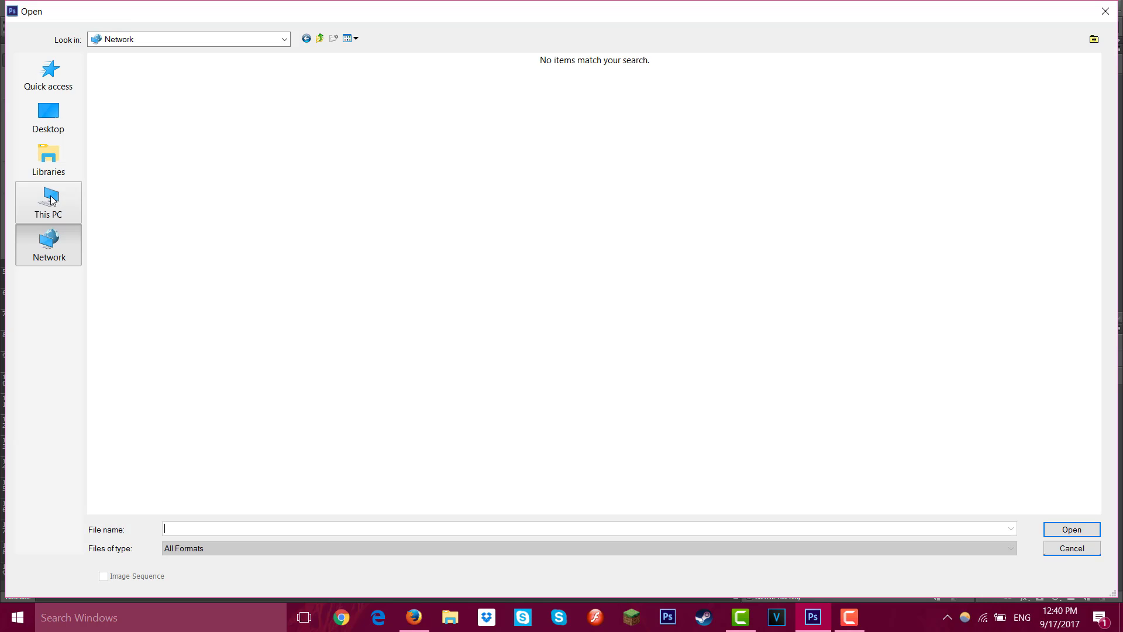
{"action": "left_click", "coordinate": [53, 205]}
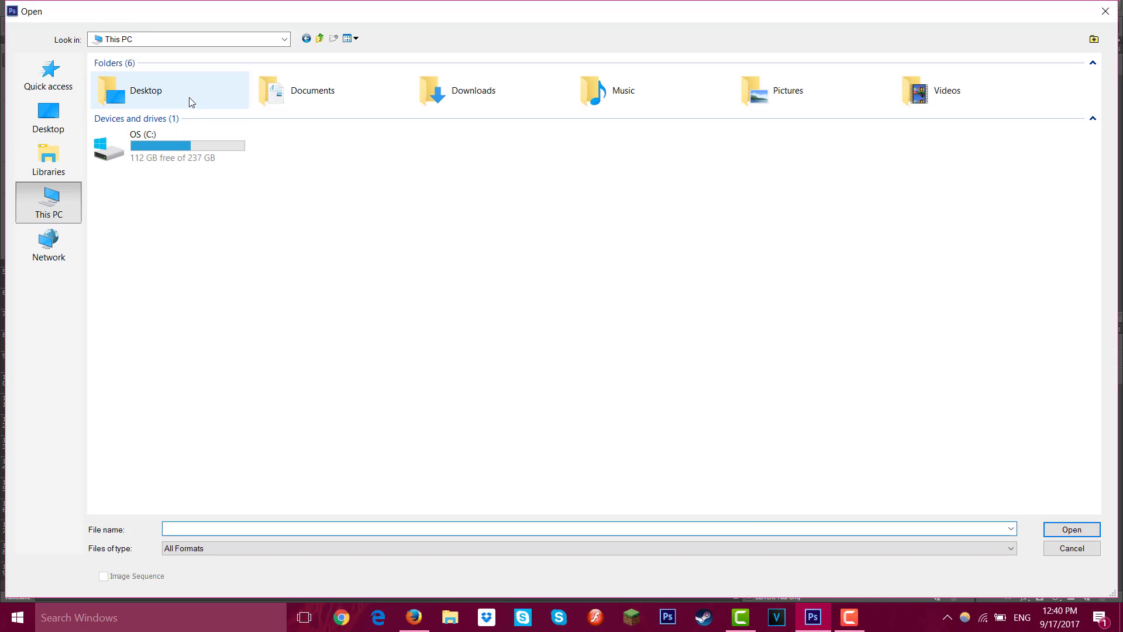
{"action": "double_click", "coordinate": [143, 102]}
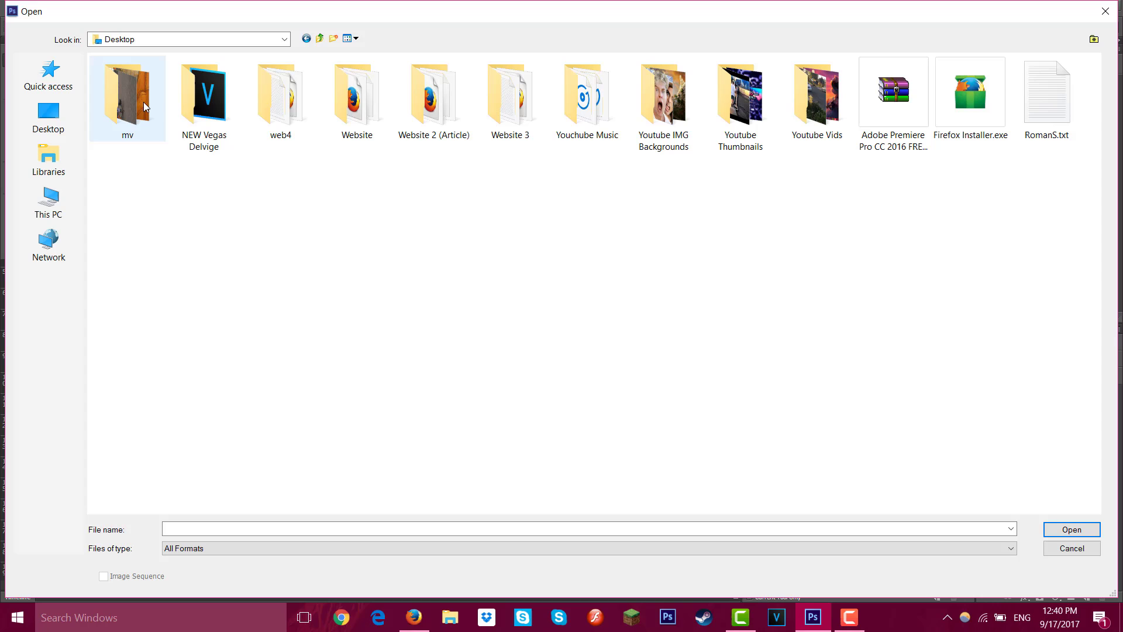
{"action": "double_click", "coordinate": [633, 108]}
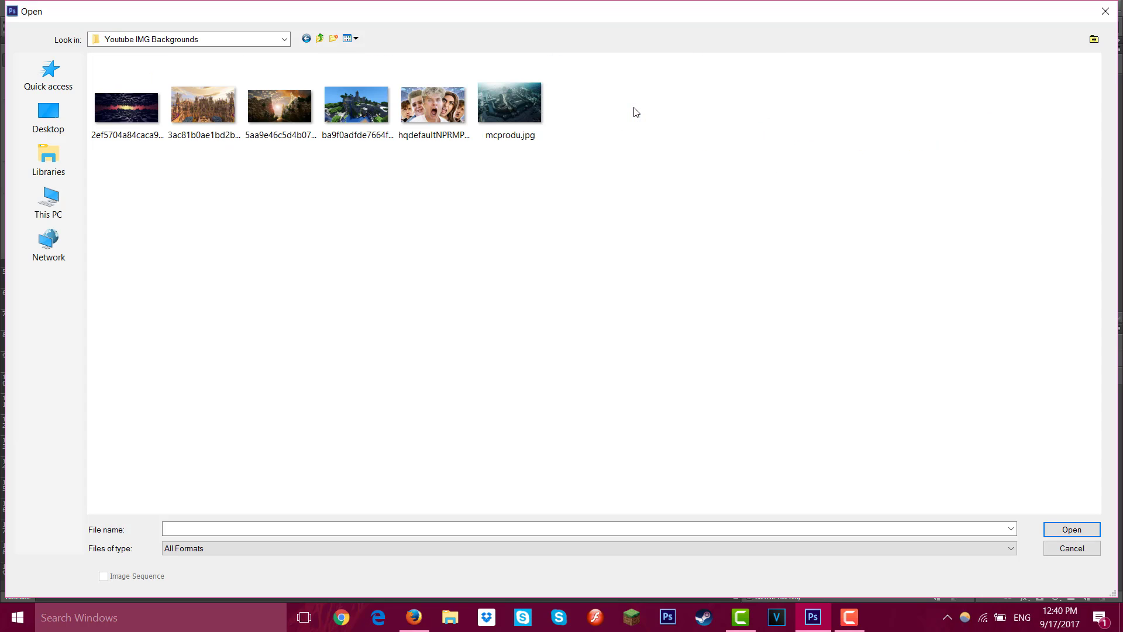
{"action": "double_click", "coordinate": [289, 109]}
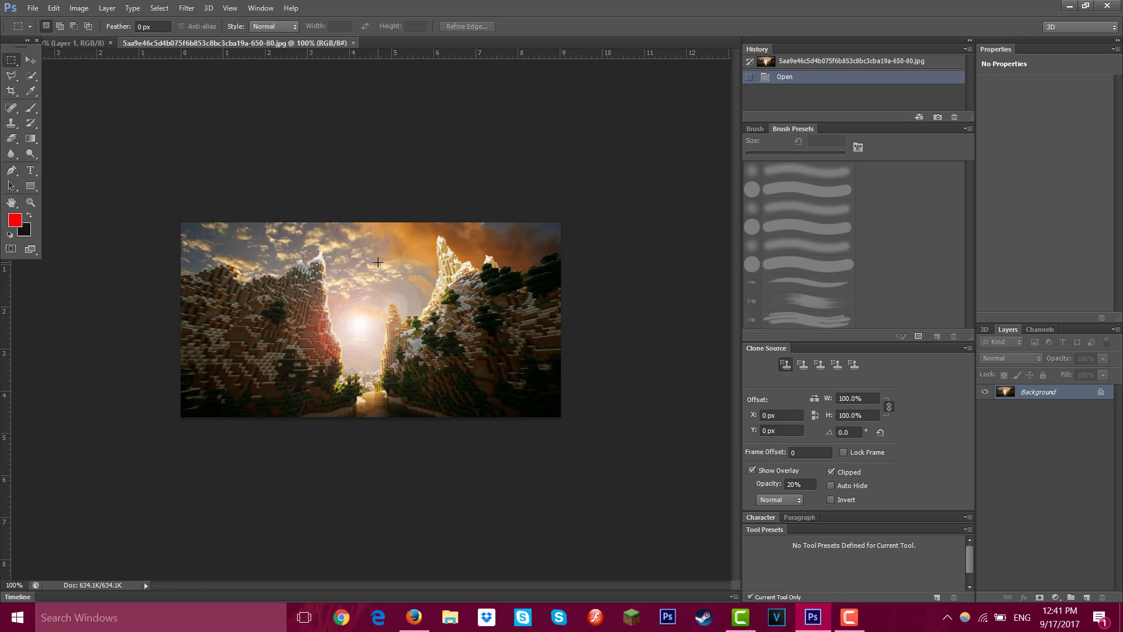
- Copy the entire canyon image and paste it into the transparent document called "name"
{"action": "key", "text": "ctrl+a"}
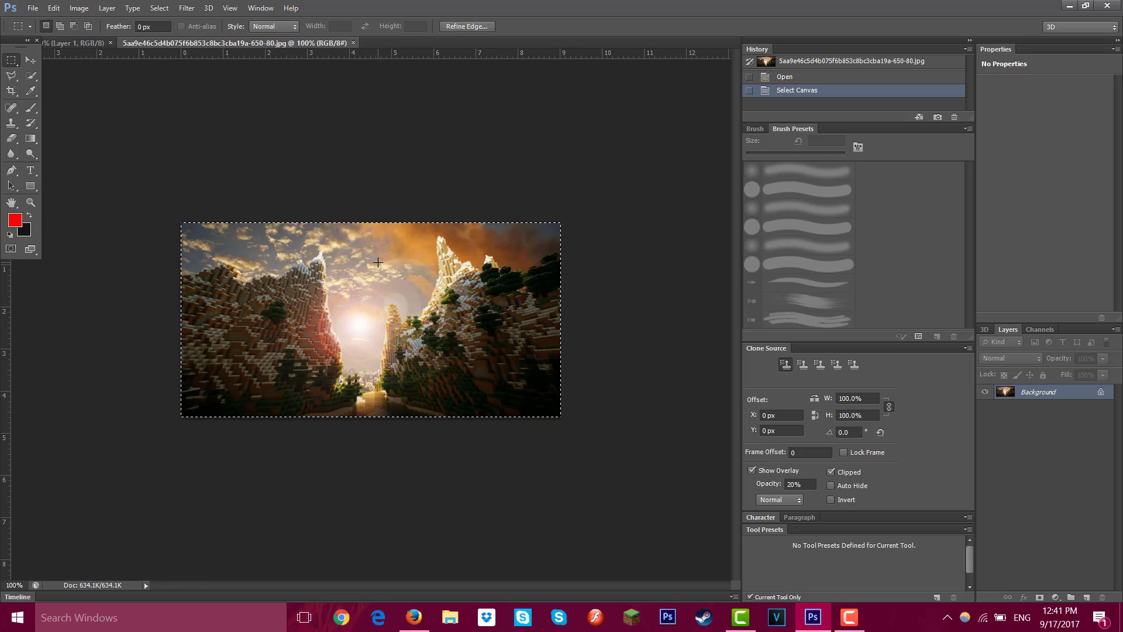
{"action": "left_click", "coordinate": [82, 47]}
{"action": "key", "text": "ctrl+v"}
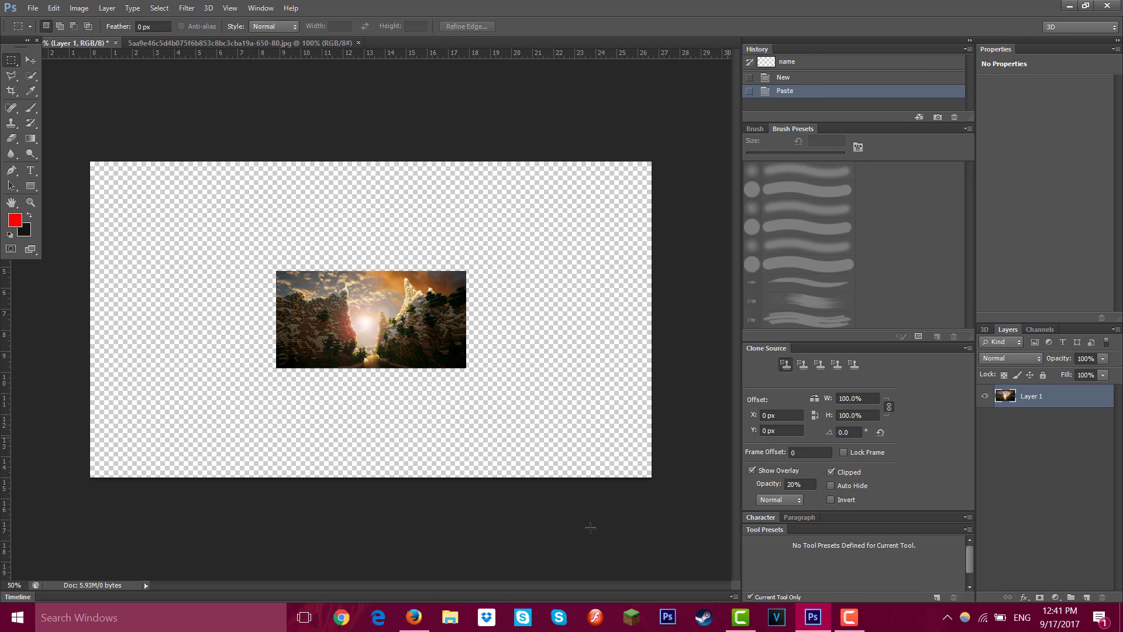
- Copy the whole canyon image into the "name" document a second time and delete the duplicate layer
{"action": "left_click", "coordinate": [216, 43]}
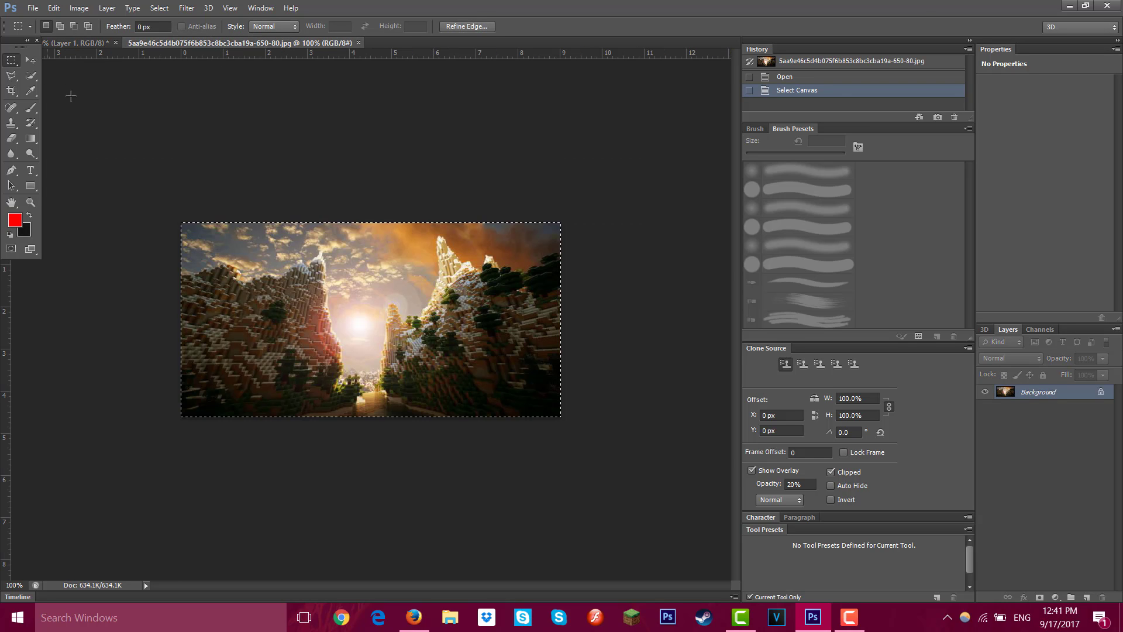
{"action": "key", "text": "ctrl+d"}
{"action": "key", "text": "ctrl+a"}
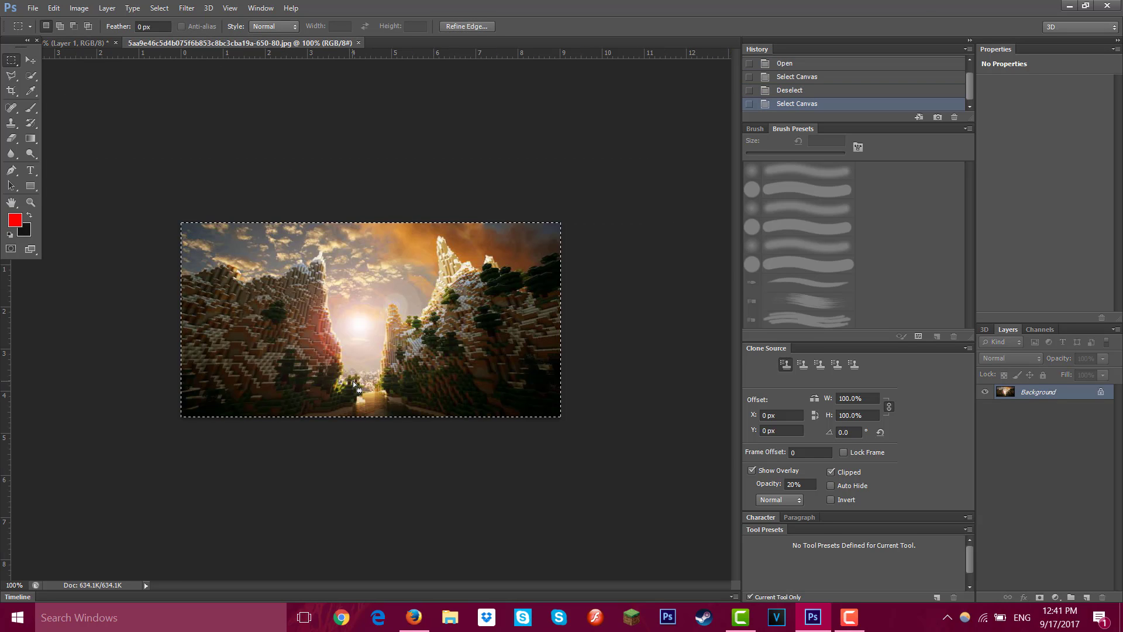
{"action": "left_click", "coordinate": [96, 44]}
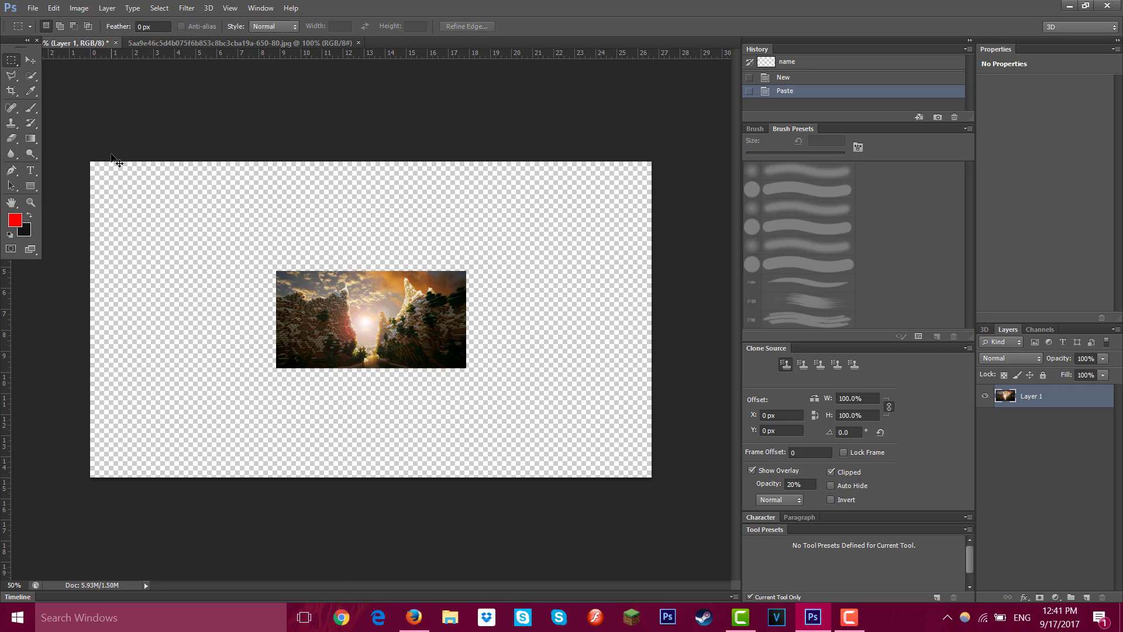
{"action": "key", "text": "ctrl+v"}
{"action": "right_click", "coordinate": [1086, 400]}
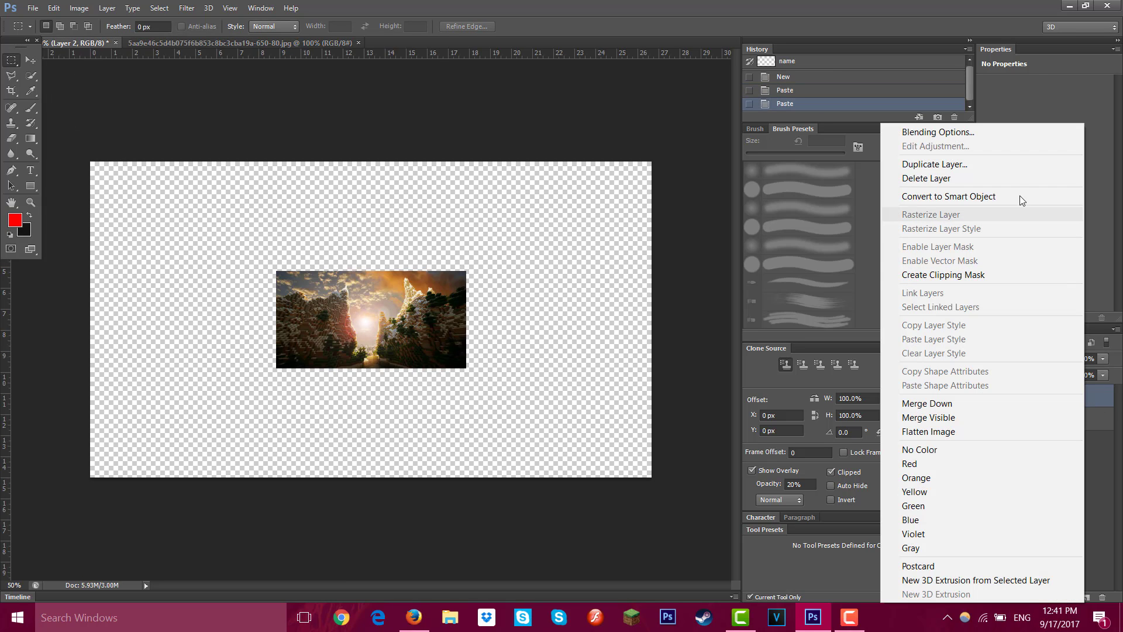
{"action": "left_click", "coordinate": [1010, 181]}
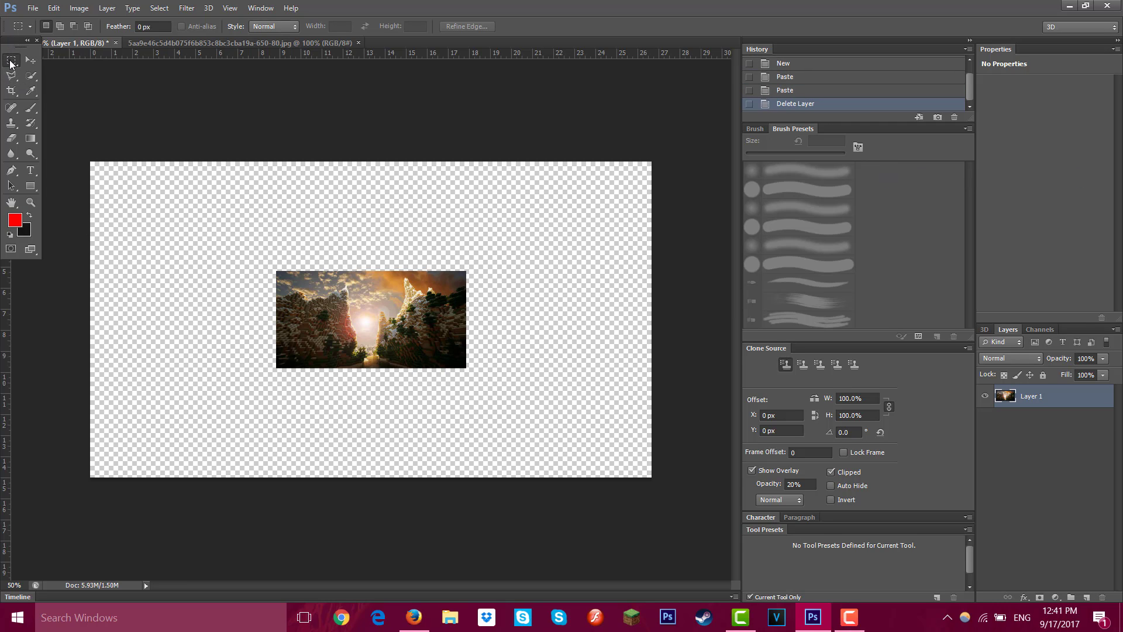
- Free-transform the pasted canyon image so that it fills the whole canvas from edge to edge
{"action": "right_click", "coordinate": [379, 331]}
{"action": "left_click", "coordinate": [458, 444]}
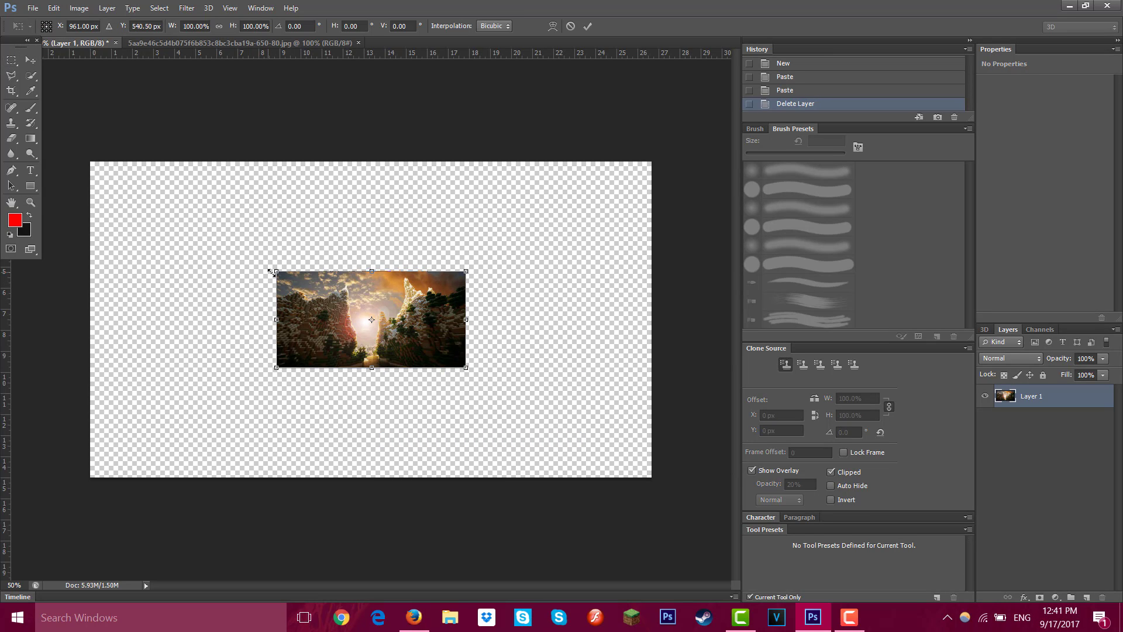
{"action": "left_click_drag", "start_coordinate": [274, 272], "coordinate": [97, 149]}
{"action": "left_click_drag", "start_coordinate": [125, 207], "coordinate": [127, 194]}
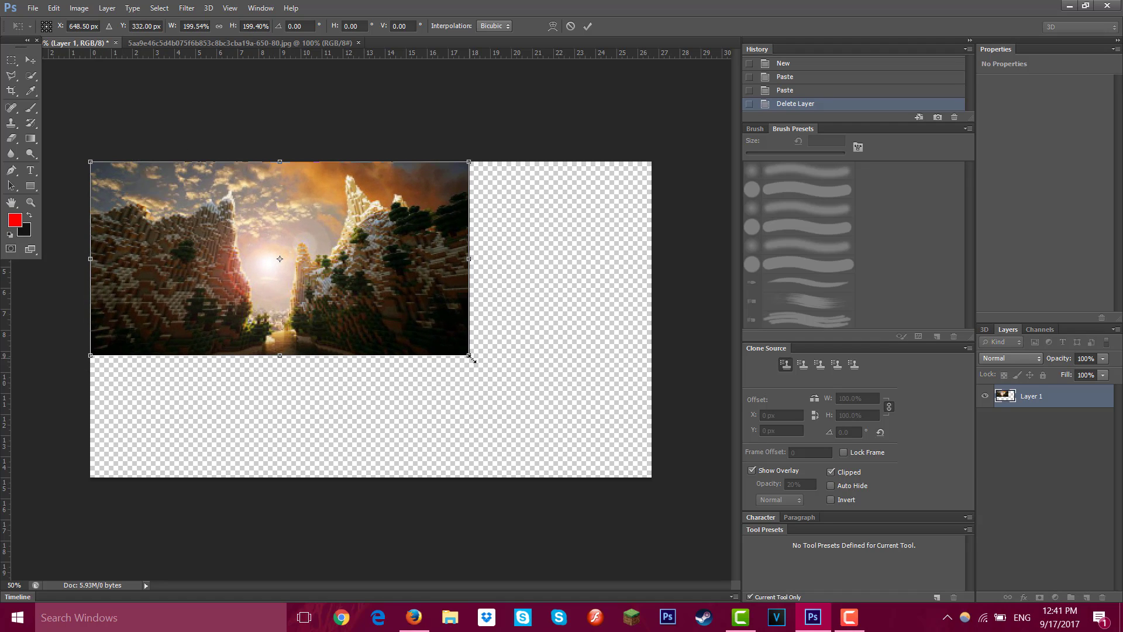
{"action": "mouse_move", "coordinate": [388, 303]}
{"action": "left_mouse_down"}
{"action": "mouse_move", "coordinate": [518, 437]}
{"action": "mouse_move", "coordinate": [366, 371]}
{"action": "mouse_move", "coordinate": [386, 304]}
{"action": "left_mouse_up"}
{"action": "left_click_drag", "start_coordinate": [468, 355], "coordinate": [652, 449]}
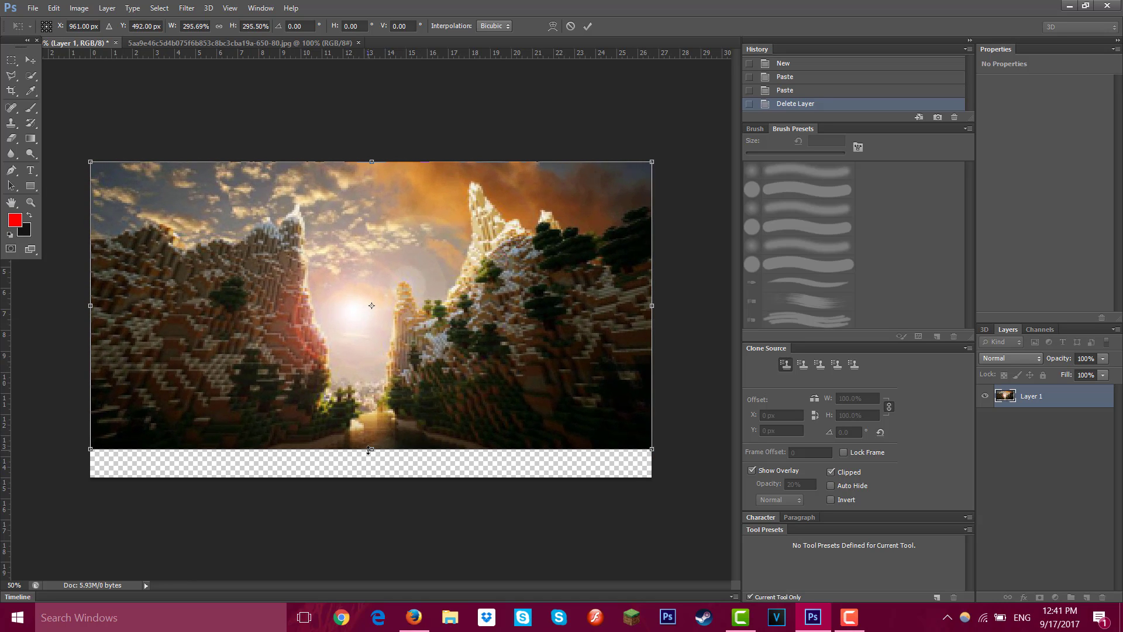
{"action": "left_click_drag", "start_coordinate": [369, 450], "coordinate": [371, 477]}
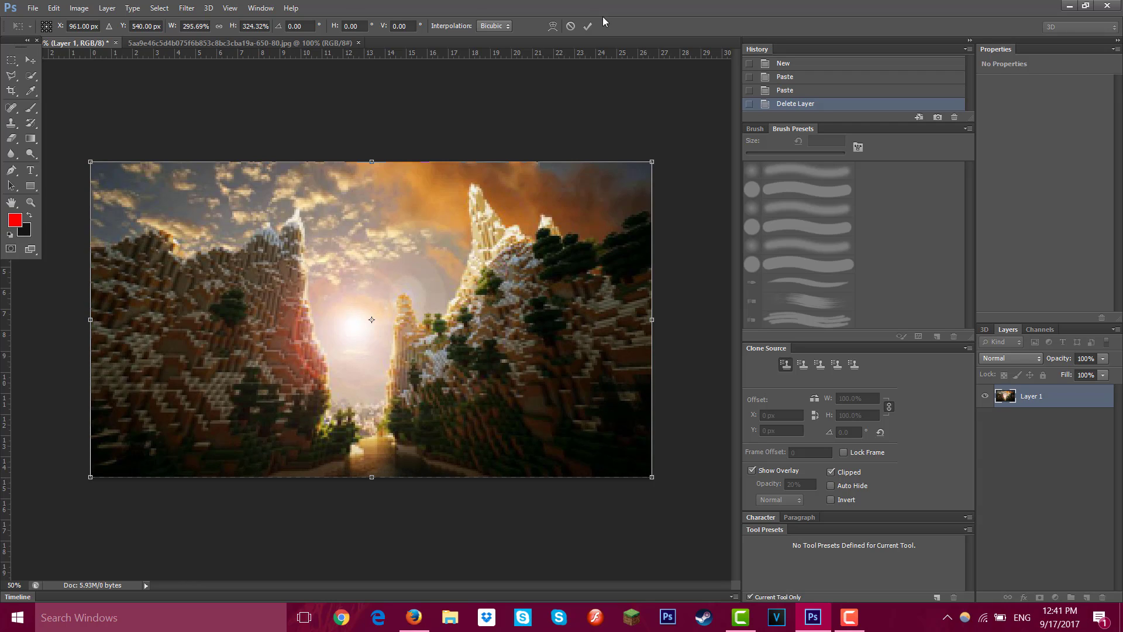
{"action": "left_click", "coordinate": [589, 26]}
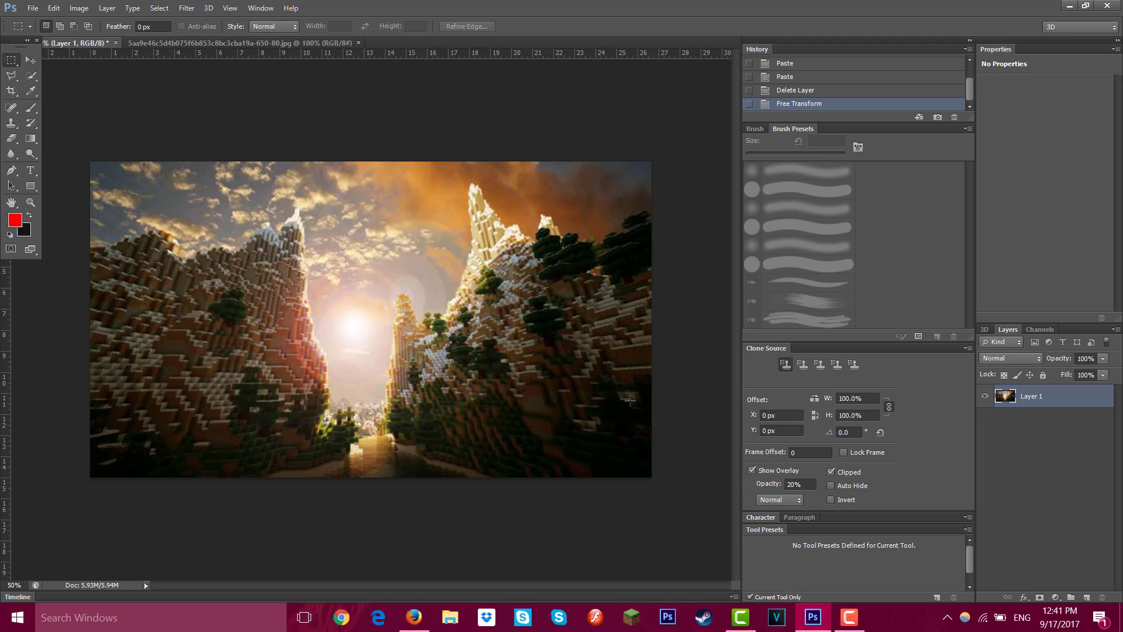
- Add a Brightness/Contrast adjustment layer above the canyon image with brightness 79 and contrast 100
{"action": "left_click", "coordinate": [1056, 597]}
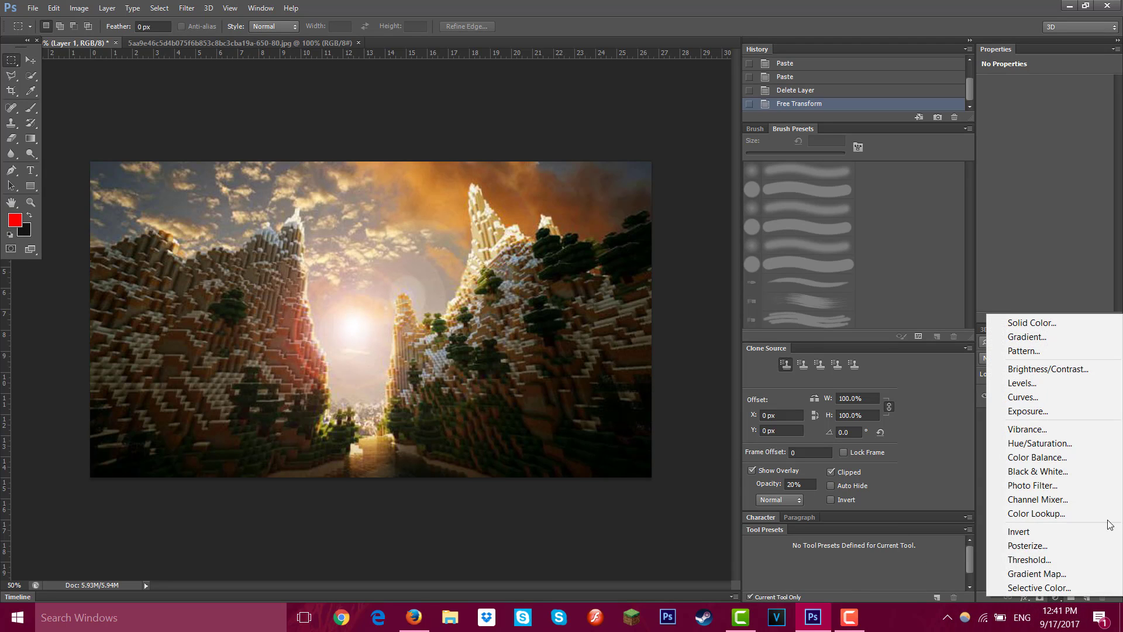
{"action": "left_click", "coordinate": [623, 410]}
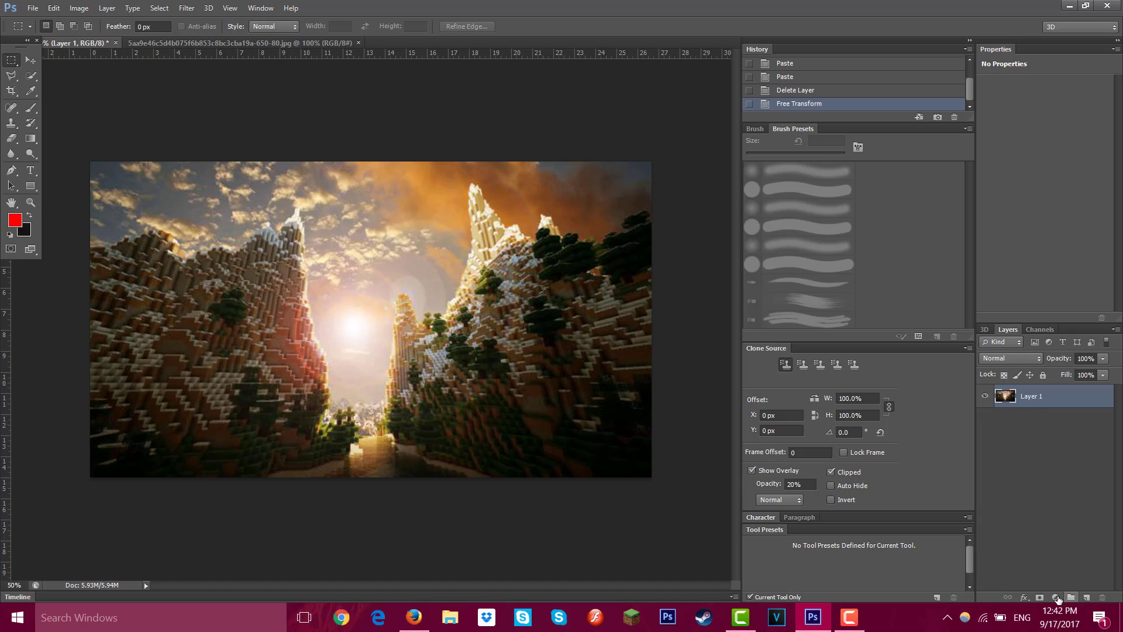
{"action": "left_click", "coordinate": [1056, 597]}
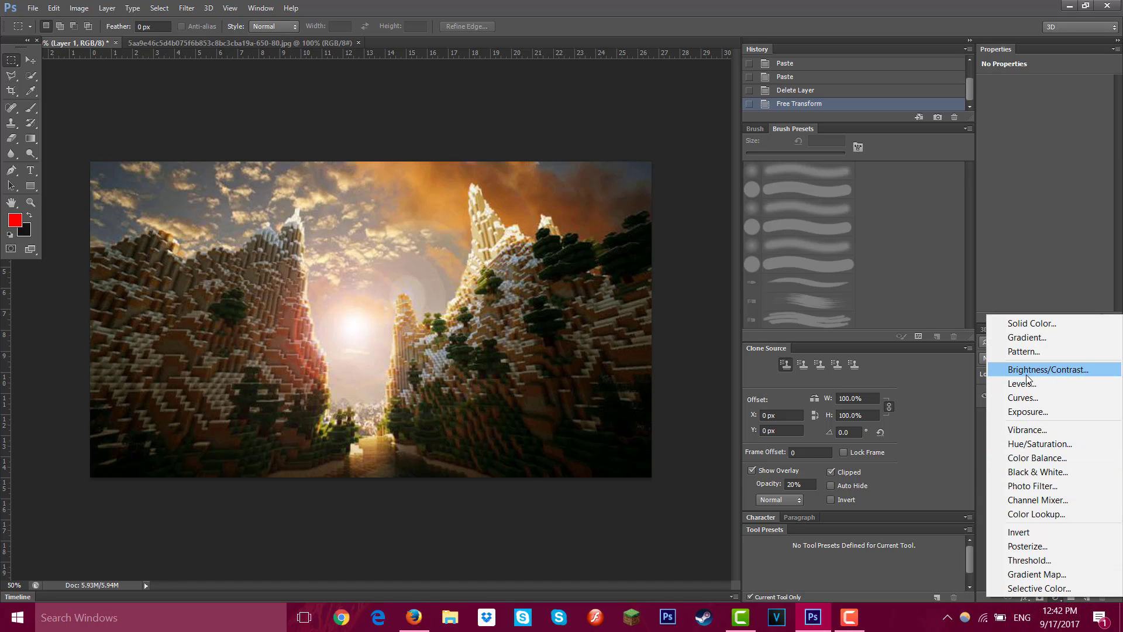
{"action": "left_click", "coordinate": [1060, 370]}
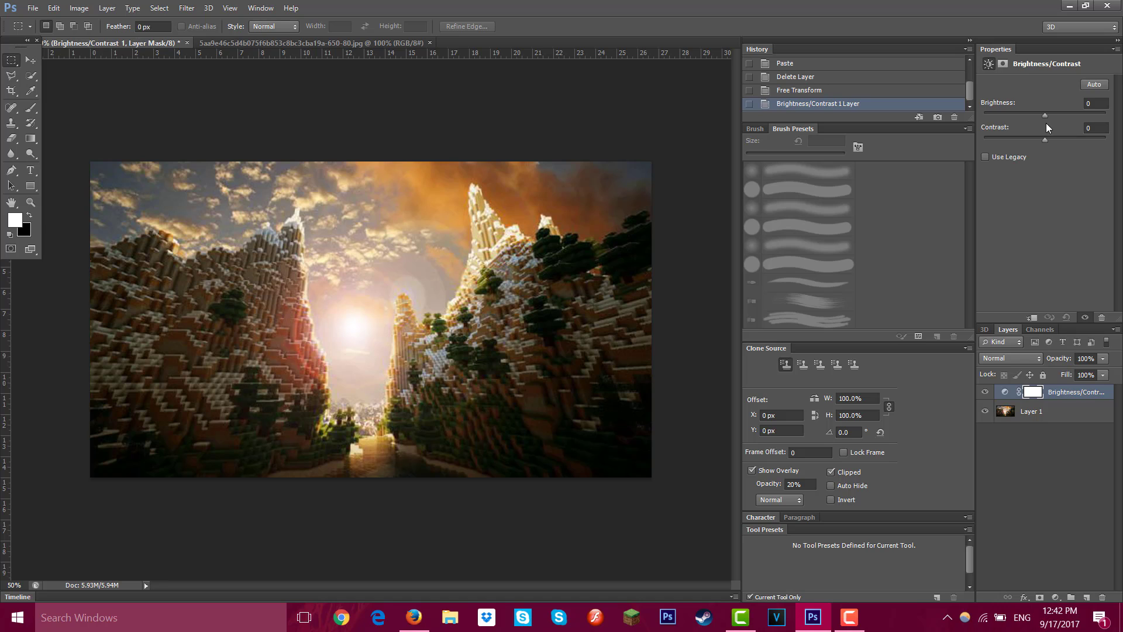
{"action": "left_click_drag", "start_coordinate": [1047, 138], "coordinate": [1076, 122]}
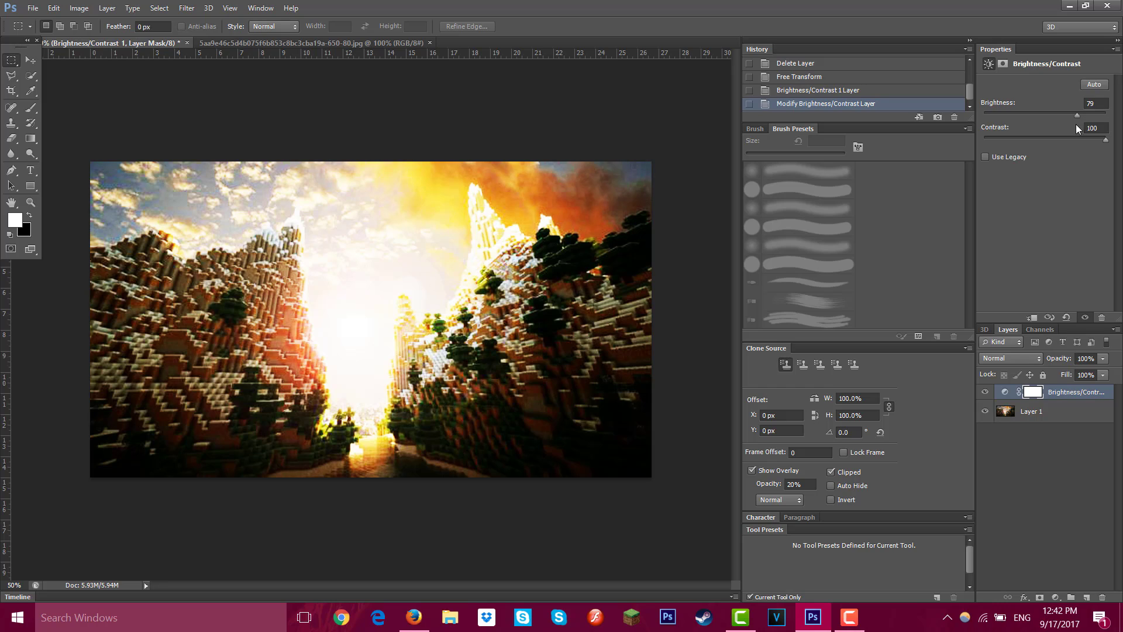
- Add the text "HOW TO" in white (ffffff) Surfing Capital across the upper middle of the canyon image
{"action": "left_click", "coordinate": [29, 63]}
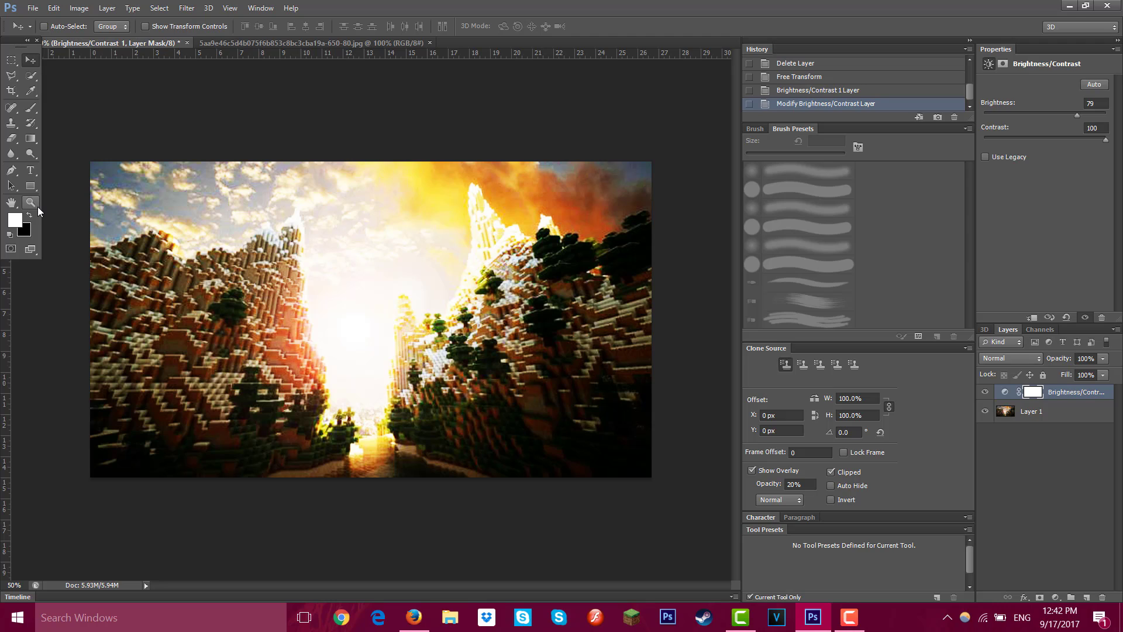
{"action": "left_click", "coordinate": [30, 170]}
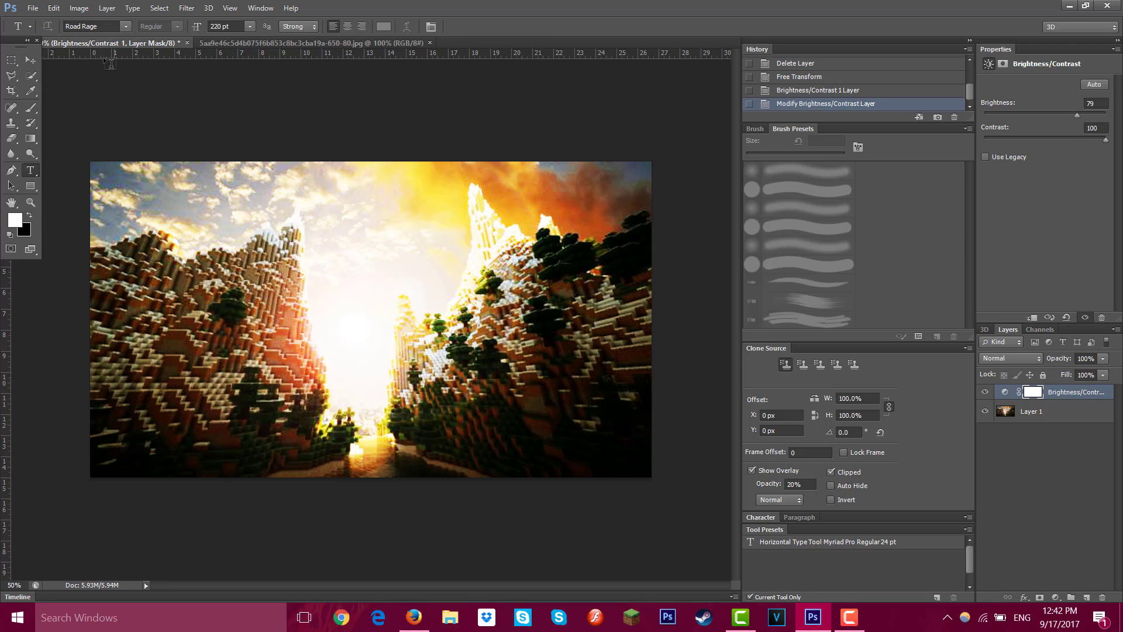
{"action": "left_click", "coordinate": [125, 27]}
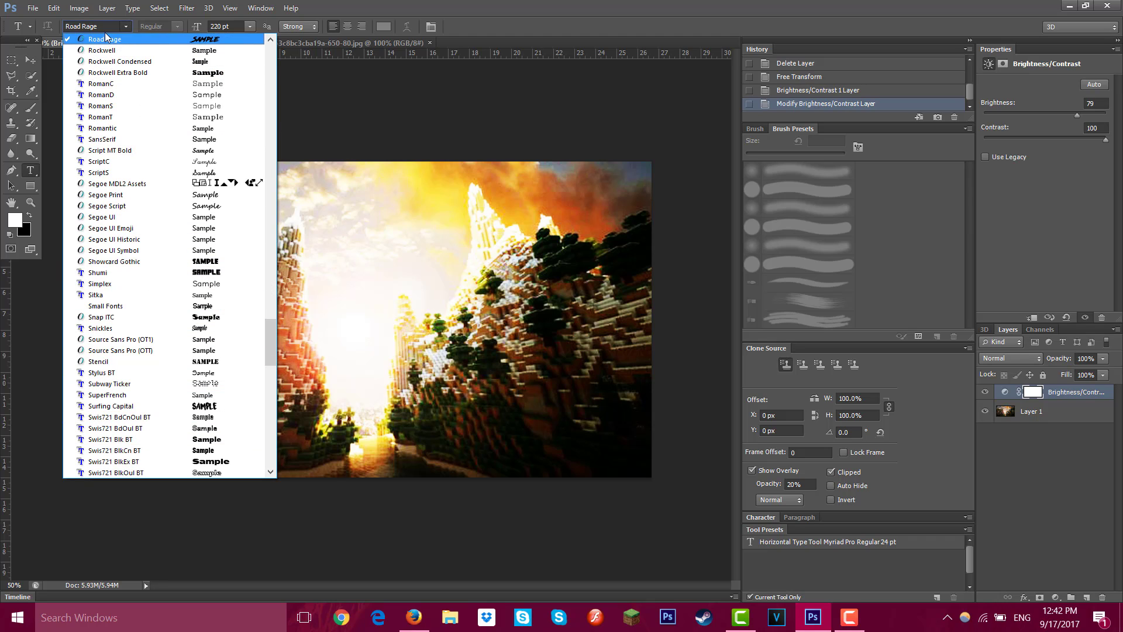
{"action": "left_click", "coordinate": [127, 406]}
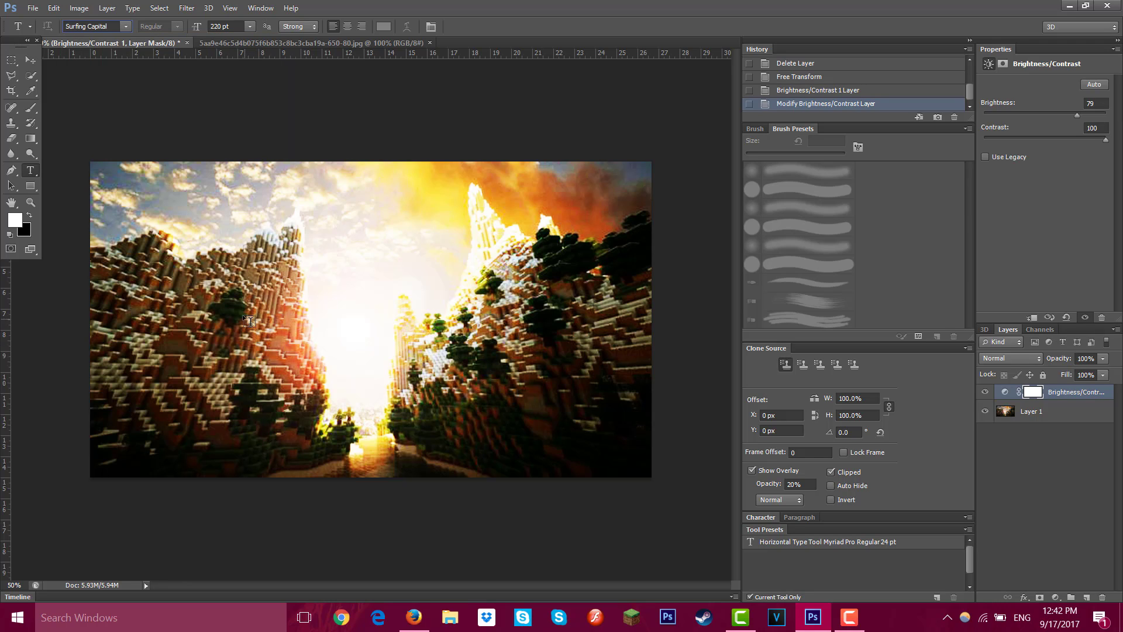
{"action": "left_click", "coordinate": [273, 279]}
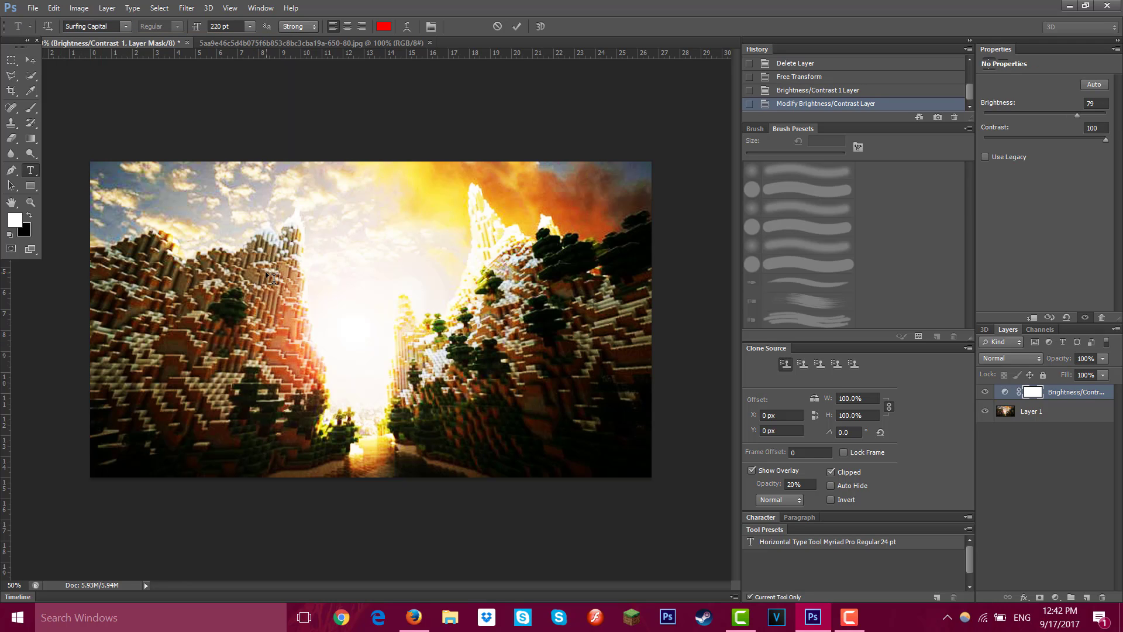
{"action": "left_click", "coordinate": [391, 29]}
{"action": "left_click_drag", "start_coordinate": [805, 328], "coordinate": [728, 230]}
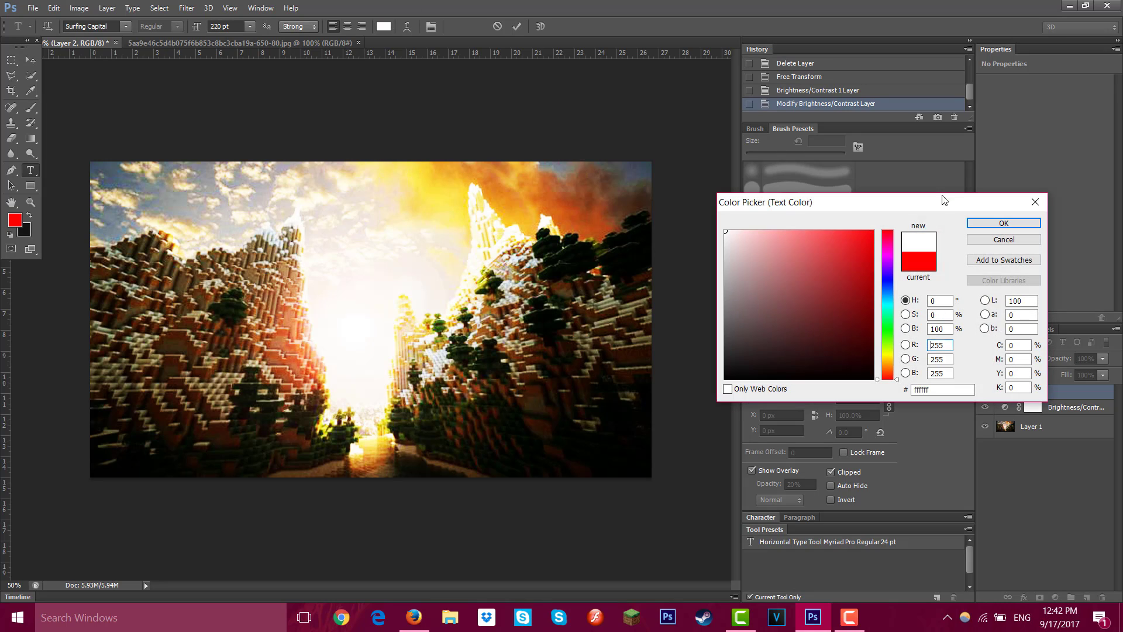
{"action": "left_click", "coordinate": [978, 224]}
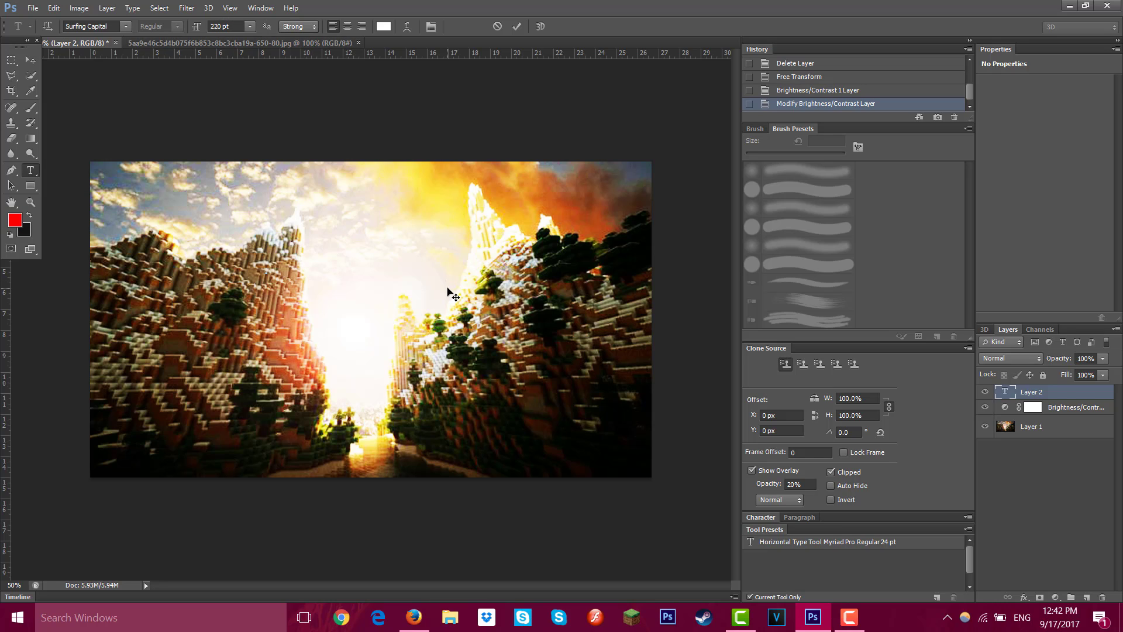
{"action": "type", "text": "HOW TO"}
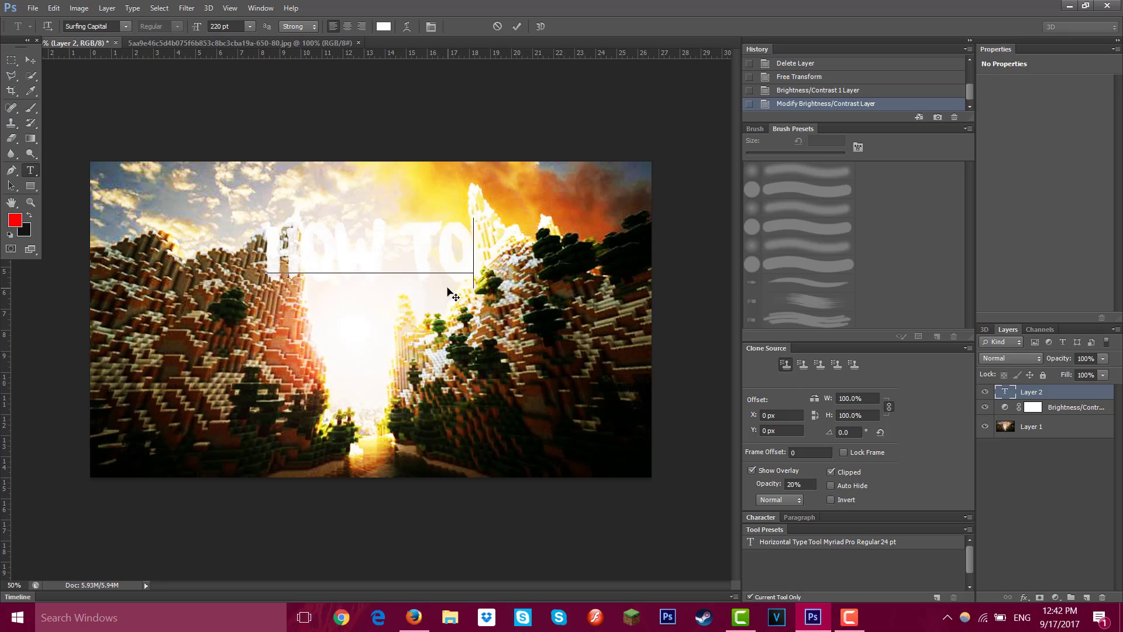
{"action": "key", "text": "Return"}
{"action": "type", "text": "THUMBNAIL"}
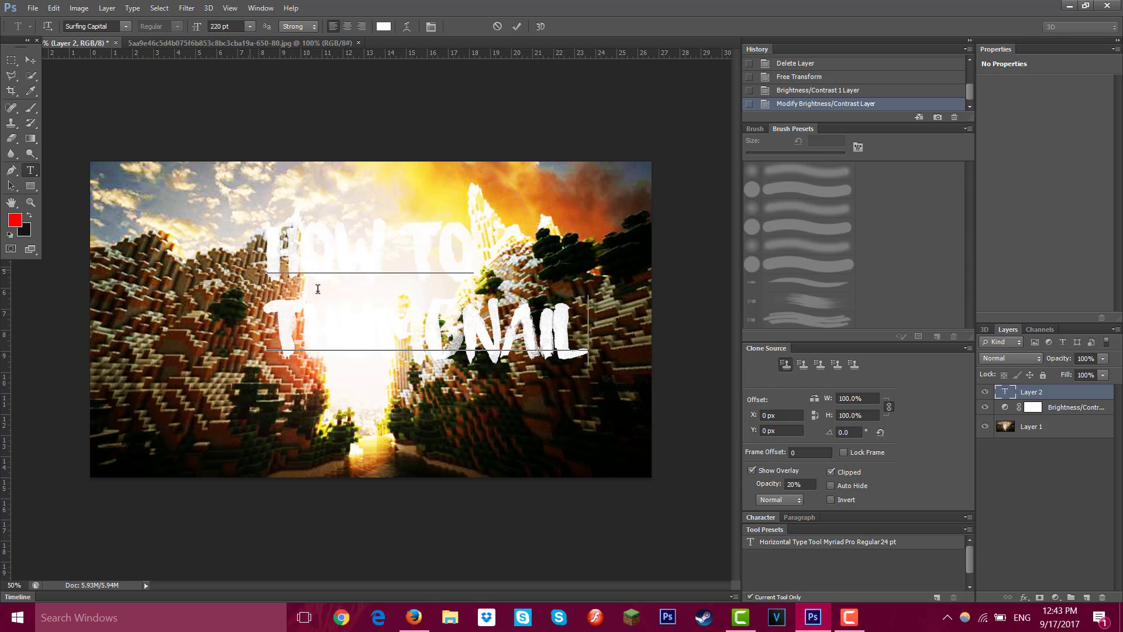
{"action": "key", "text": "BackSpace"}
{"action": "key", "text": "BackSpace"}
{"action": "key", "text": "BackSpace"}
{"action": "key", "text": "BackSpace"}
{"action": "key", "text": "BackSpace"}
{"action": "key", "text": "BackSpace"}
{"action": "key", "text": "BackSpace"}
{"action": "key", "text": "BackSpace"}
{"action": "key", "text": "BackSpace"}
{"action": "key", "text": "BackSpace"}
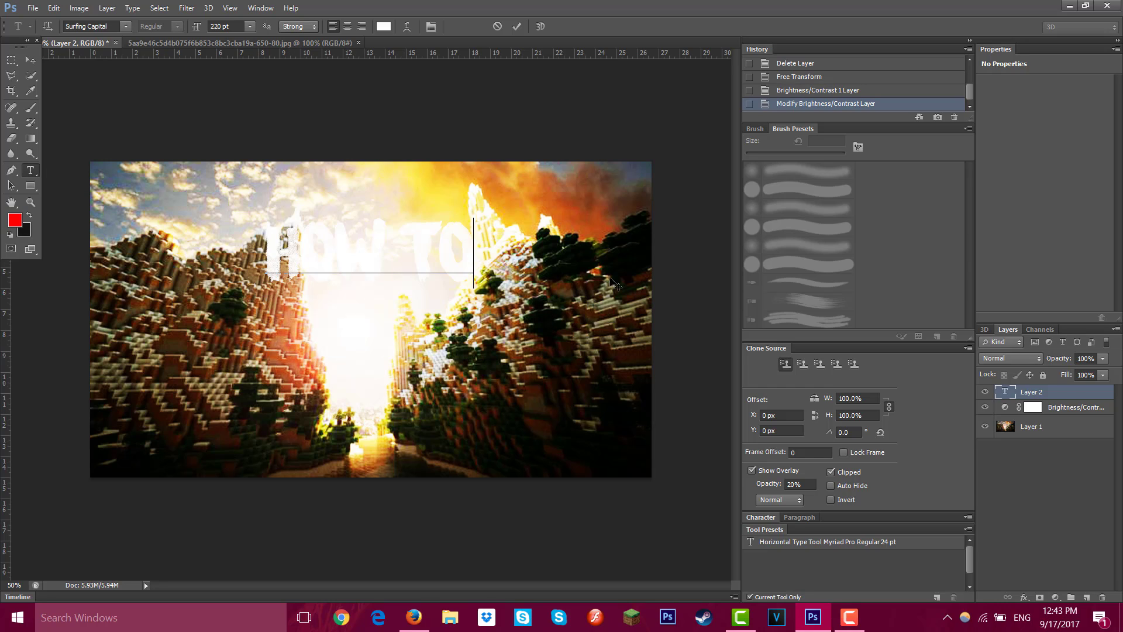
- Commit the "HOW TO" text and add a separate text layer reading "thumbnail" beneath it at 270 pt
{"action": "left_click", "coordinate": [30, 60]}
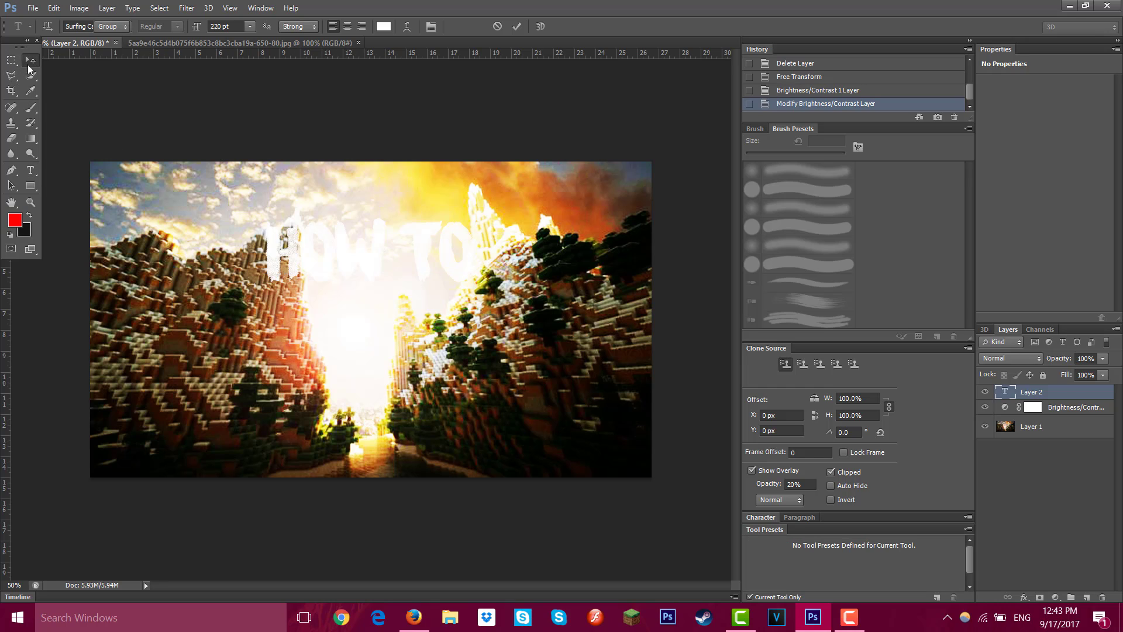
{"action": "left_click", "coordinate": [35, 170]}
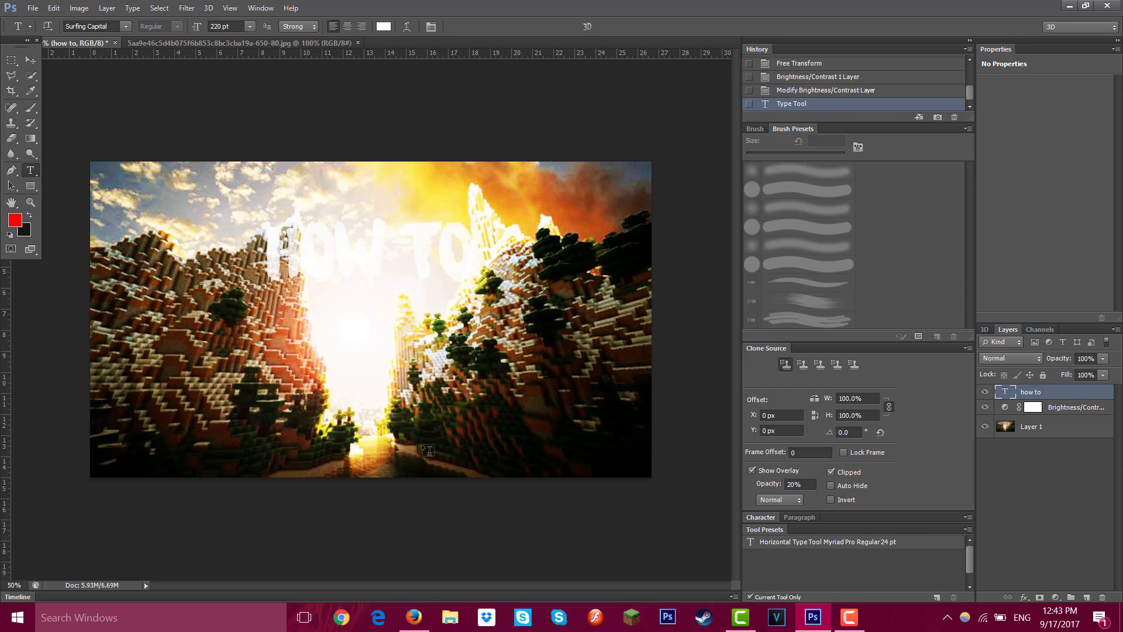
{"action": "left_click", "coordinate": [285, 355]}
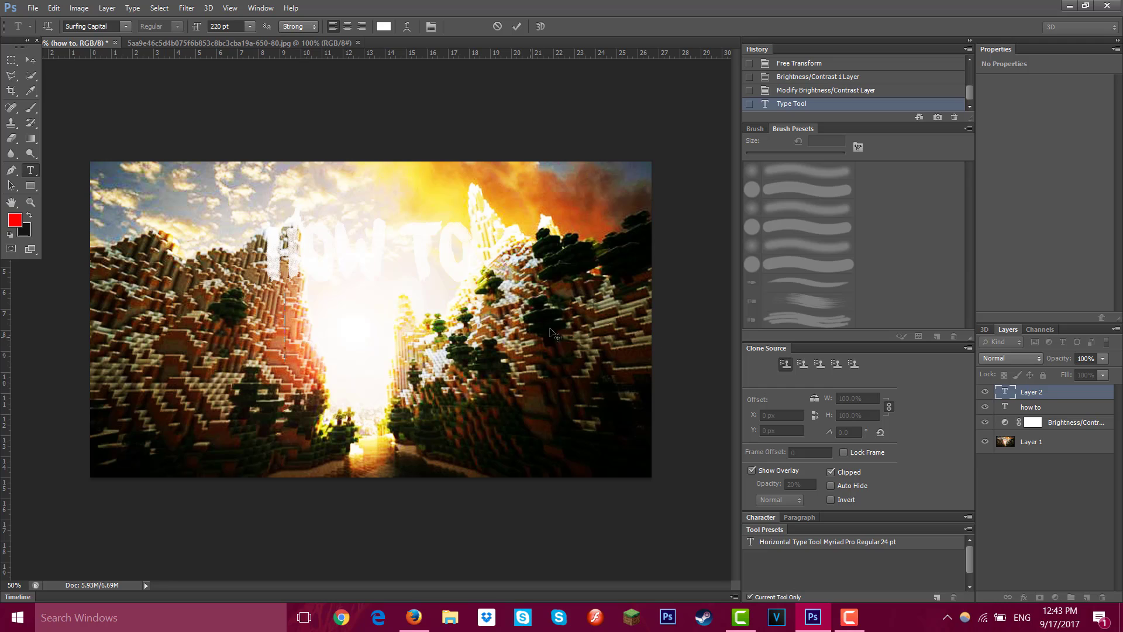
{"action": "left_click", "coordinate": [237, 25]}
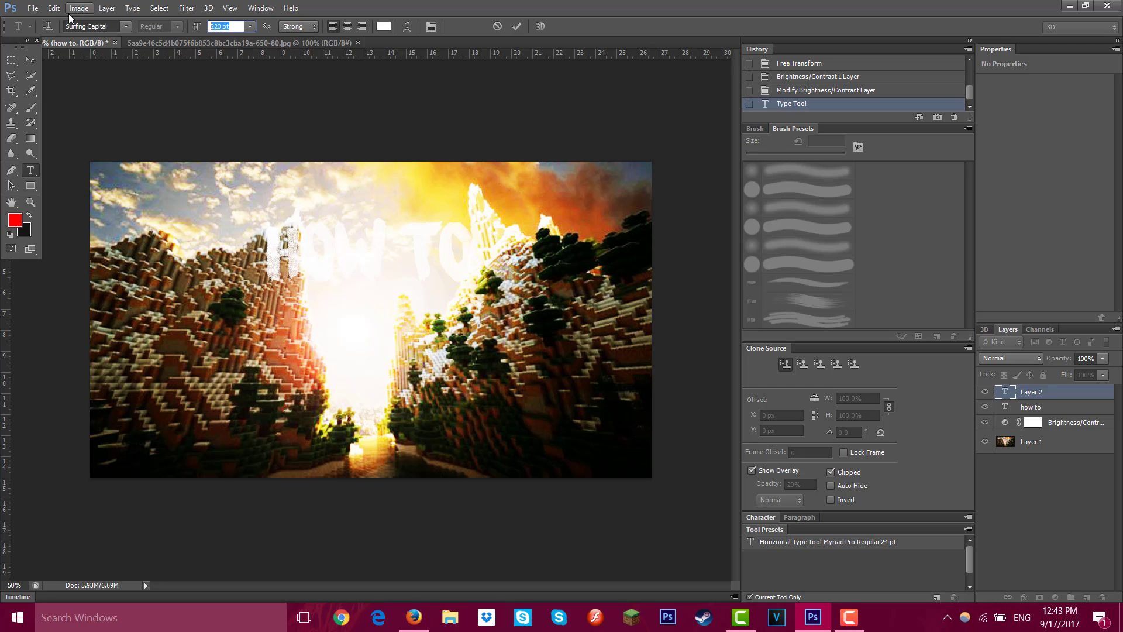
{"action": "key", "text": "BackSpace"}
{"action": "type", "text": "270"}
{"action": "key", "text": "Return"}
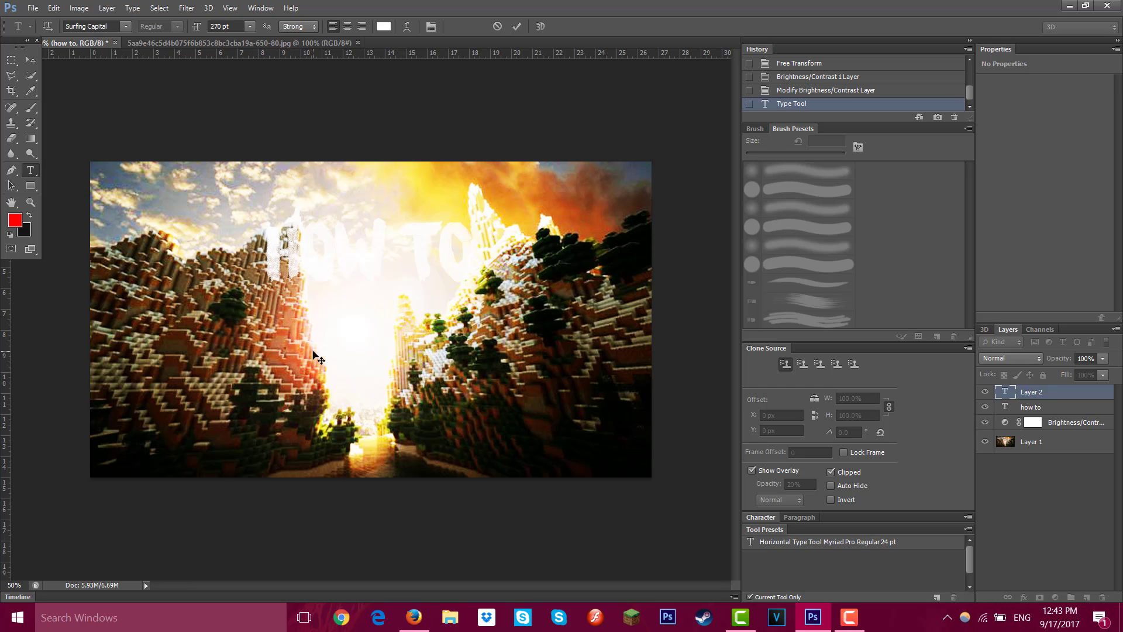
{"action": "type", "text": "thumbnail"}
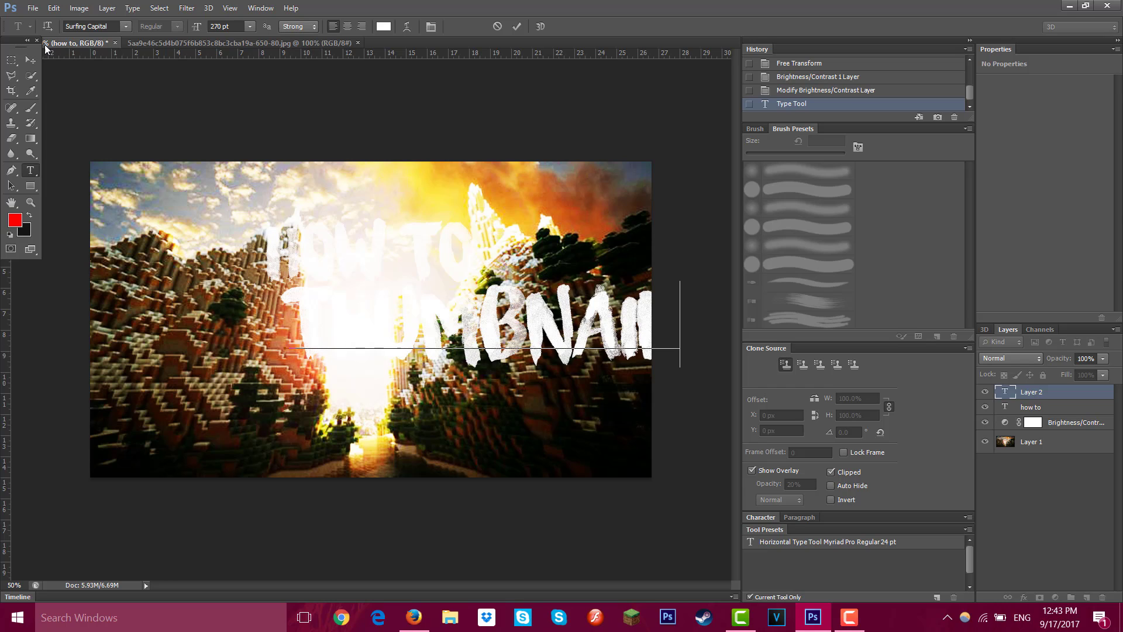
- Move the "thumbnail" text fully onto the canvas below "HOW TO" and align it to the canvas's horizontal center
{"action": "left_click", "coordinate": [31, 59]}
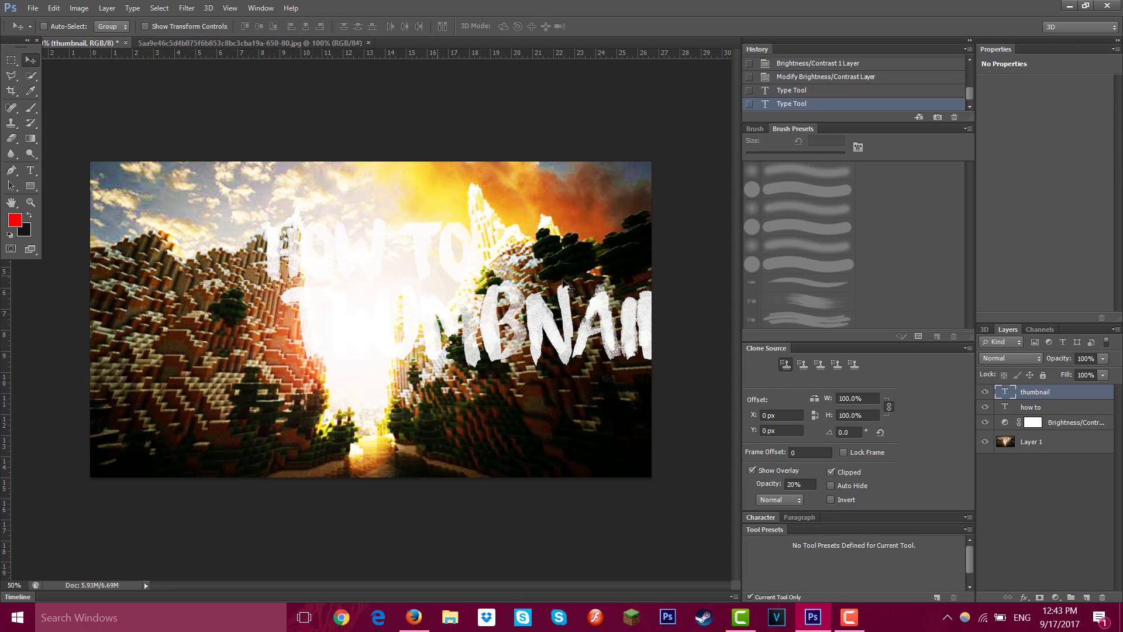
{"action": "left_click_drag", "start_coordinate": [392, 347], "coordinate": [374, 345]}
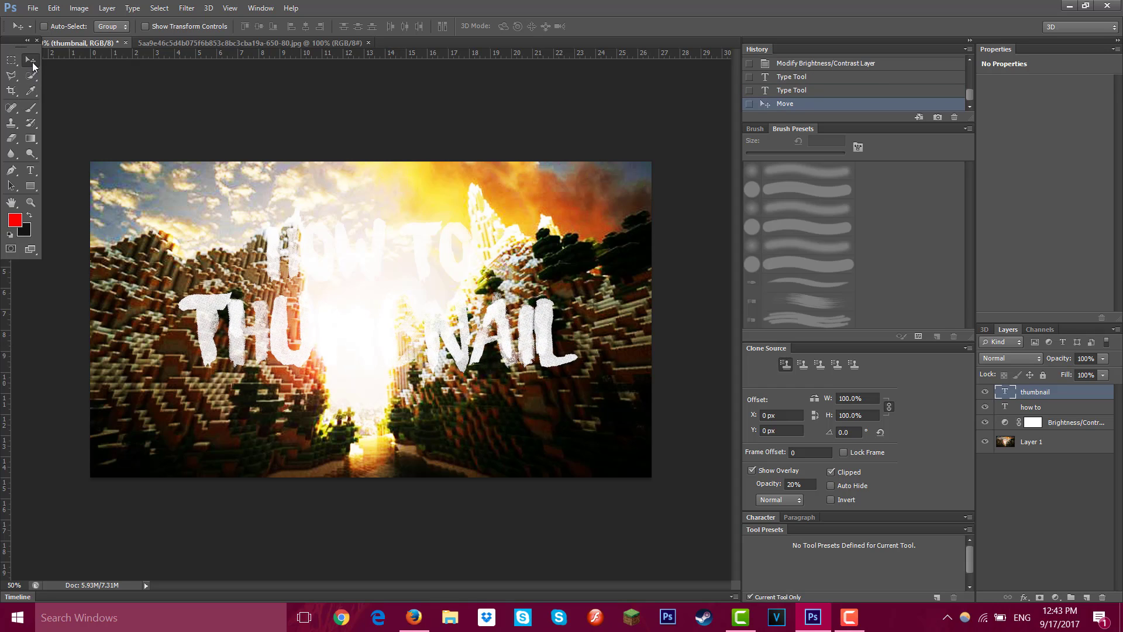
{"action": "key", "text": "ctrl+a"}
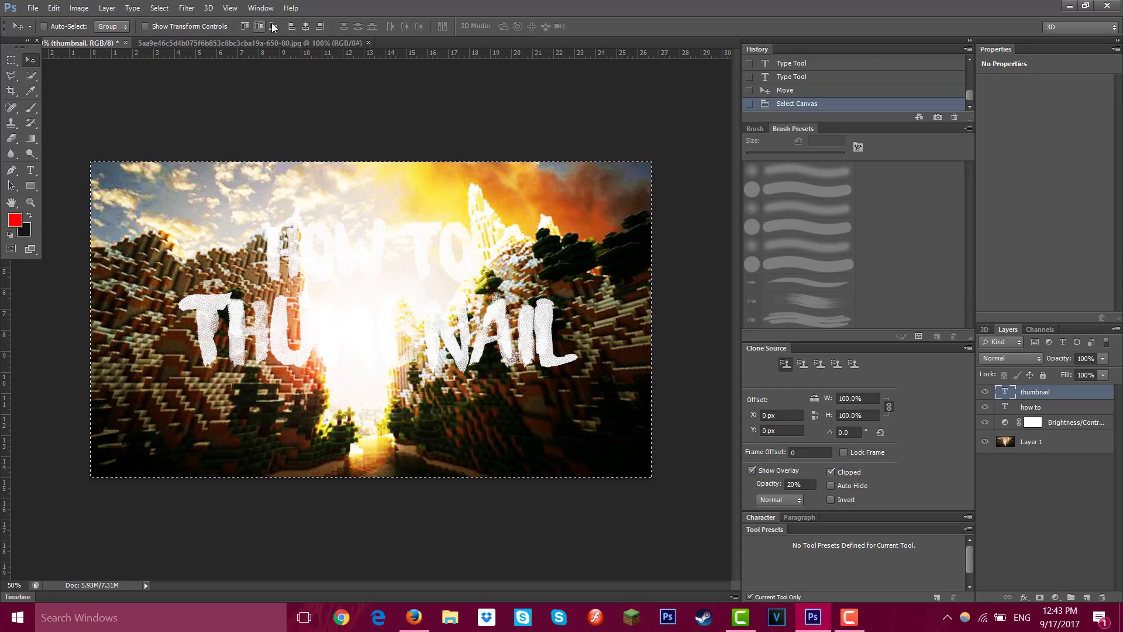
{"action": "left_click", "coordinate": [307, 26]}
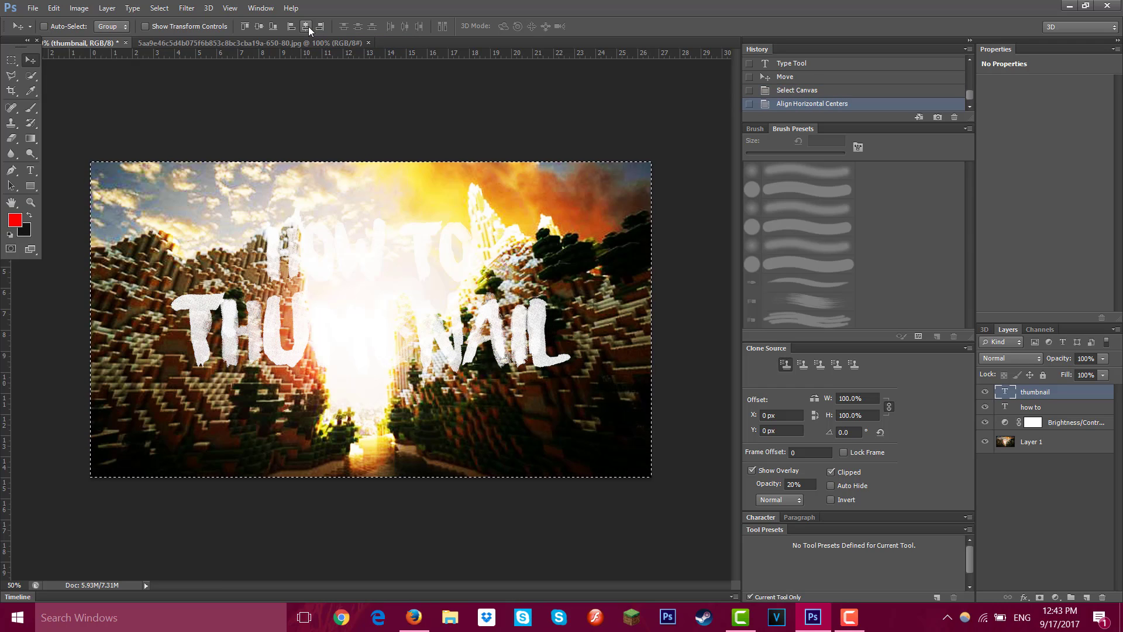
- Align the "how to" text layer to the canvas's horizontal center and clear the selection
{"action": "left_click", "coordinate": [1059, 413]}
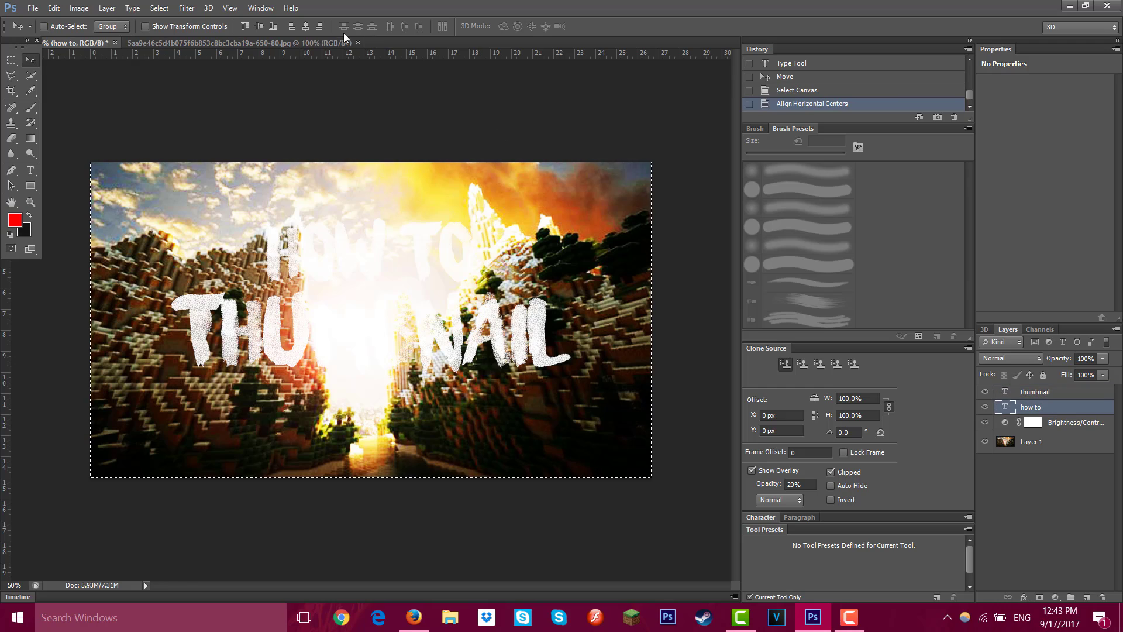
{"action": "key", "text": "ctrl+a"}
{"action": "left_click", "coordinate": [307, 30]}
{"action": "left_click", "coordinate": [11, 59]}
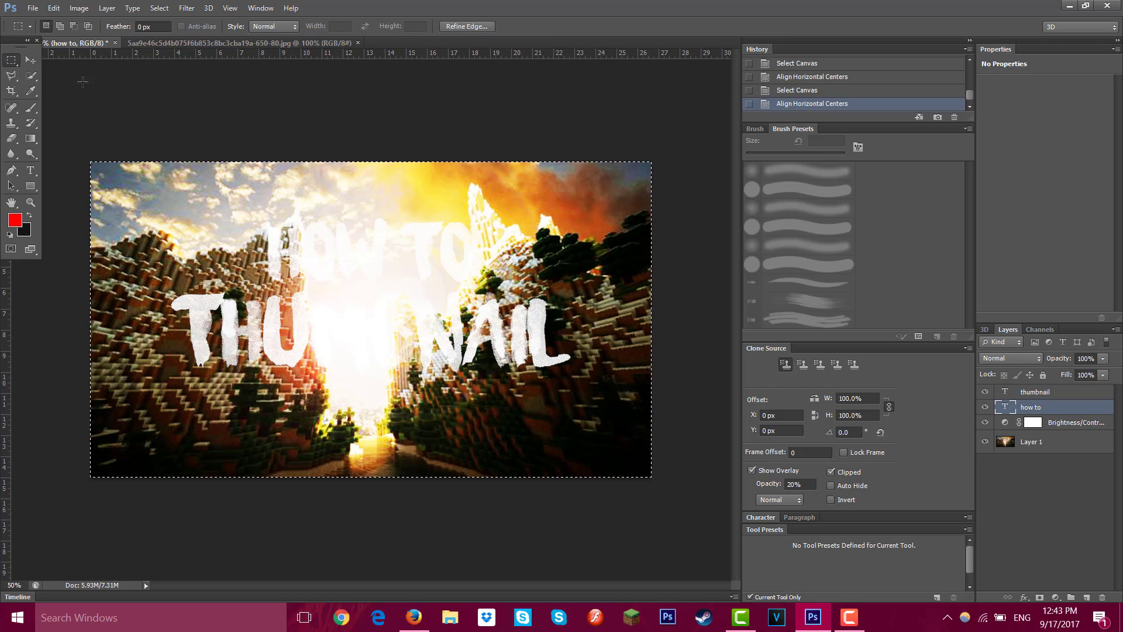
{"action": "key", "text": "ctrl+d"}
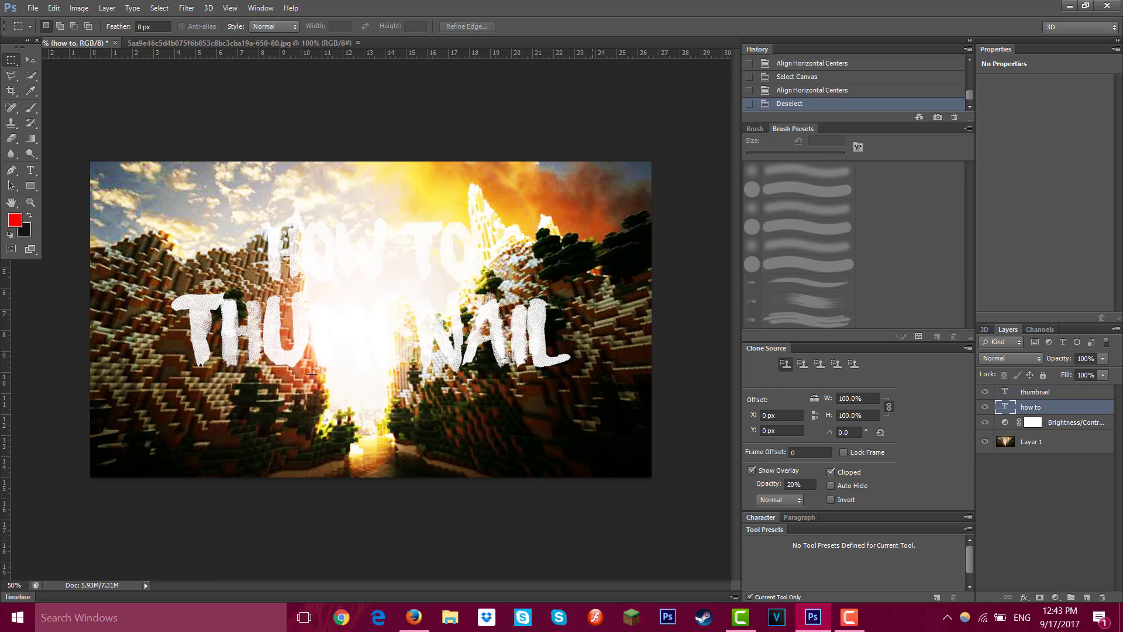
- Give the "how to" text layer a black outside Stroke effect with a size of 10 px
{"action": "double_click", "coordinate": [1098, 411]}
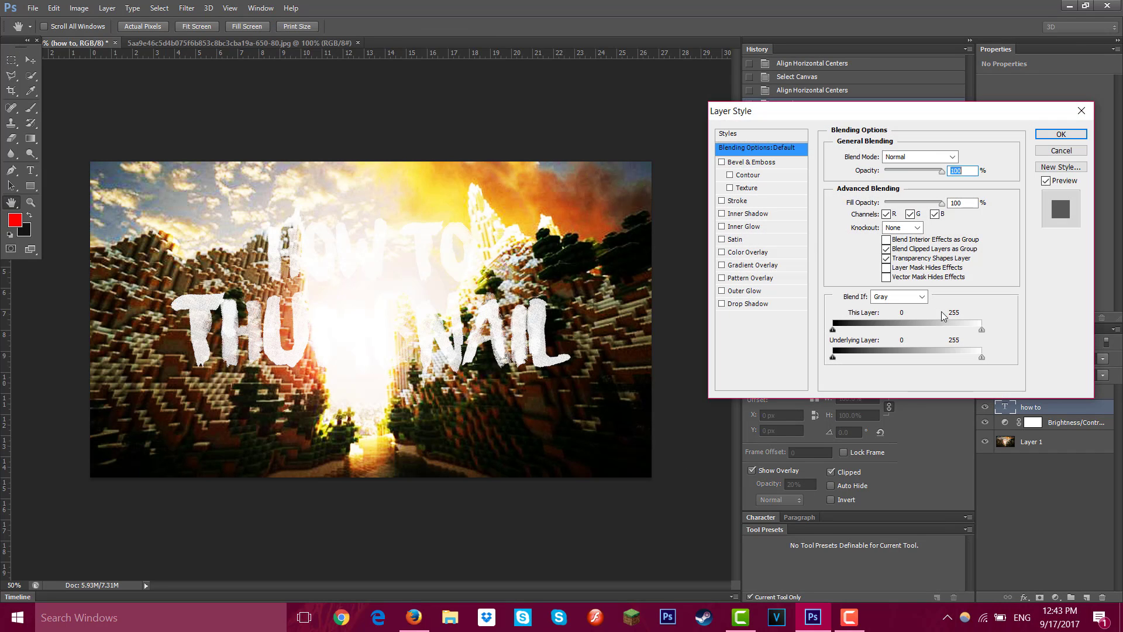
{"action": "left_click", "coordinate": [738, 201]}
{"action": "left_click_drag", "start_coordinate": [879, 155], "coordinate": [883, 157]}
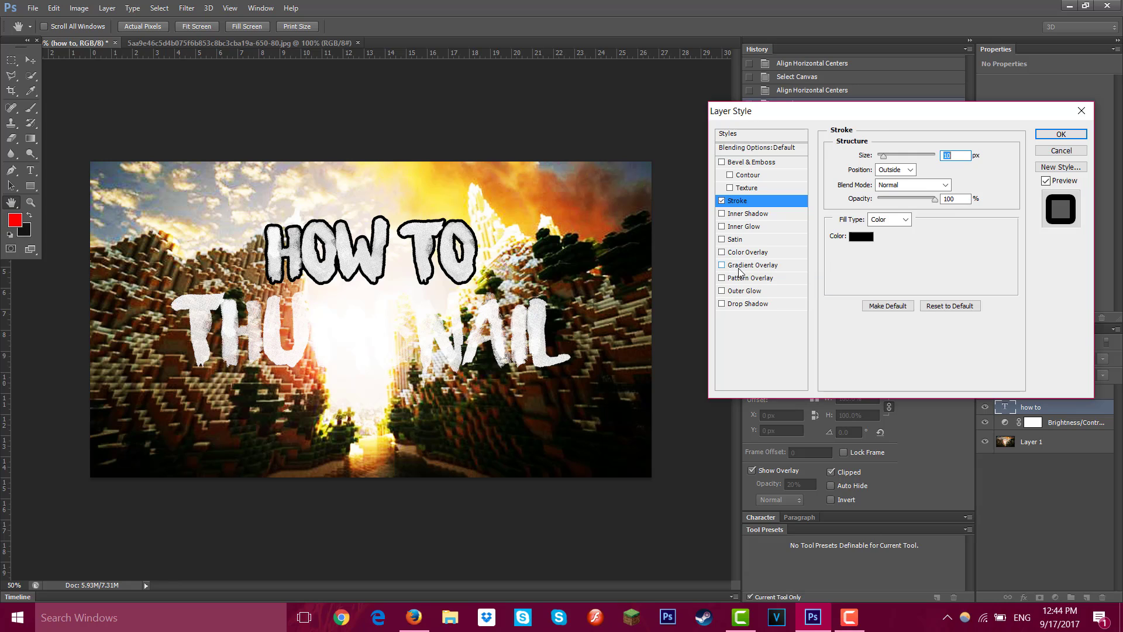
- Add a red Foreground to Transparent Gradient Overlay at 34% opacity to the "how to" text and apply the style with stroke opacity 100%
{"action": "left_click", "coordinate": [722, 266]}
{"action": "left_click", "coordinate": [722, 266]}
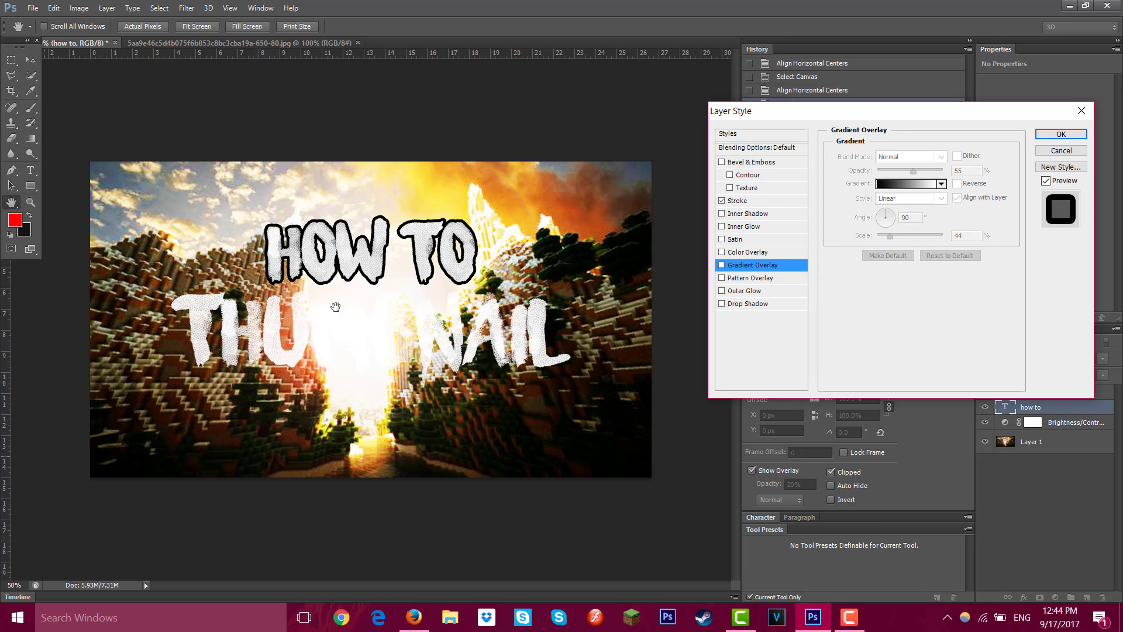
{"action": "left_click", "coordinate": [722, 266]}
{"action": "left_click", "coordinate": [901, 184]}
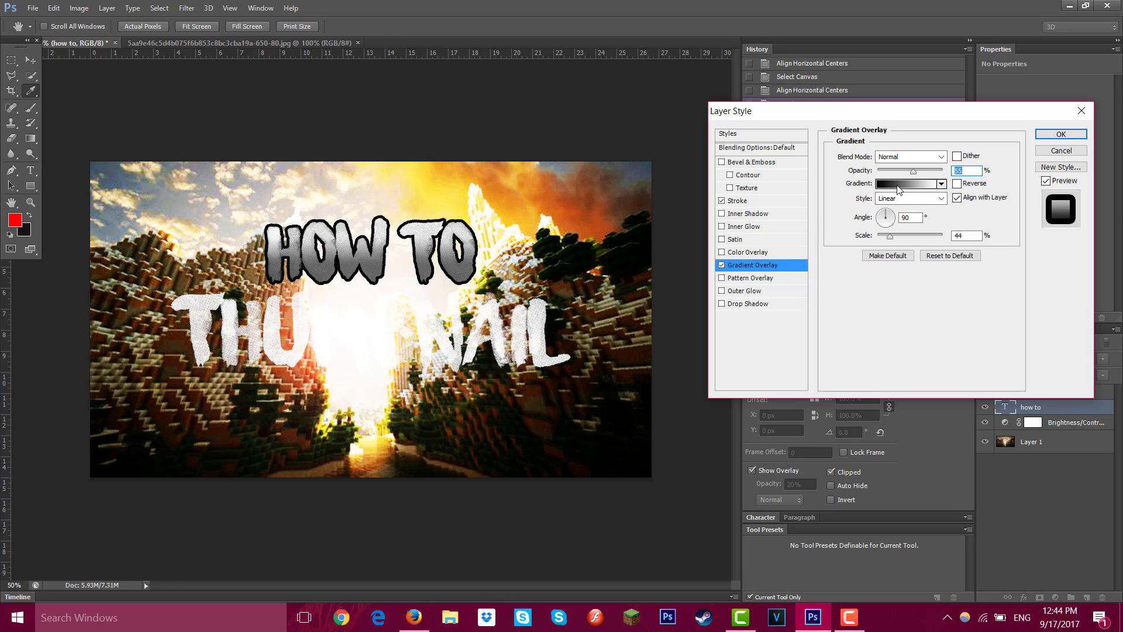
{"action": "left_click", "coordinate": [484, 184]}
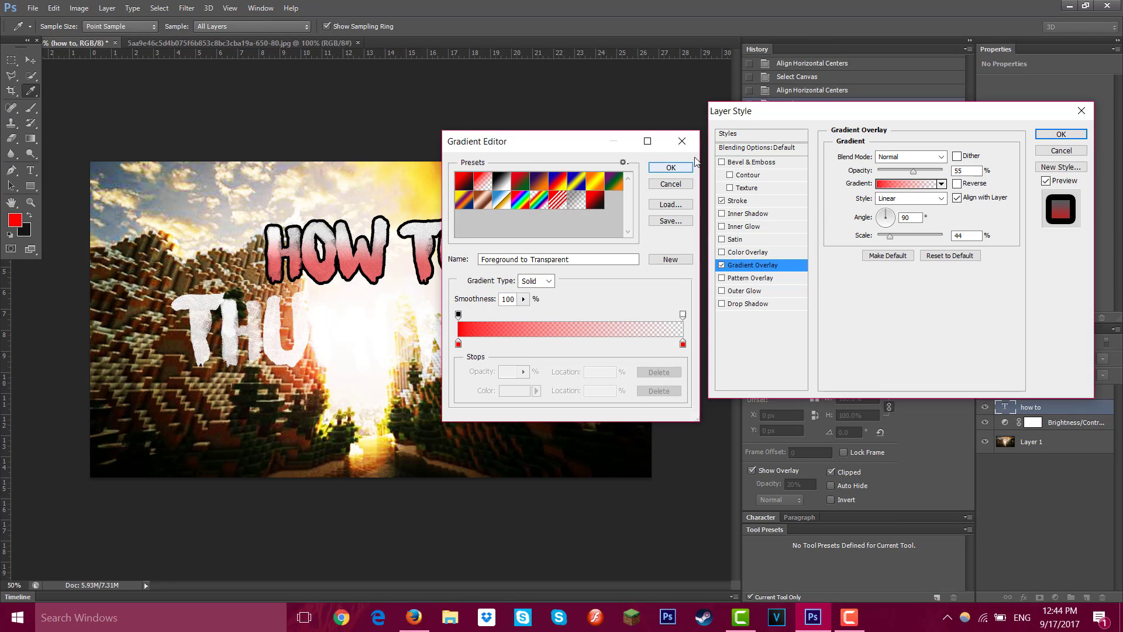
{"action": "left_click", "coordinate": [671, 168]}
{"action": "left_click_drag", "start_coordinate": [889, 172], "coordinate": [901, 177]}
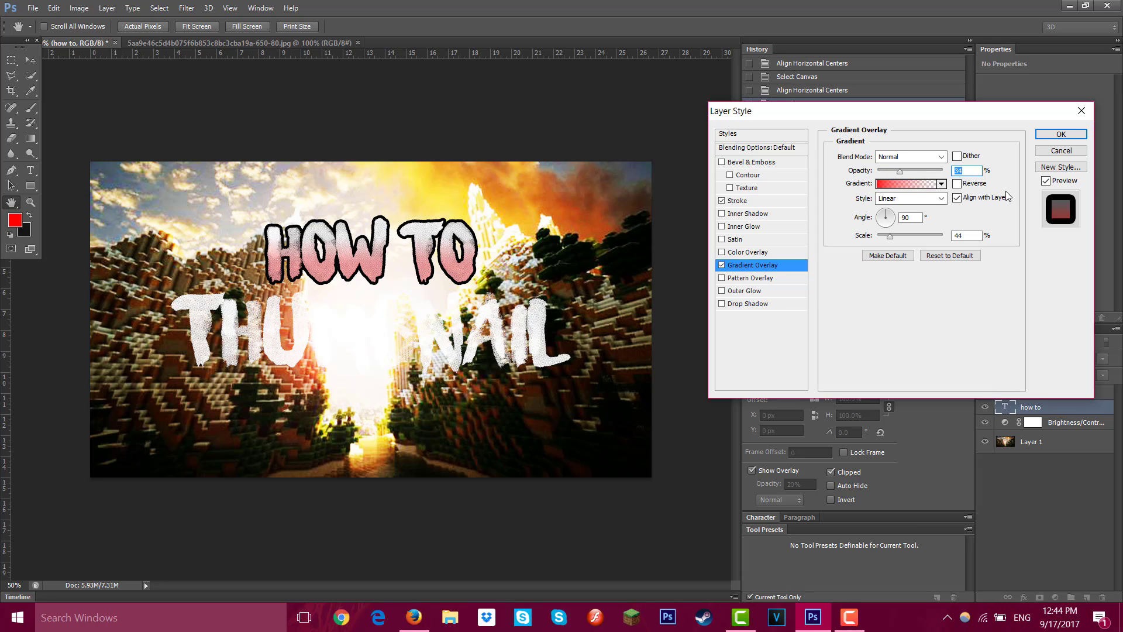
{"action": "left_click", "coordinate": [738, 201]}
{"action": "left_click_drag", "start_coordinate": [894, 199], "coordinate": [1002, 206]}
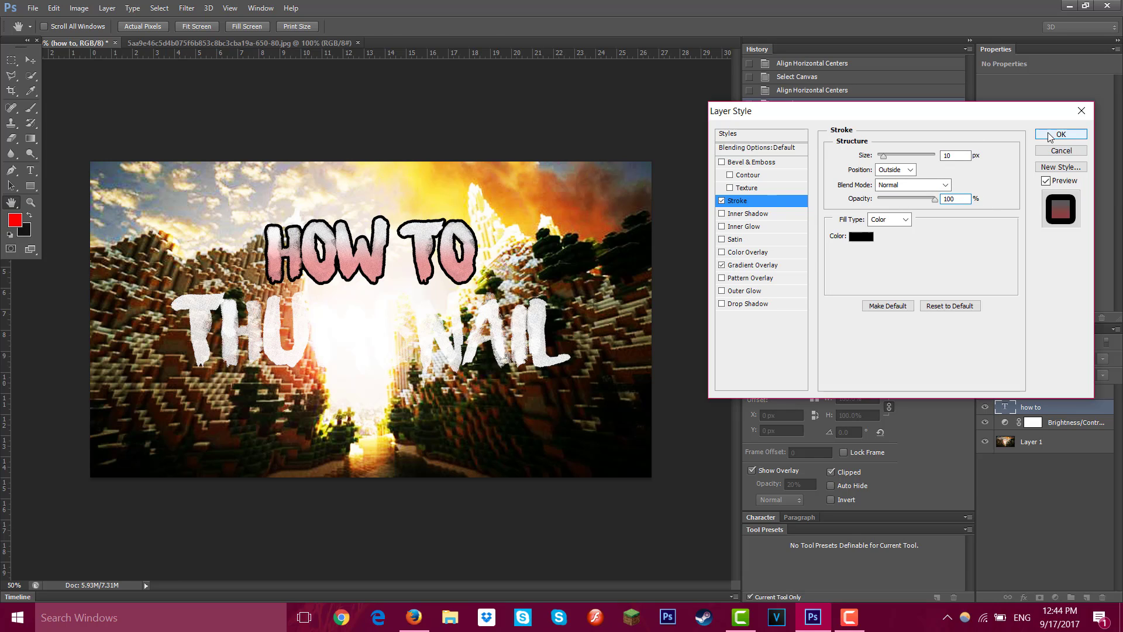
{"action": "key", "text": "Return"}
- Add a thick black outside Stroke effect to the "thumbnail" text layer and apply it
{"action": "left_click", "coordinate": [1053, 392]}
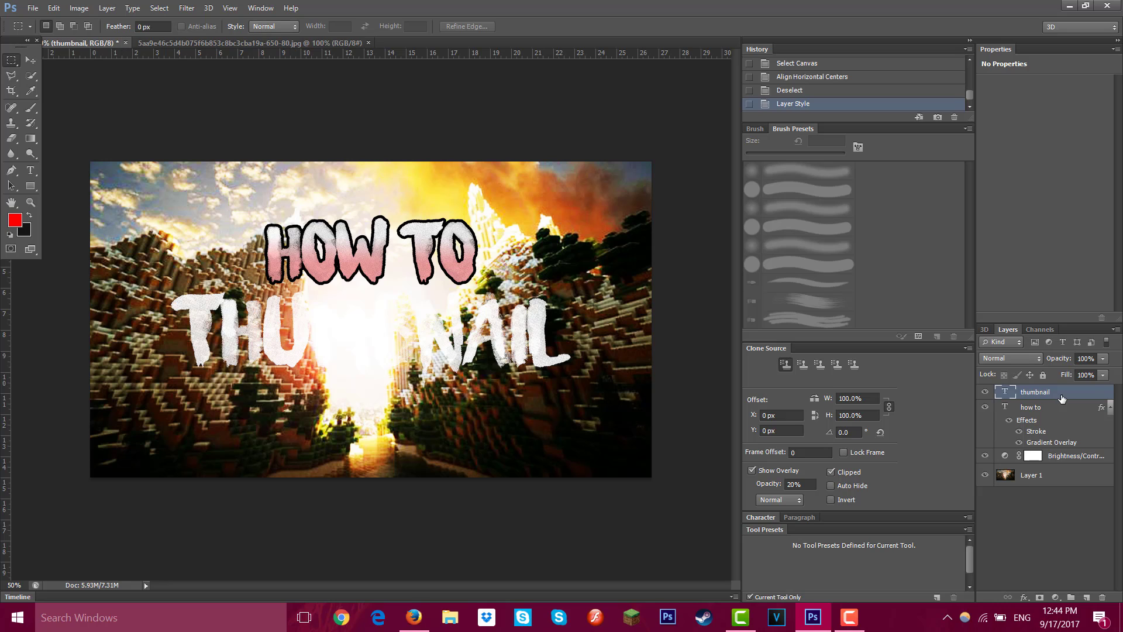
{"action": "double_click", "coordinate": [1036, 391]}
{"action": "left_click", "coordinate": [746, 200]}
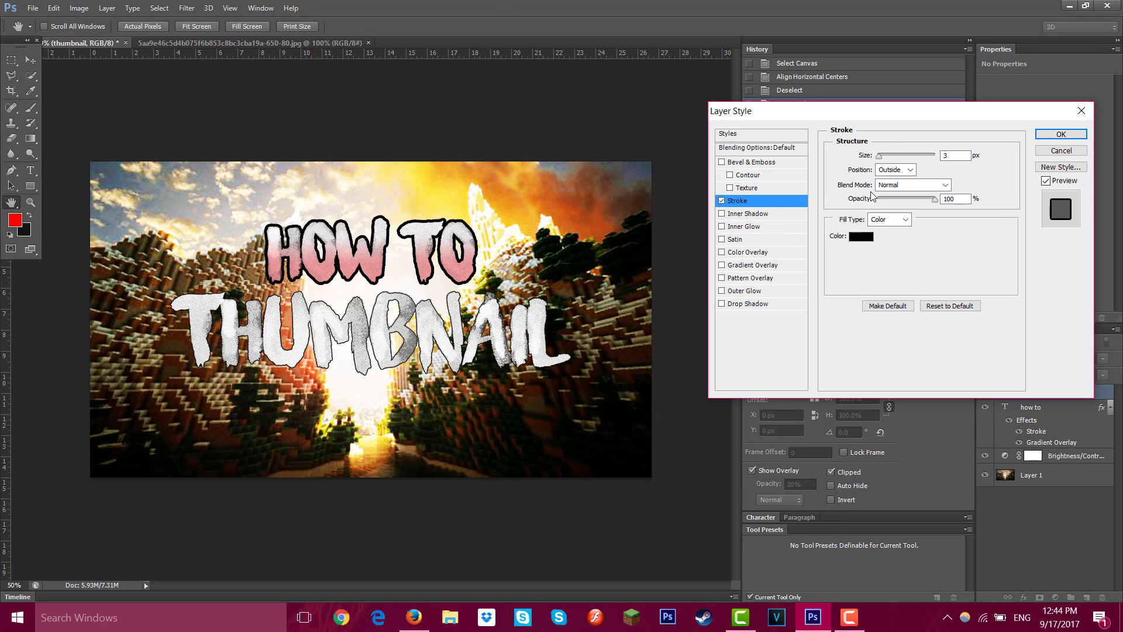
{"action": "left_click_drag", "start_coordinate": [887, 159], "coordinate": [887, 160]}
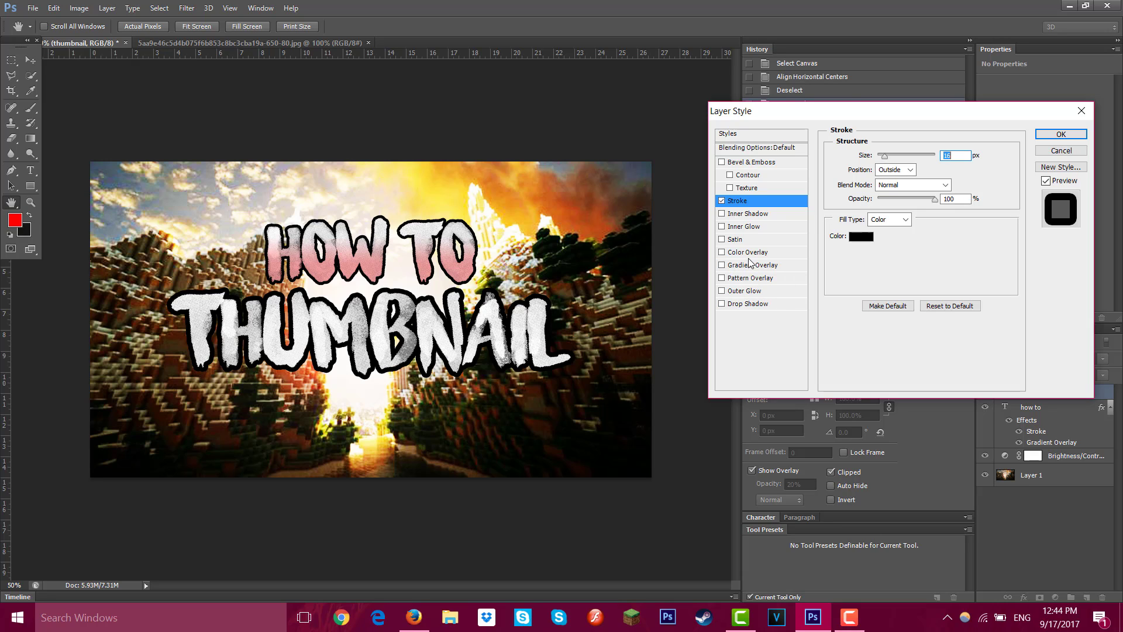
{"action": "left_click", "coordinate": [1061, 134]}
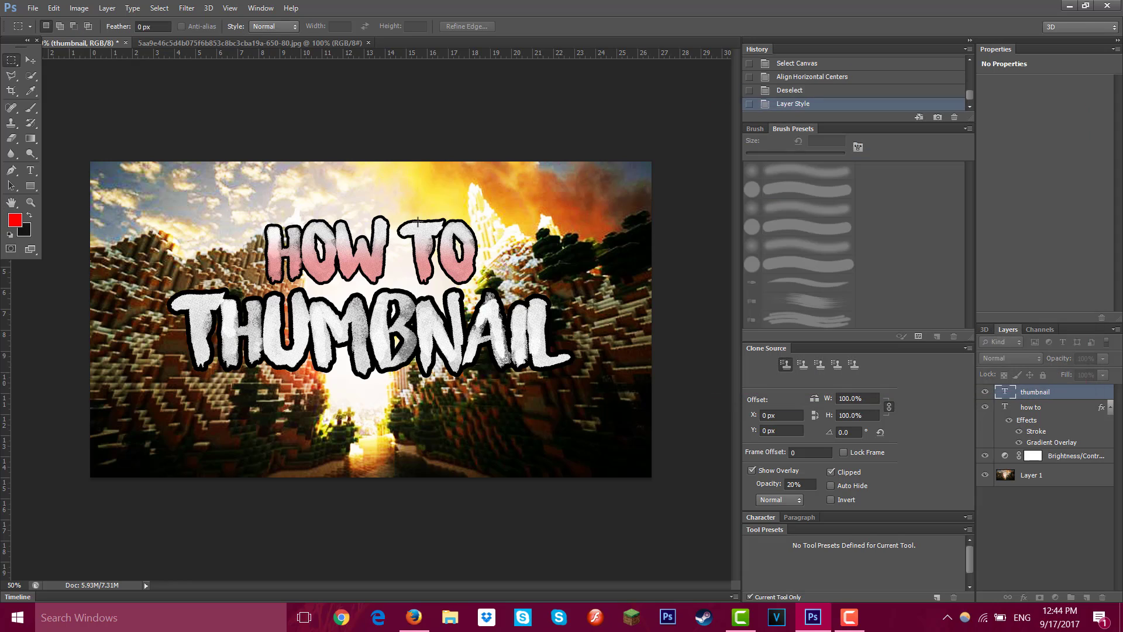
- Change the foreground color to a bright magenta
{"action": "left_click", "coordinate": [14, 220]}
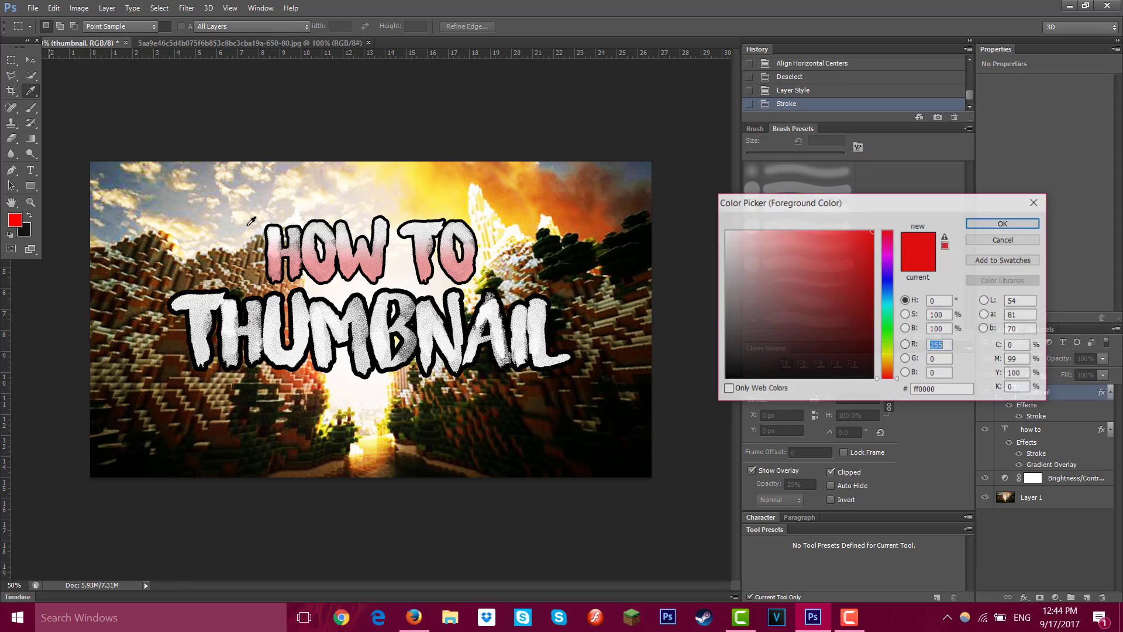
{"action": "left_click", "coordinate": [890, 257]}
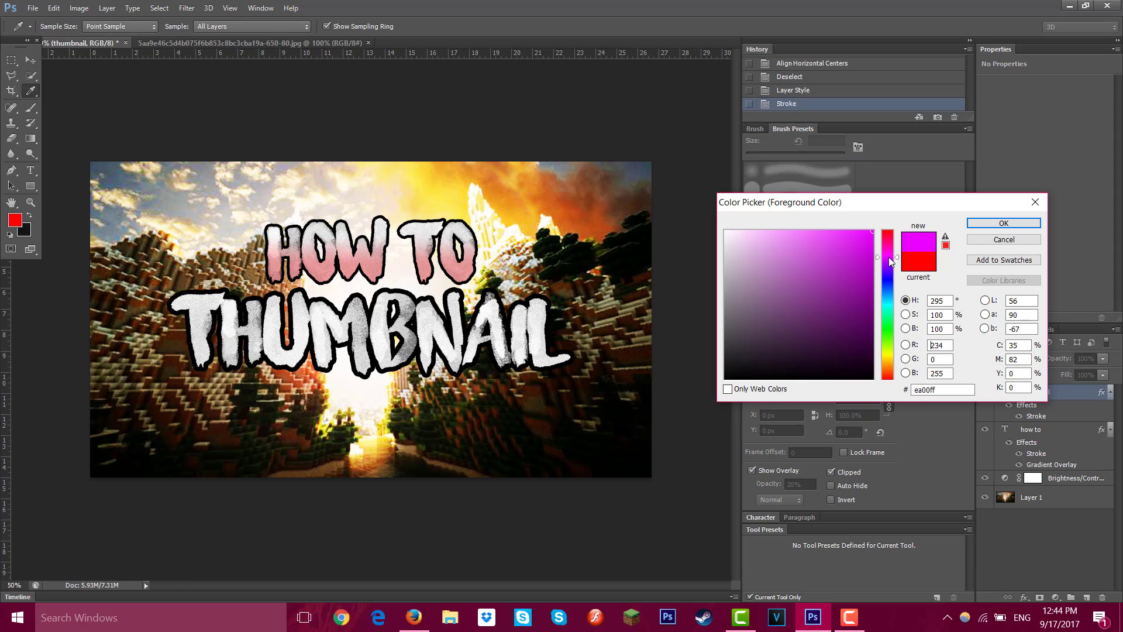
{"action": "left_click", "coordinate": [970, 225]}
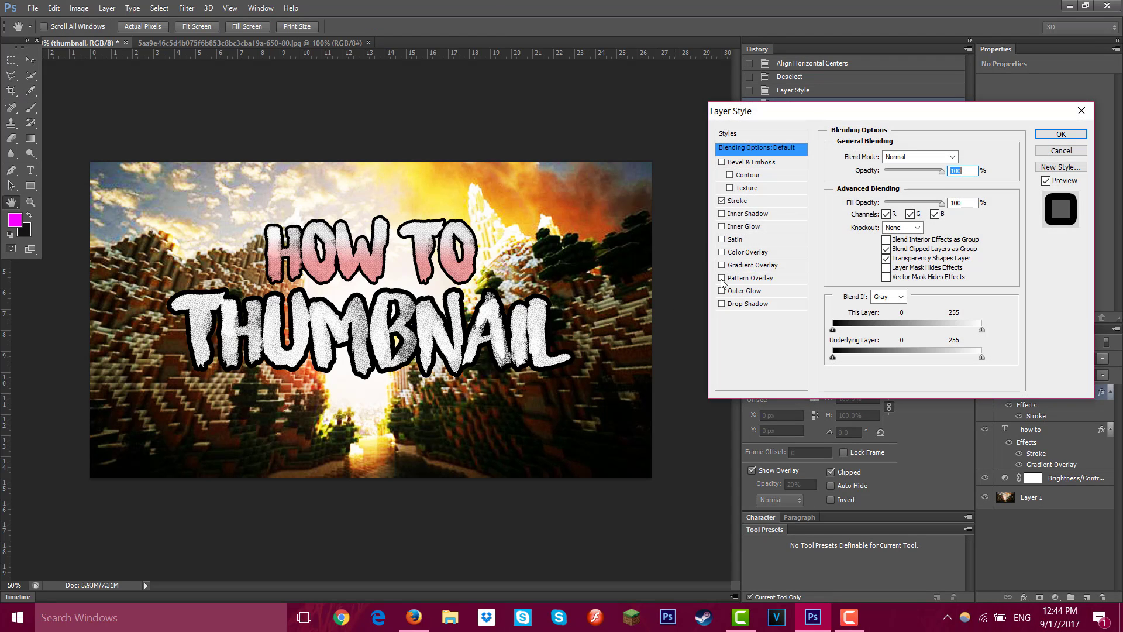
- Add a magenta Foreground to Transparent Gradient Overlay to the "thumbnail" text at 64% scale and about 80% opacity, and apply the style
{"action": "left_click", "coordinate": [759, 263]}
{"action": "left_click", "coordinate": [885, 185]}
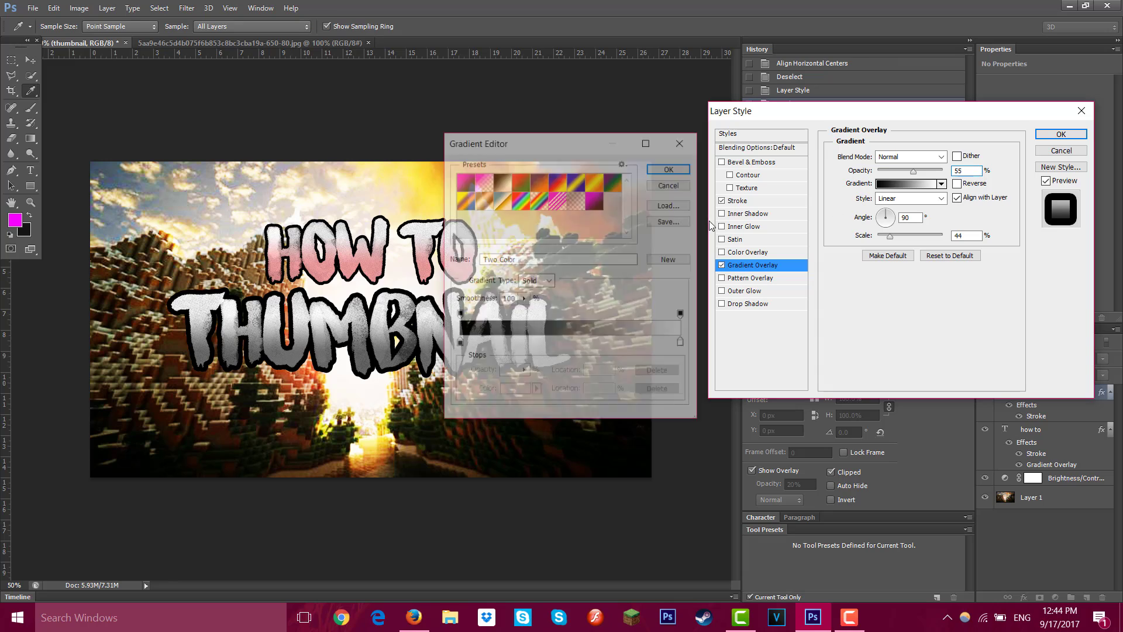
{"action": "left_click", "coordinate": [483, 181]}
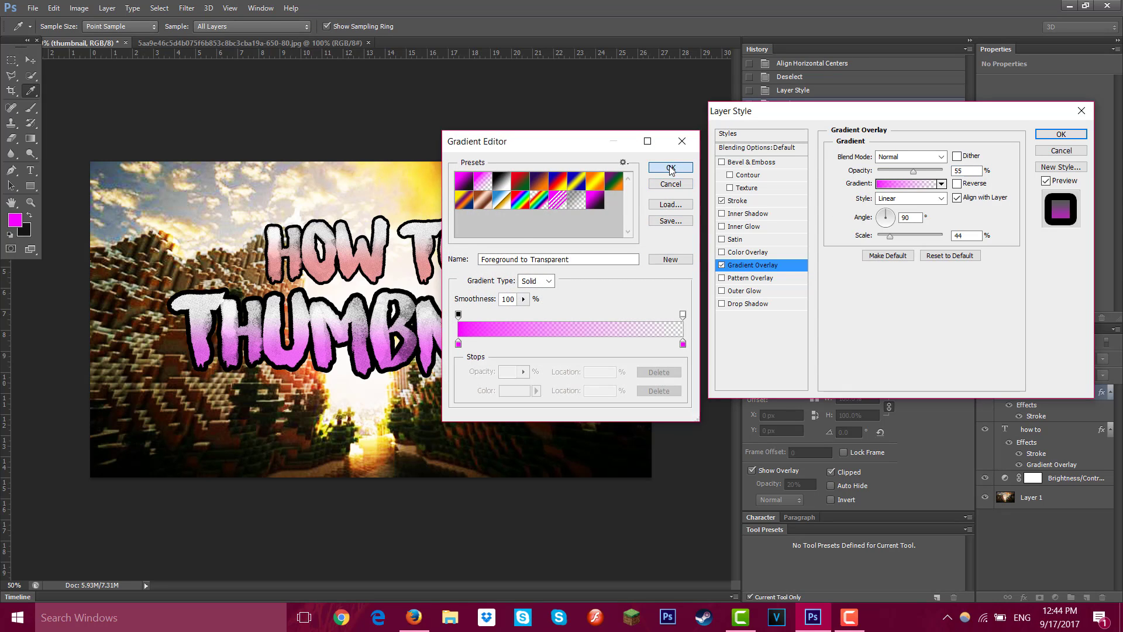
{"action": "left_click", "coordinate": [671, 185]}
{"action": "left_click_drag", "start_coordinate": [890, 236], "coordinate": [899, 238]}
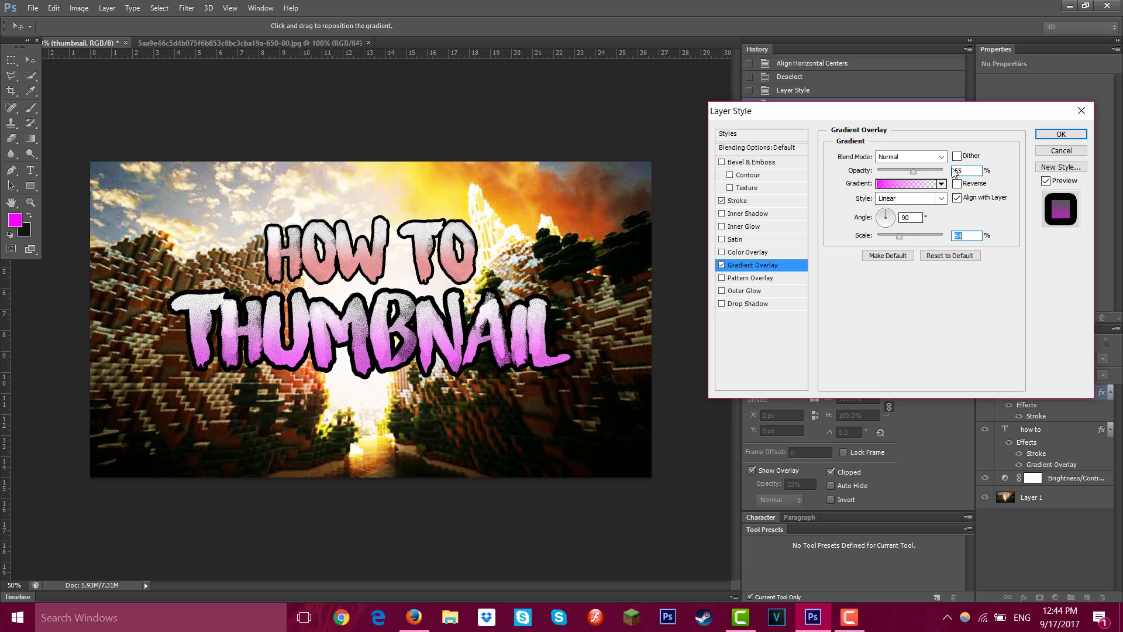
{"action": "mouse_move", "coordinate": [914, 171]}
{"action": "left_mouse_down"}
{"action": "mouse_move", "coordinate": [948, 173]}
{"action": "mouse_move", "coordinate": [932, 172]}
{"action": "left_mouse_up"}
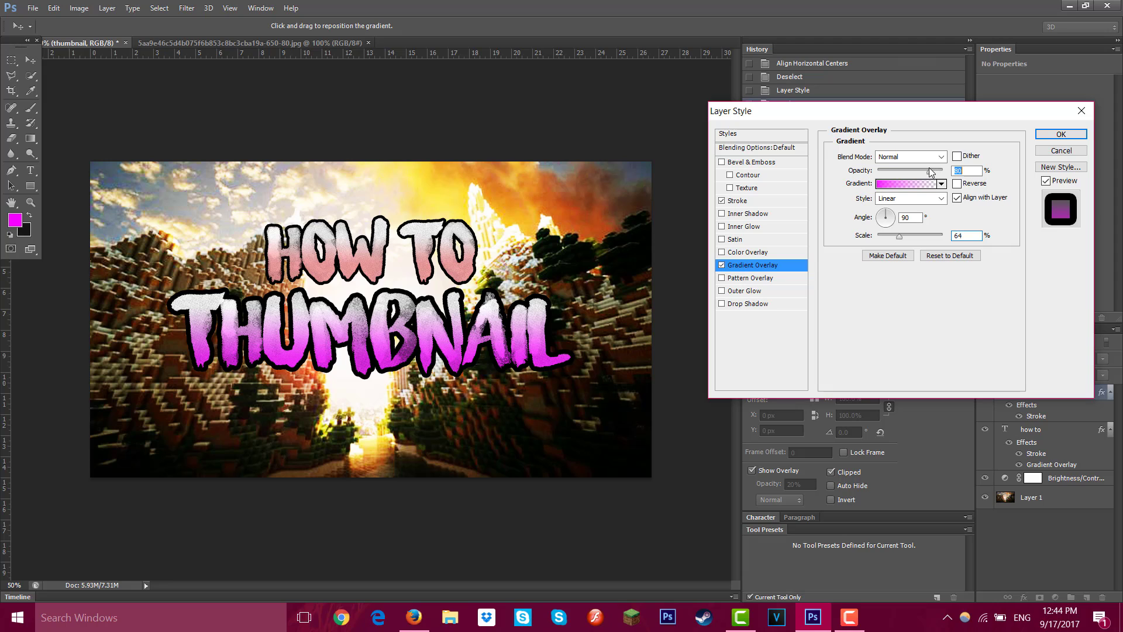
{"action": "left_click", "coordinate": [1061, 135]}
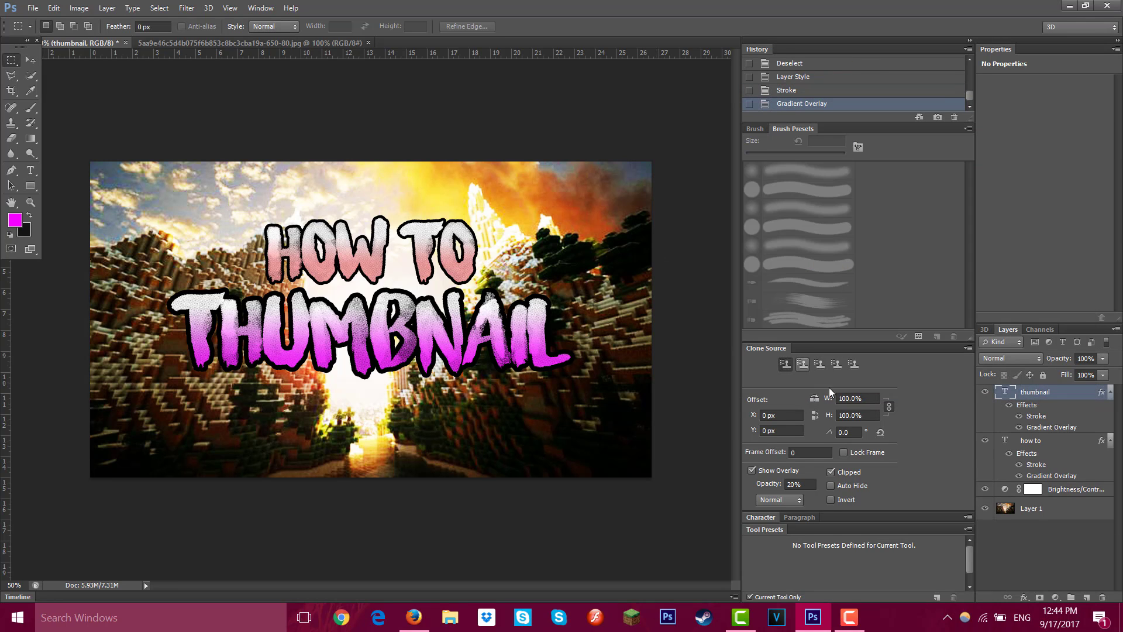
- Change the "how to" text layer's Gradient Overlay to the Neutral Density preset at about 14% opacity and apply the style
{"action": "left_click", "coordinate": [1033, 442]}
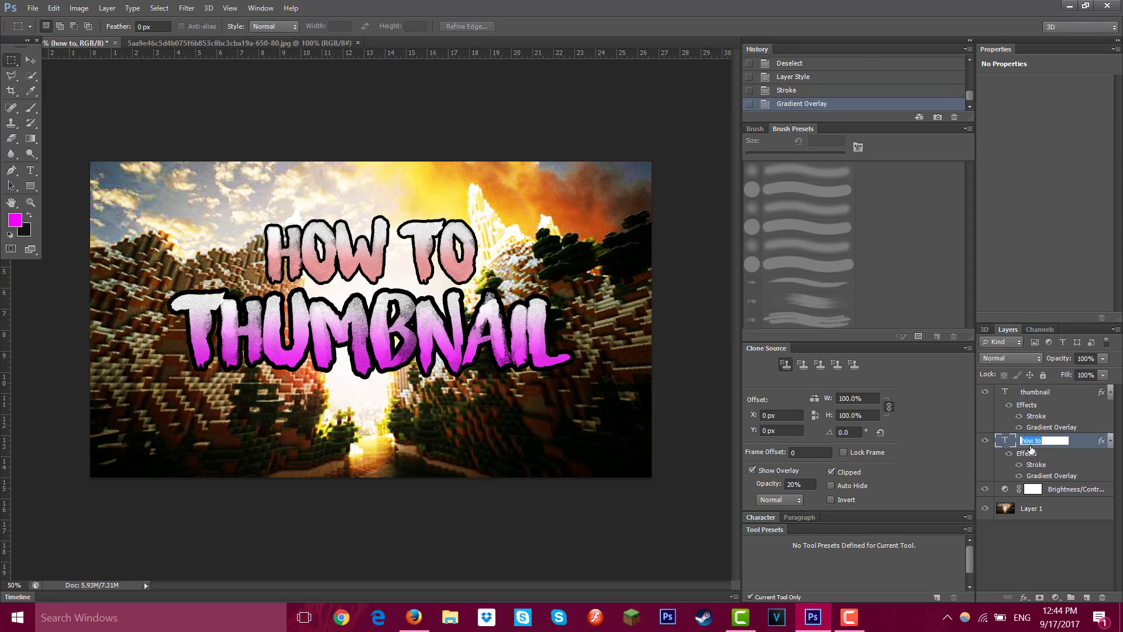
{"action": "double_click", "coordinate": [1068, 447]}
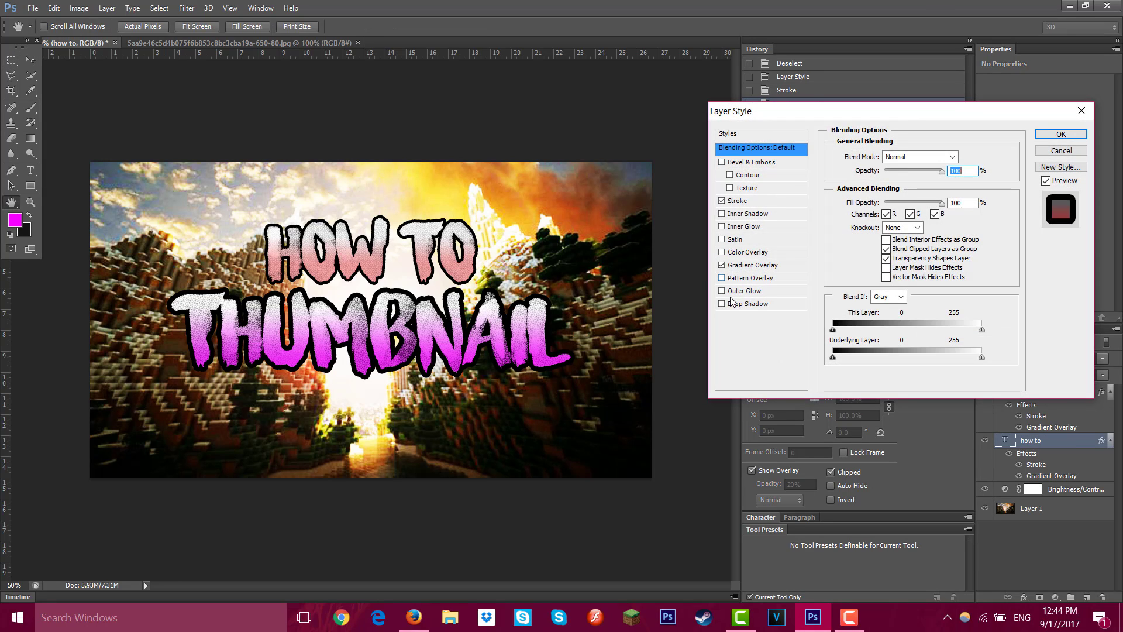
{"action": "left_click", "coordinate": [722, 265]}
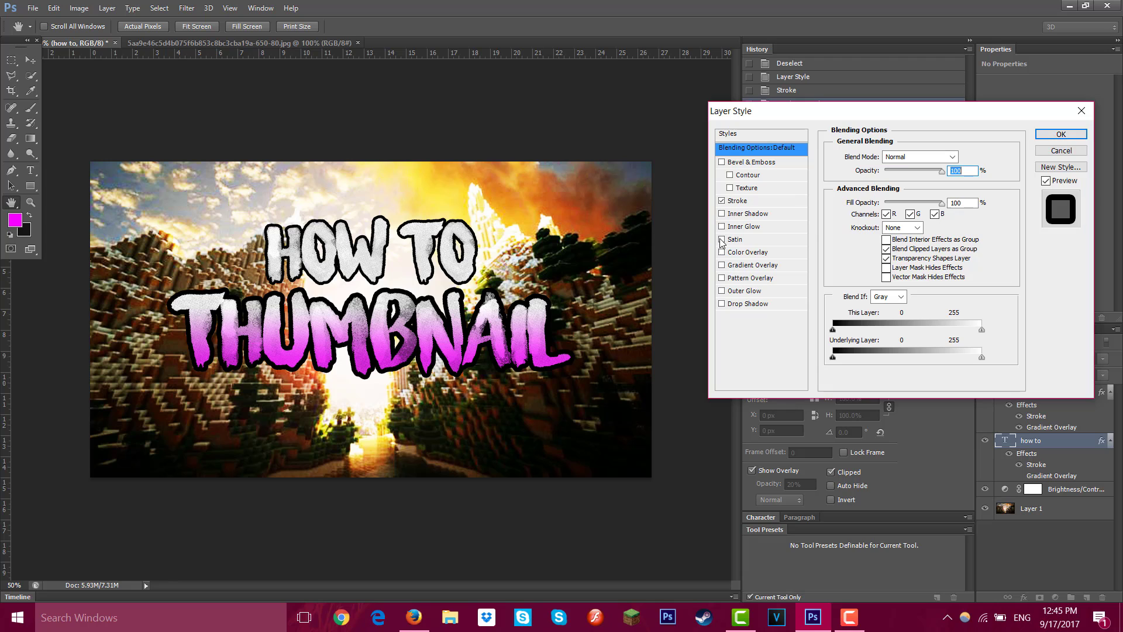
{"action": "left_click", "coordinate": [753, 265]}
{"action": "left_click", "coordinate": [906, 185]}
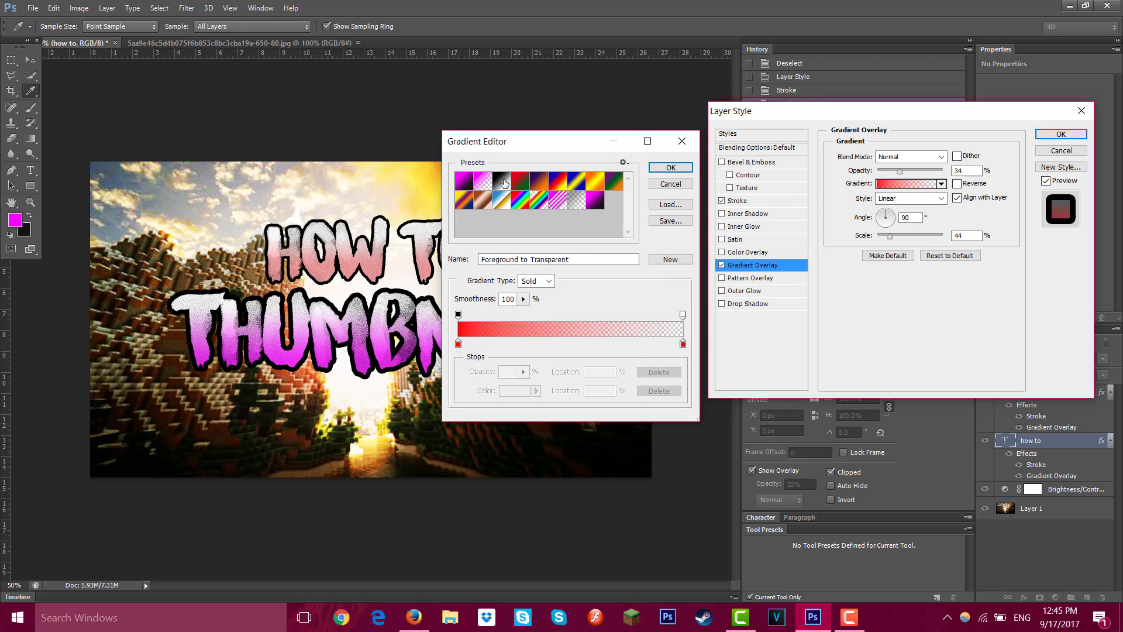
{"action": "left_click", "coordinate": [502, 181]}
{"action": "left_click", "coordinate": [584, 201]}
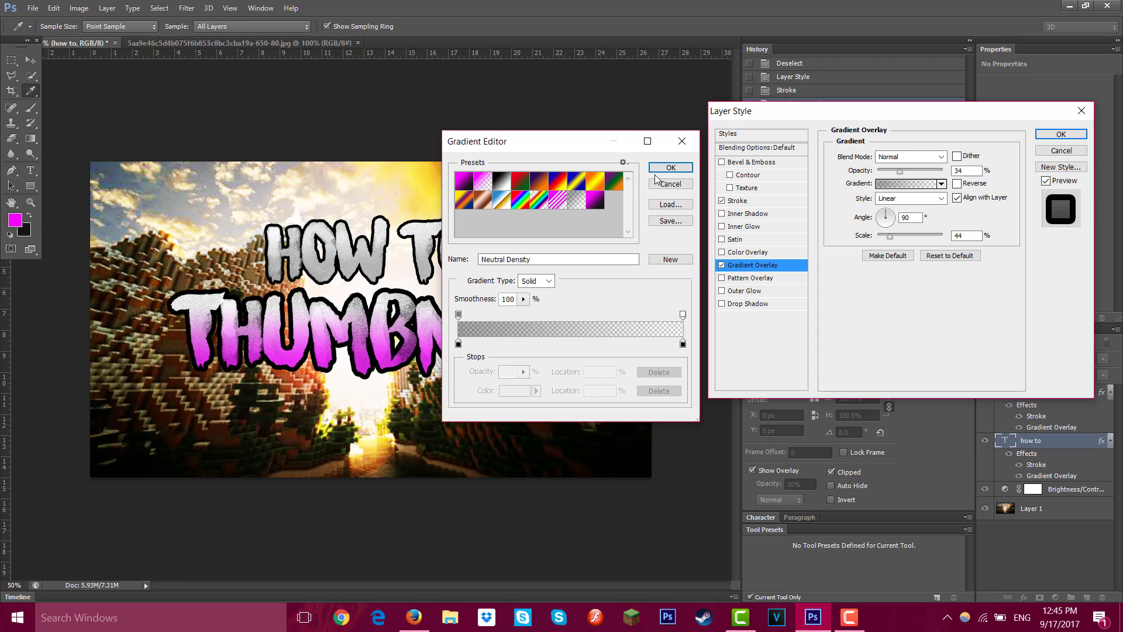
{"action": "left_click", "coordinate": [671, 168]}
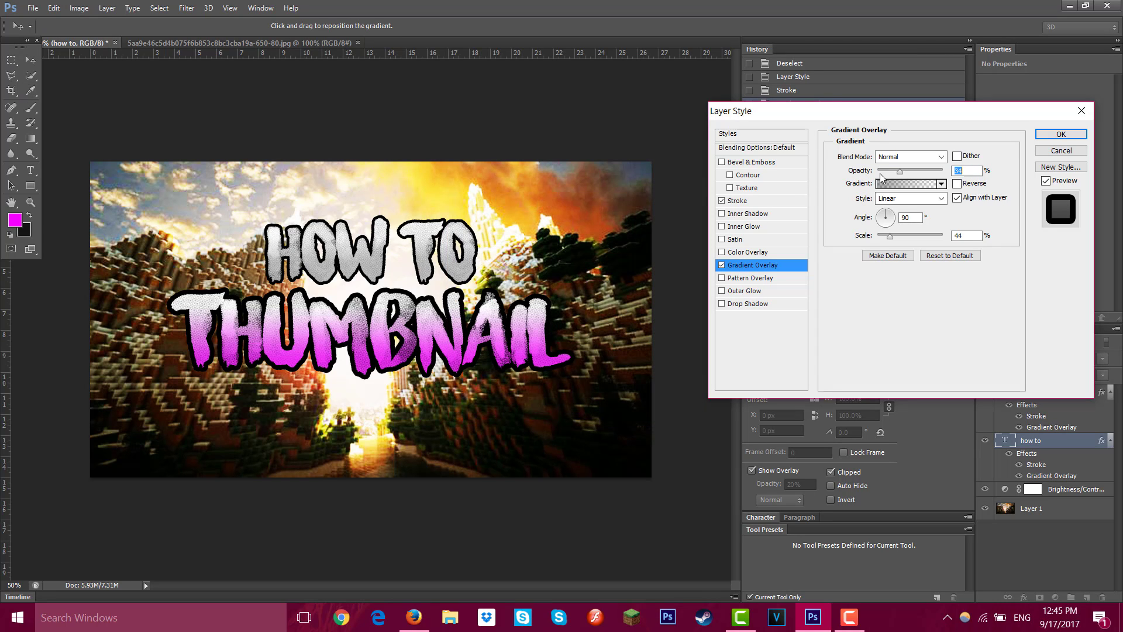
{"action": "left_click_drag", "start_coordinate": [887, 171], "coordinate": [887, 173]}
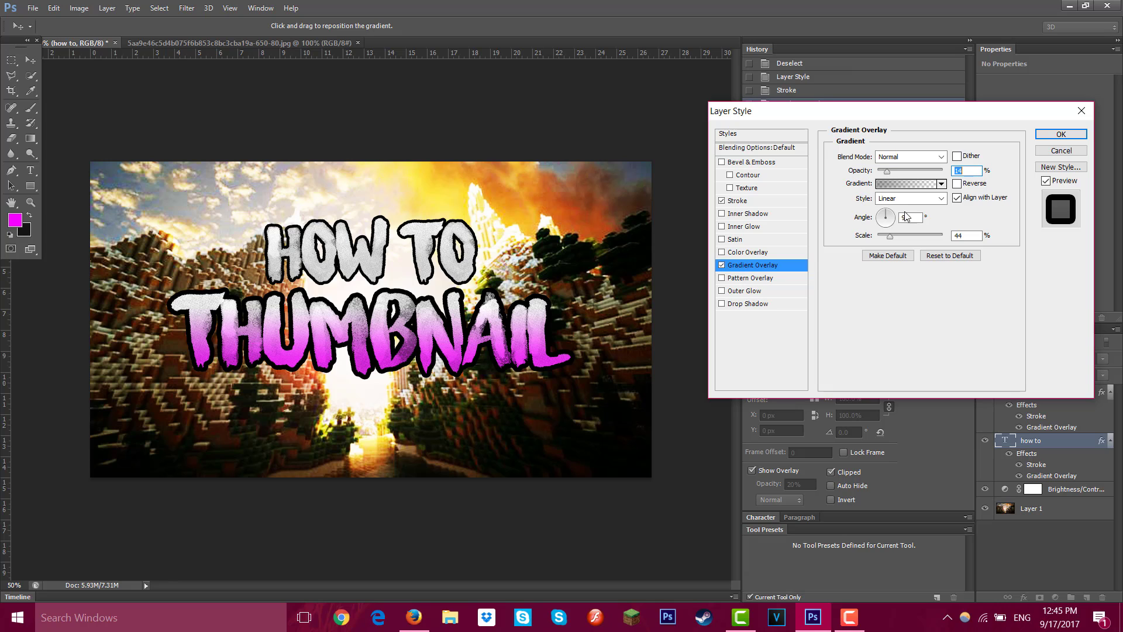
{"action": "key", "text": "Return"}
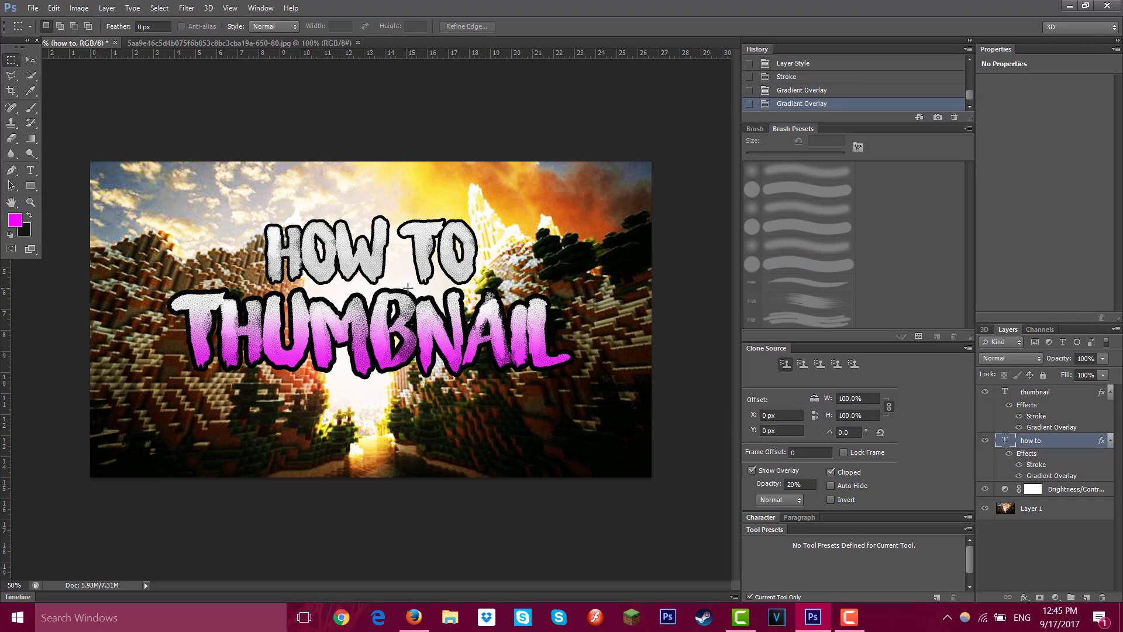
- Move the "how to" text slightly down toward "thumbnail" and merge the two text layers
{"action": "left_click", "coordinate": [29, 60]}
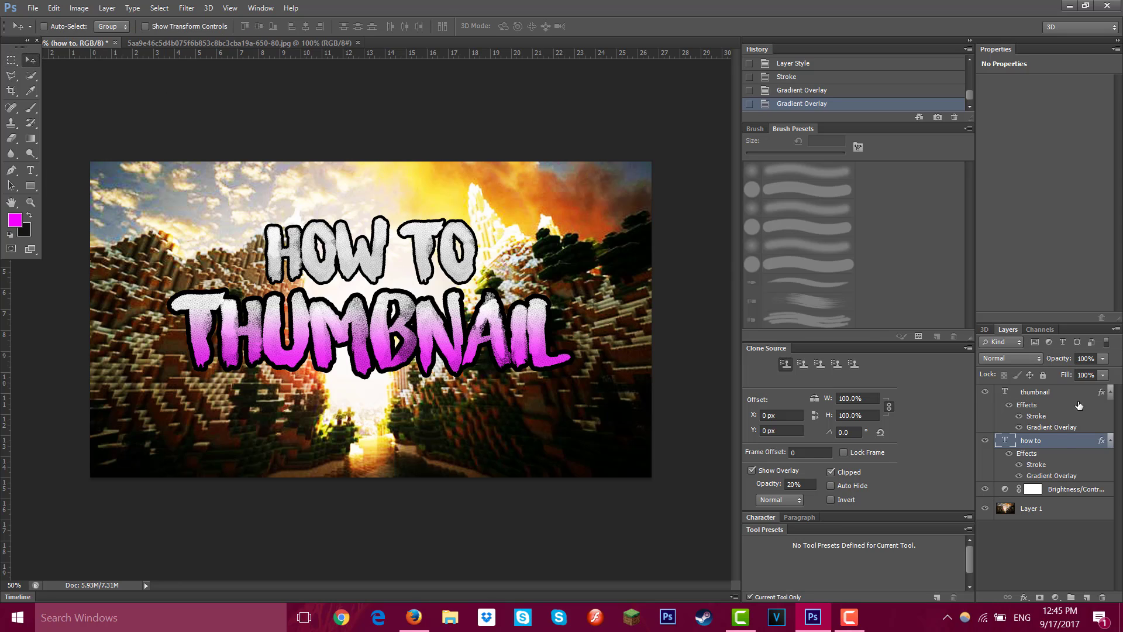
{"action": "left_click_drag", "start_coordinate": [425, 274], "coordinate": [417, 268]}
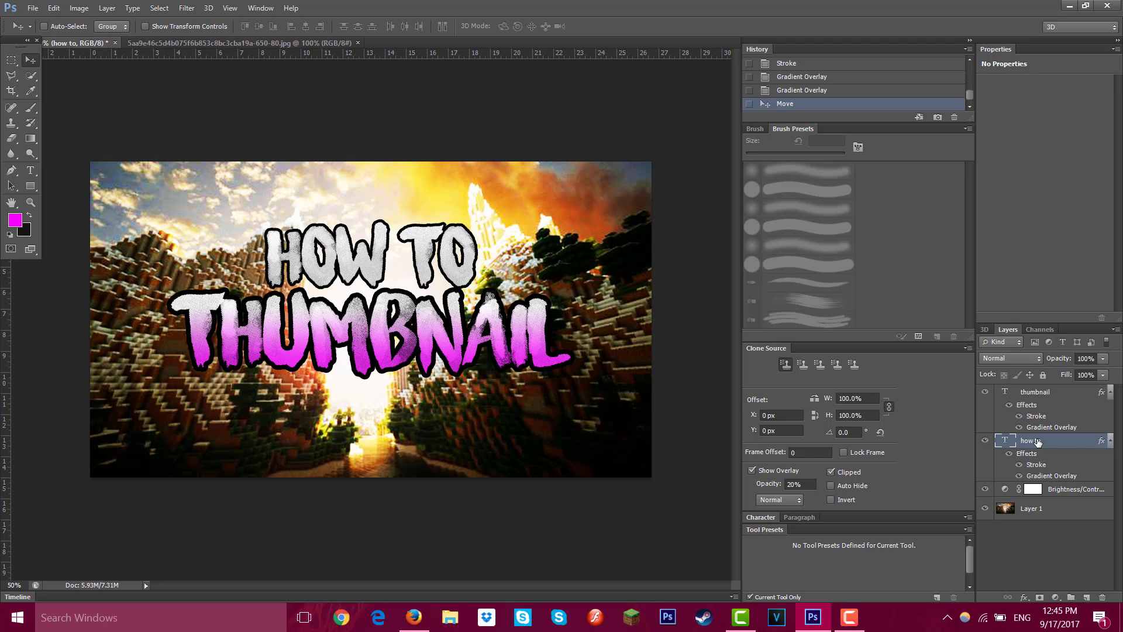
{"action": "left_click", "coordinate": [1059, 393]}
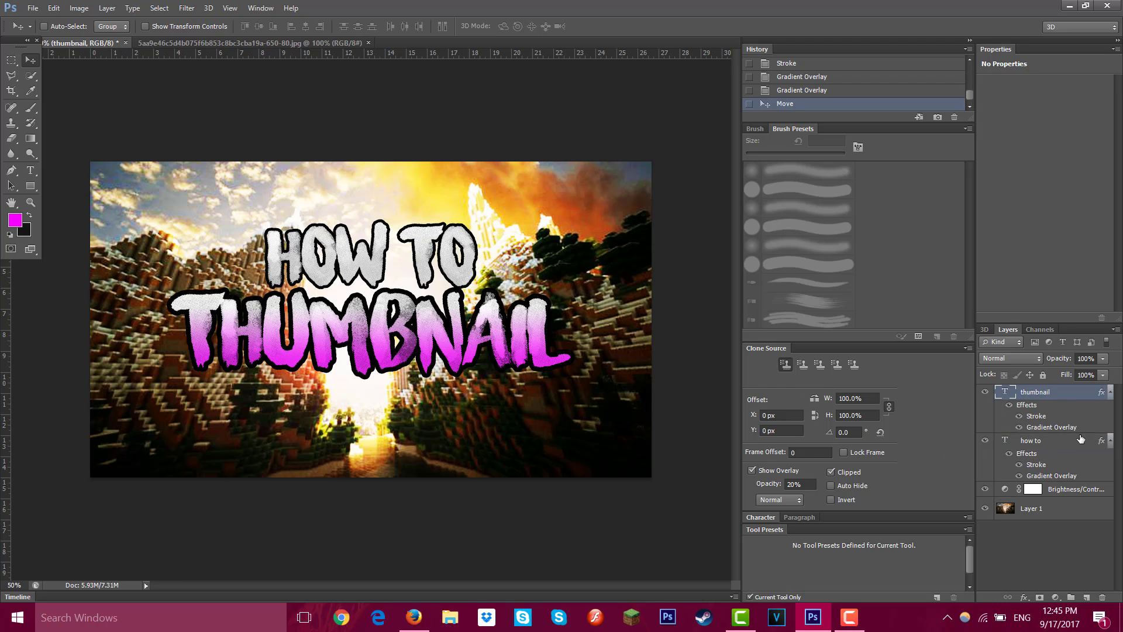
{"action": "left_click", "coordinate": [1080, 443]}
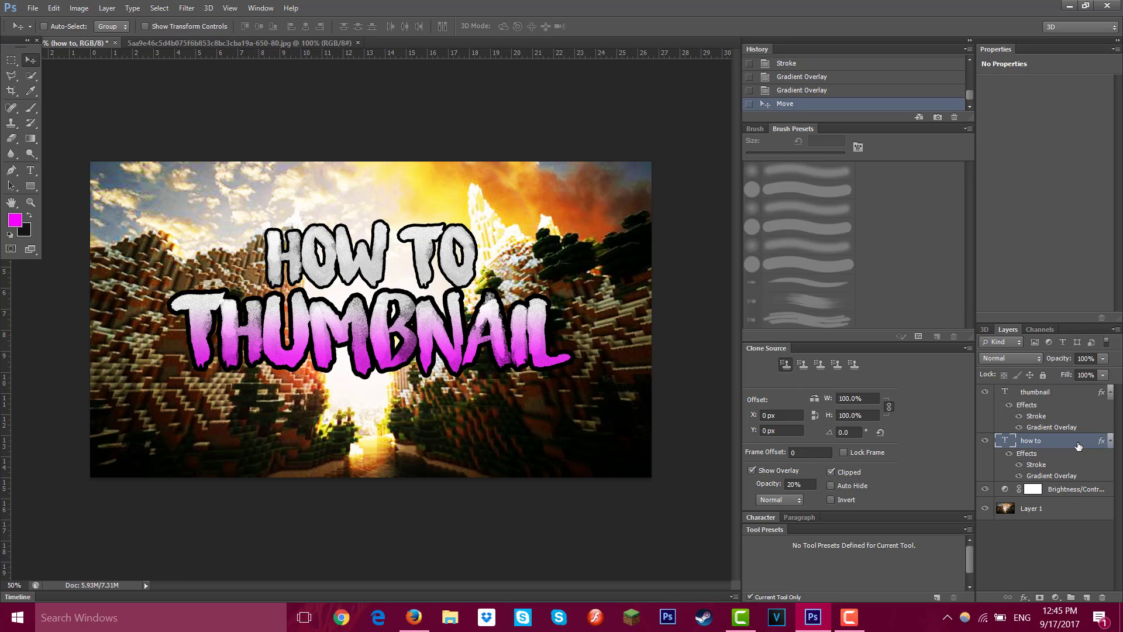
{"action": "left_click", "coordinate": [1074, 396], "text": "ctrl"}
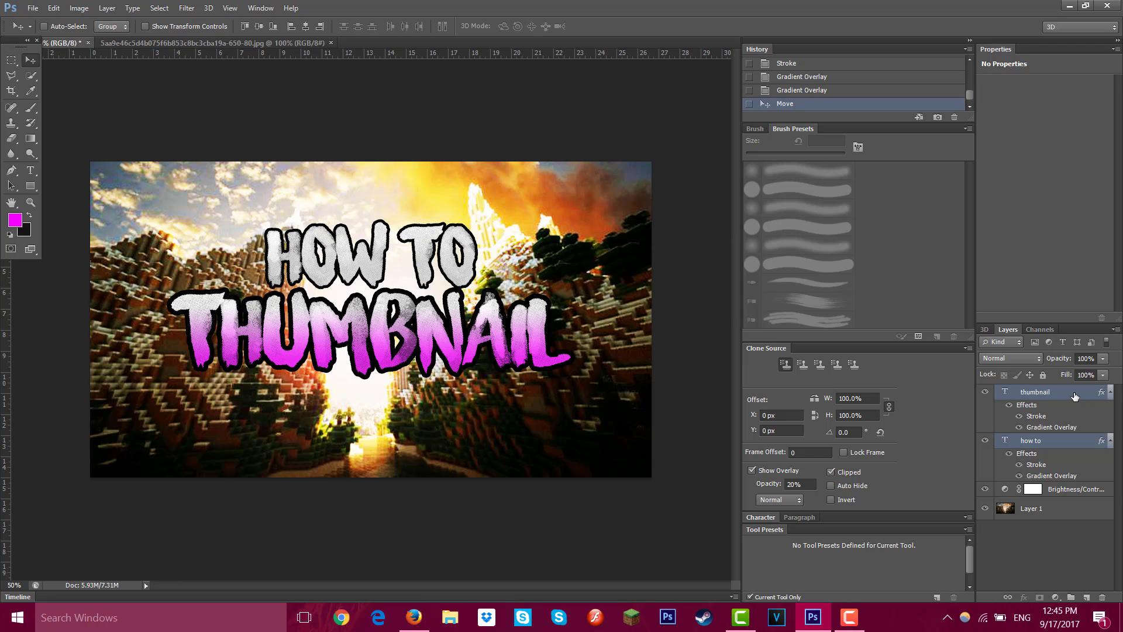
{"action": "key", "text": "ctrl+e"}
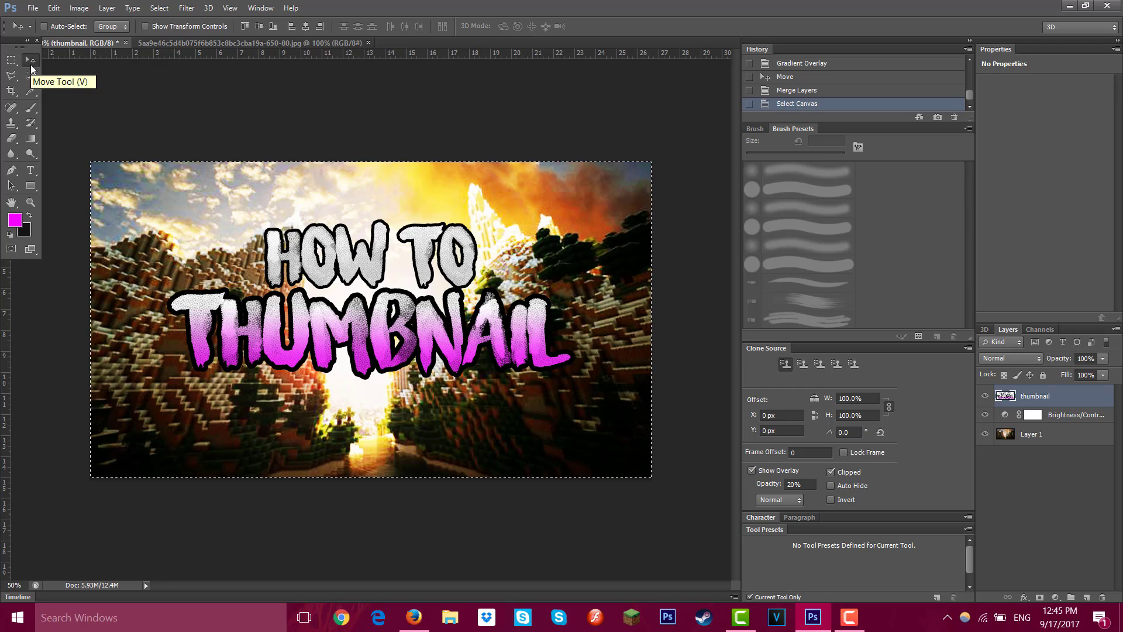
- Align the merged text layer to the canvas's horizontal and vertical centers and clear the selection
{"action": "key", "text": "ctrl+a"}
{"action": "left_click", "coordinate": [305, 28]}
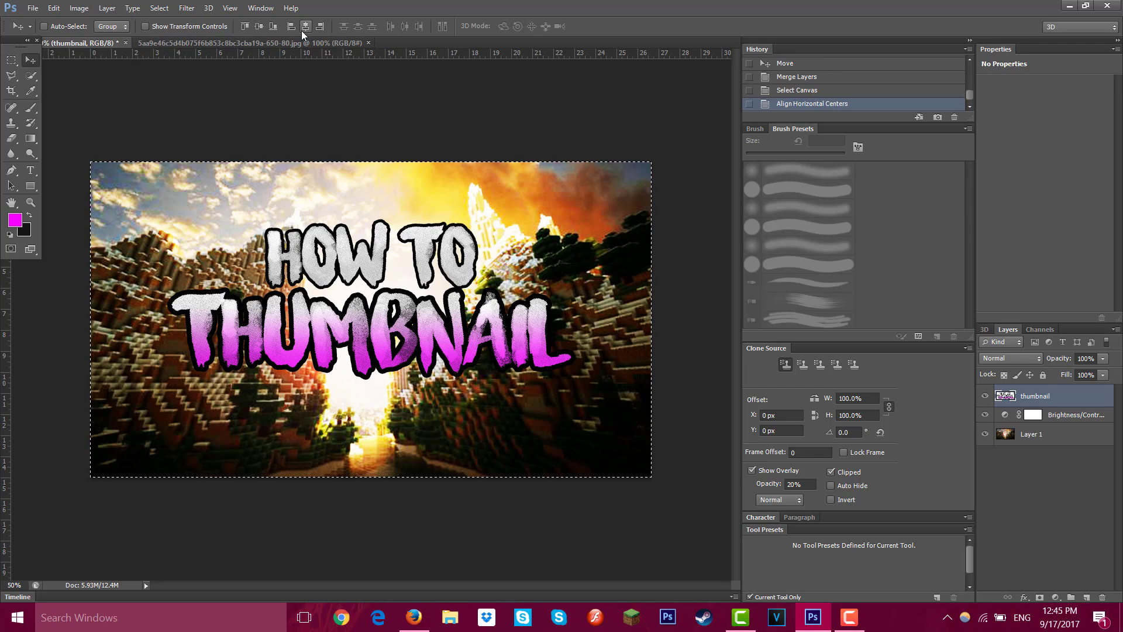
{"action": "left_click", "coordinate": [261, 28]}
{"action": "left_click", "coordinate": [14, 61]}
{"action": "key", "text": "ctrl+d"}
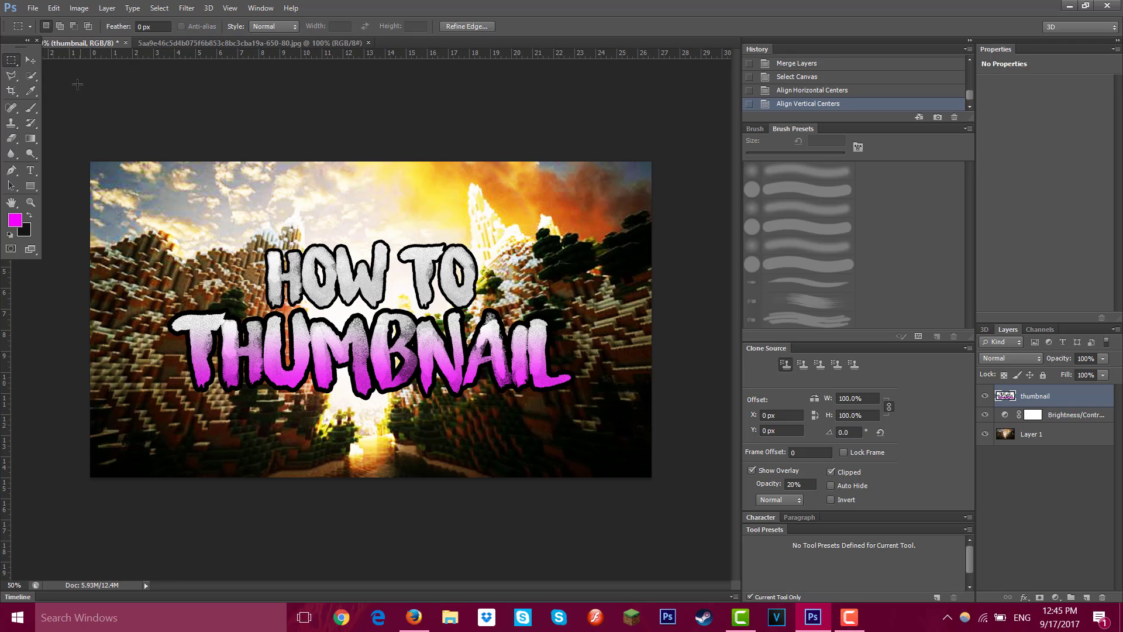
{"action": "left_click", "coordinate": [30, 61]}
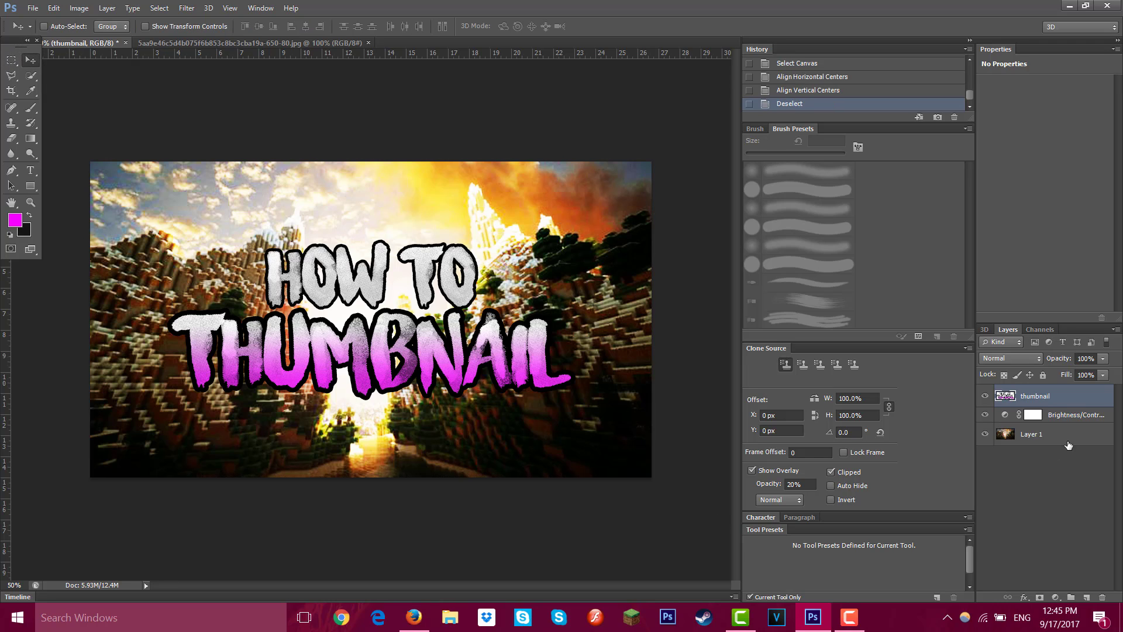
- Add an outside Stroke effect to the merged text layer with a size of 18 px and Overlay blend mode
{"action": "double_click", "coordinate": [1092, 401]}
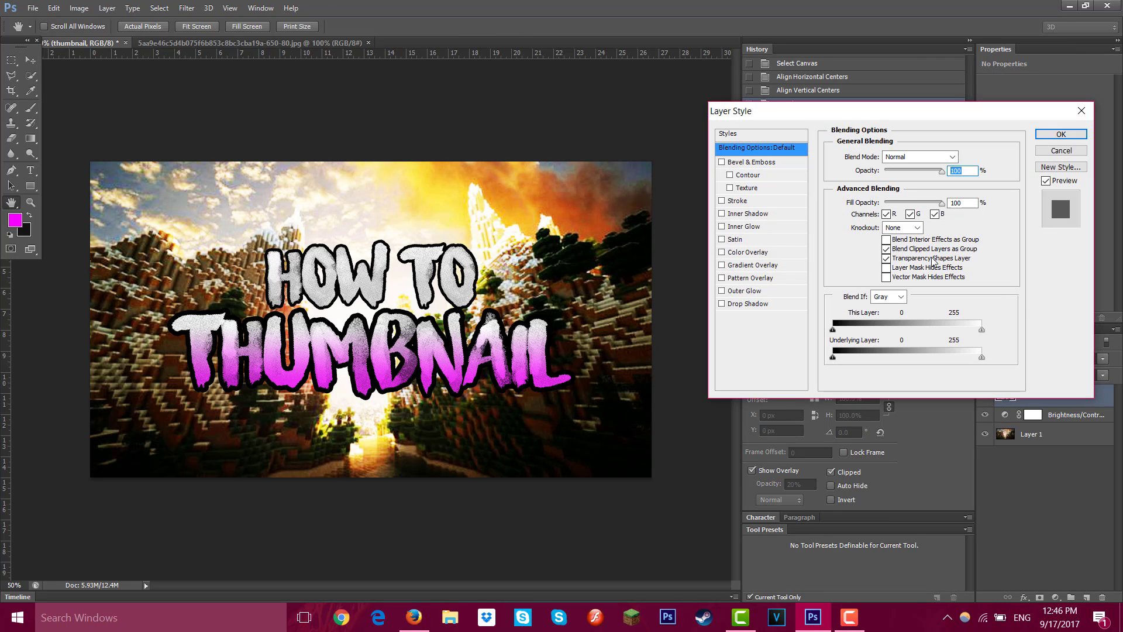
{"action": "left_click", "coordinate": [722, 200]}
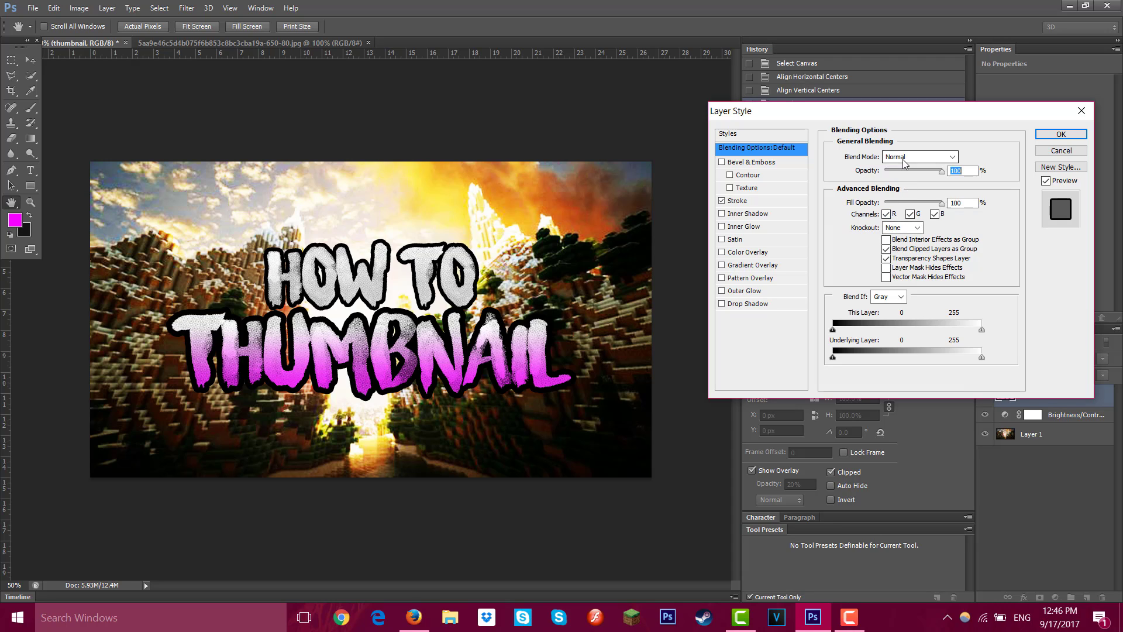
{"action": "left_click", "coordinate": [755, 202]}
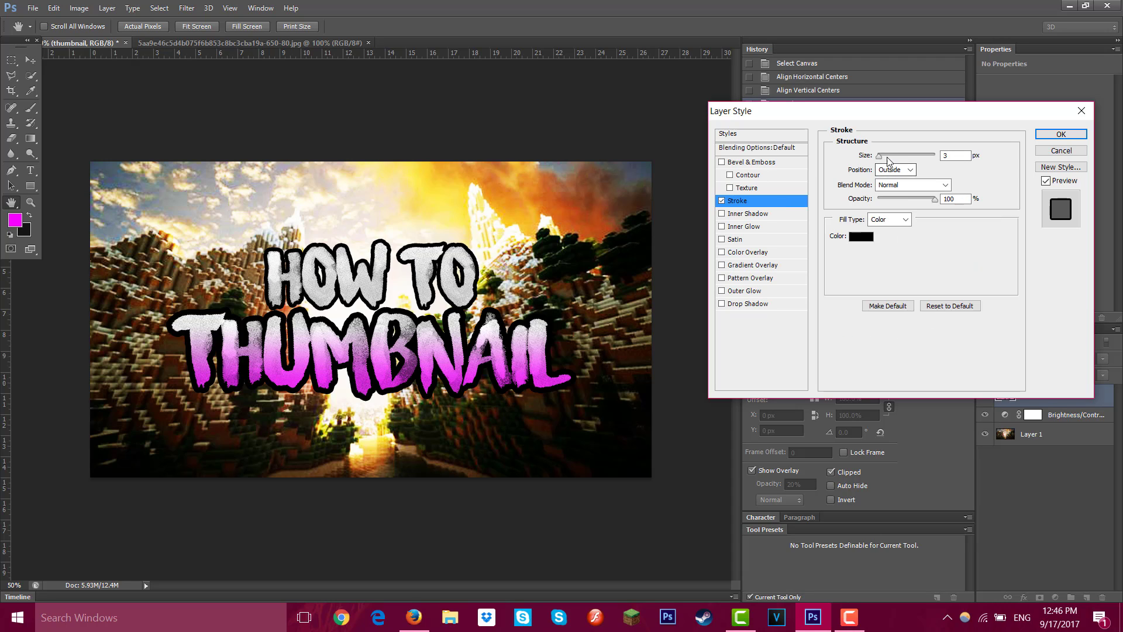
{"action": "left_click_drag", "start_coordinate": [879, 155], "coordinate": [887, 159]}
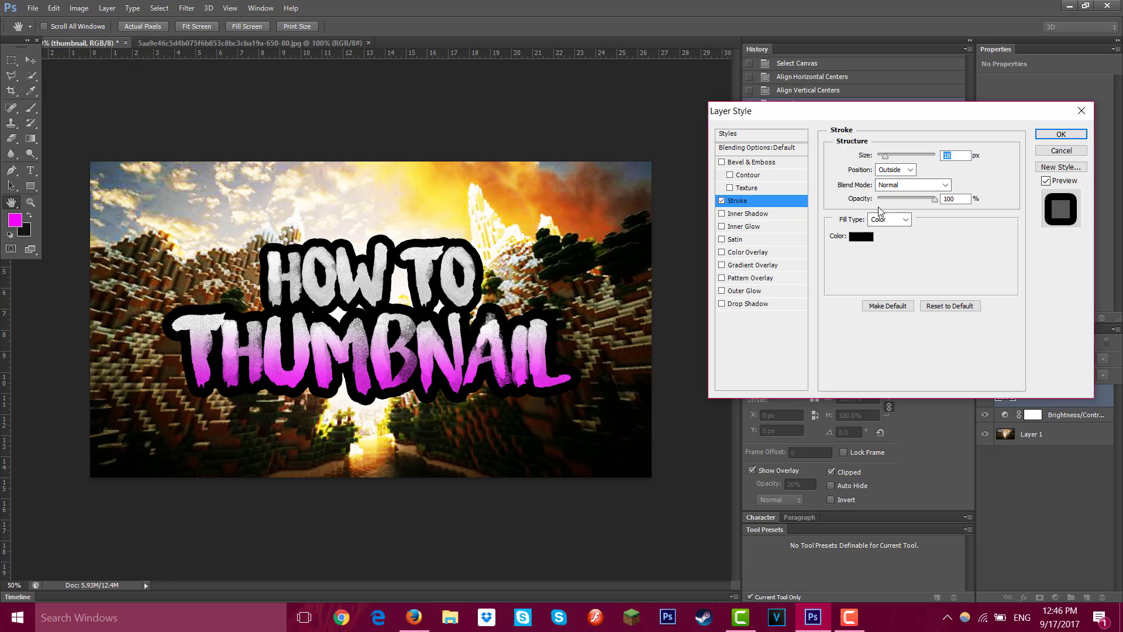
{"action": "left_click", "coordinate": [904, 184]}
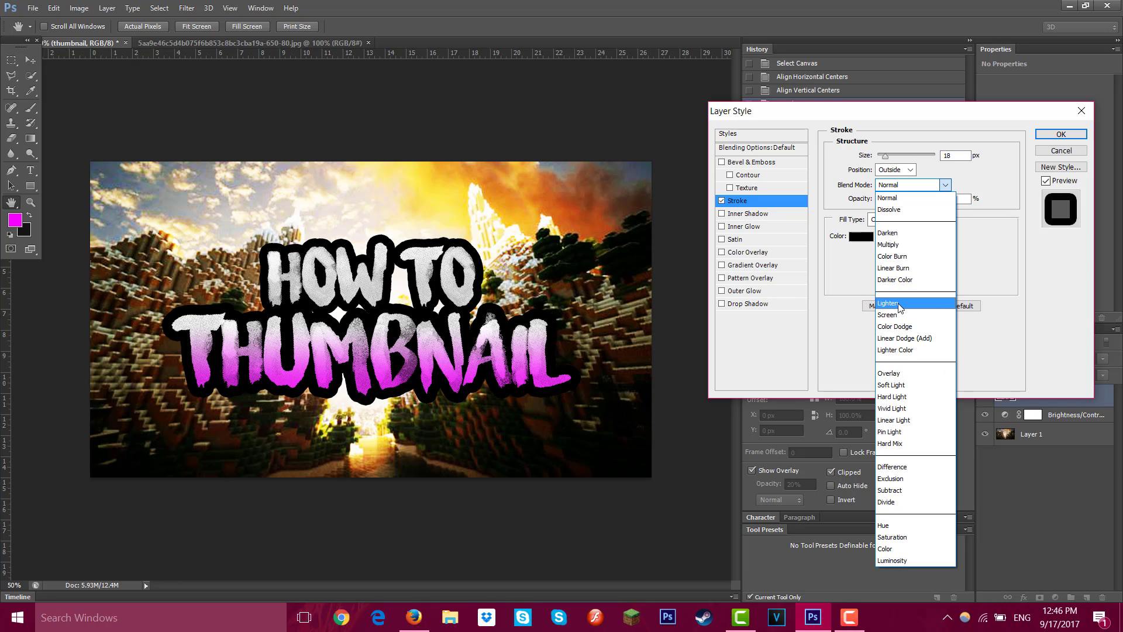
{"action": "left_click", "coordinate": [908, 375]}
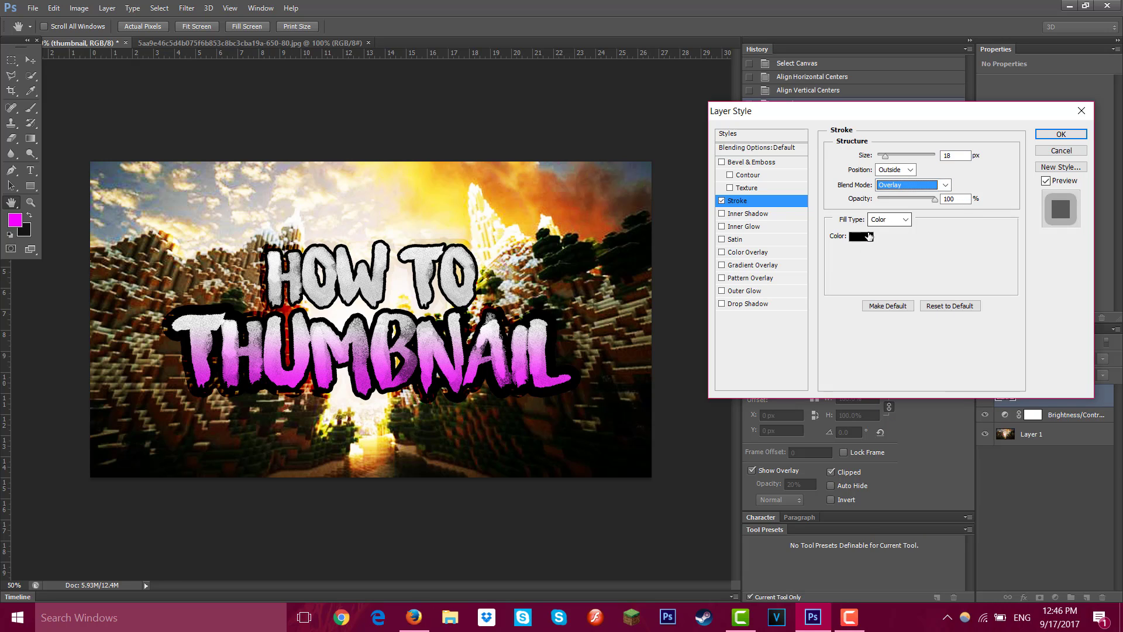
- Set the merged text's stroke color to white (ffffff) and its size to 32 px, positioned Outside
{"action": "left_click", "coordinate": [861, 237]}
{"action": "left_click", "coordinate": [727, 232]}
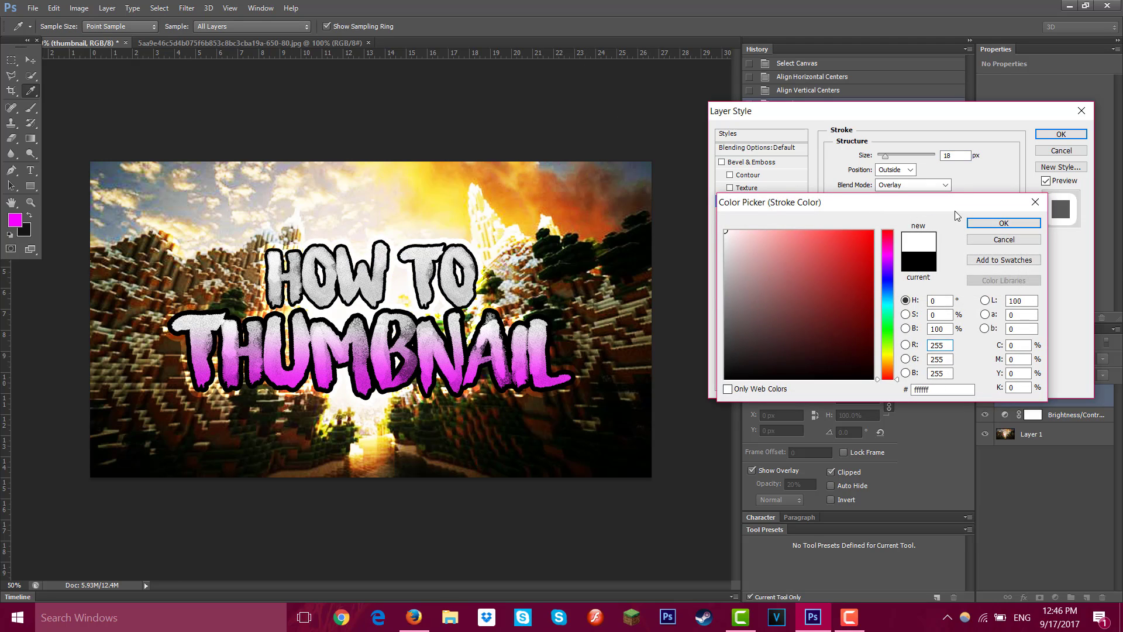
{"action": "left_click", "coordinate": [1001, 222]}
{"action": "left_click_drag", "start_coordinate": [885, 156], "coordinate": [888, 156]}
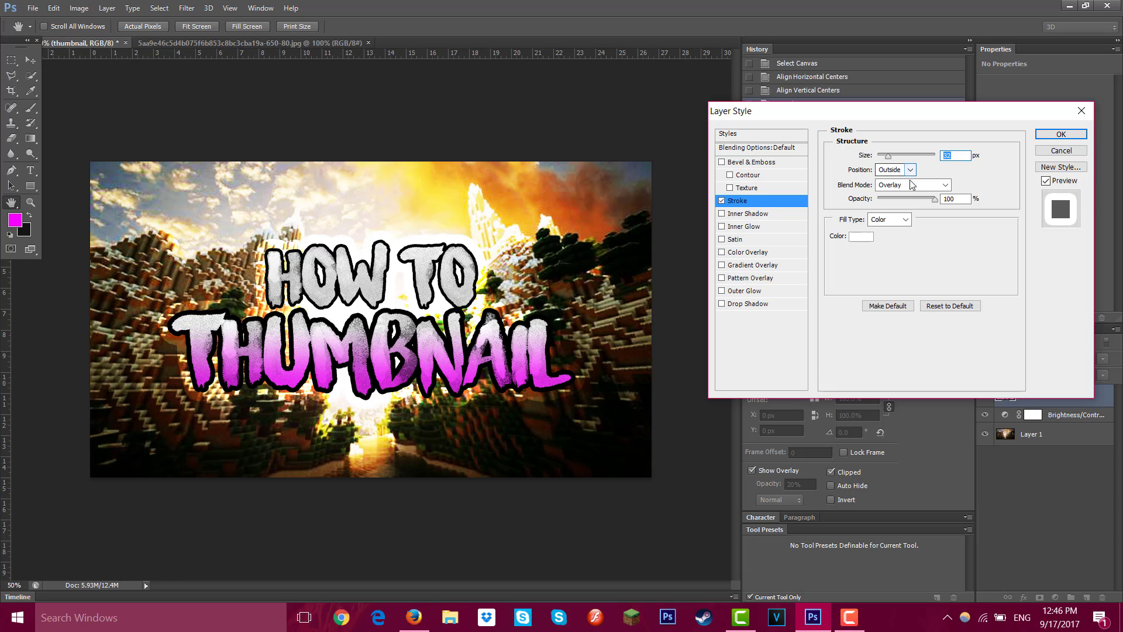
{"action": "left_click", "coordinate": [901, 169]}
{"action": "left_click", "coordinate": [893, 178]}
- Change the merged text's stroke color to black (000000), increase its size to about 51 px, and apply the layer style
{"action": "left_click", "coordinate": [861, 236]}
{"action": "left_click", "coordinate": [739, 289]}
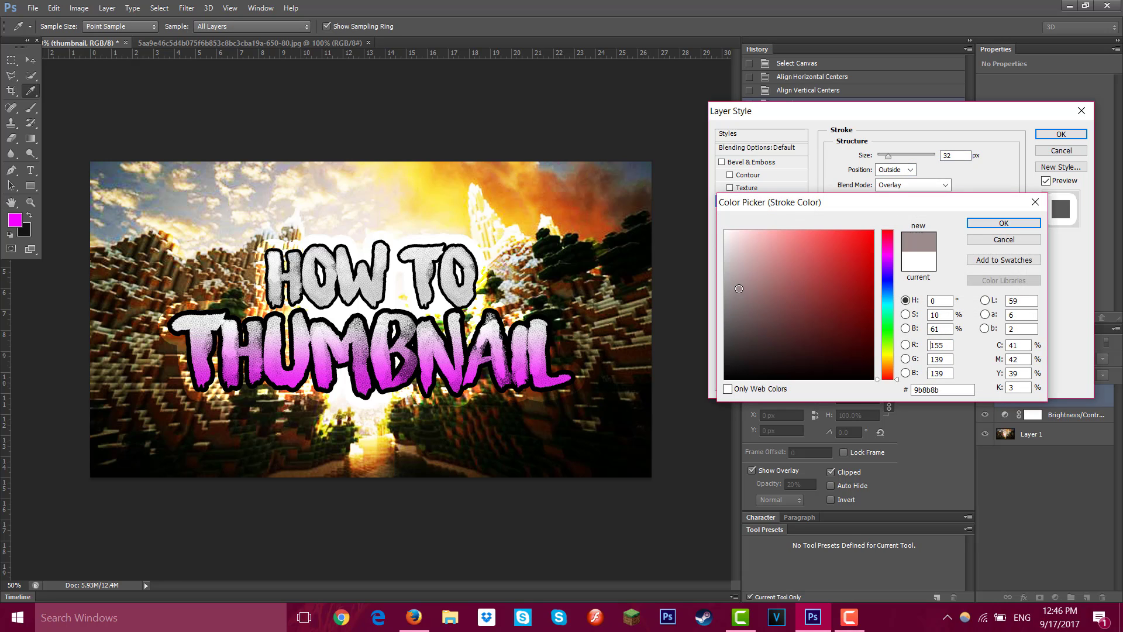
{"action": "left_click_drag", "start_coordinate": [739, 288], "coordinate": [692, 269]}
{"action": "left_click_drag", "start_coordinate": [777, 283], "coordinate": [676, 285]}
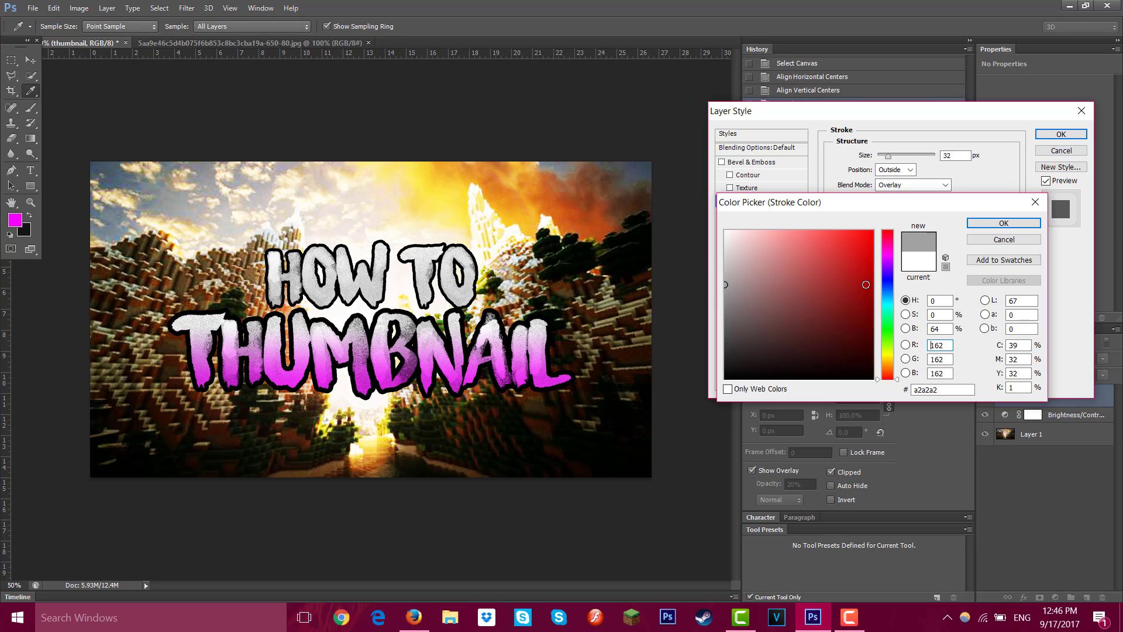
{"action": "left_click_drag", "start_coordinate": [866, 285], "coordinate": [681, 336]}
{"action": "left_click_drag", "start_coordinate": [825, 285], "coordinate": [685, 383]}
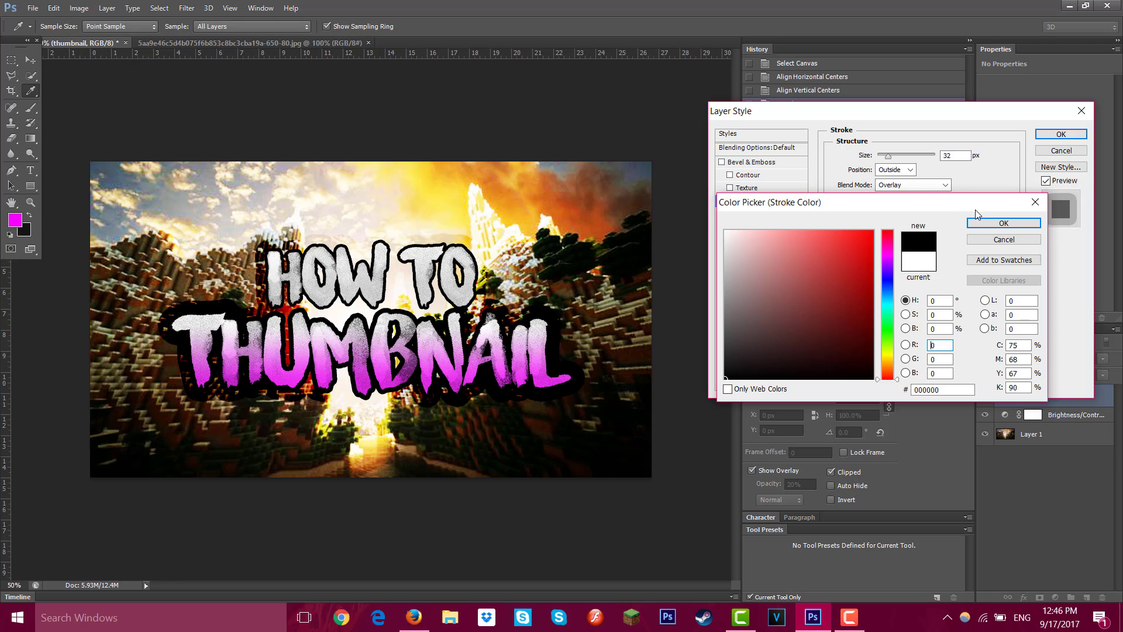
{"action": "left_click", "coordinate": [1003, 223]}
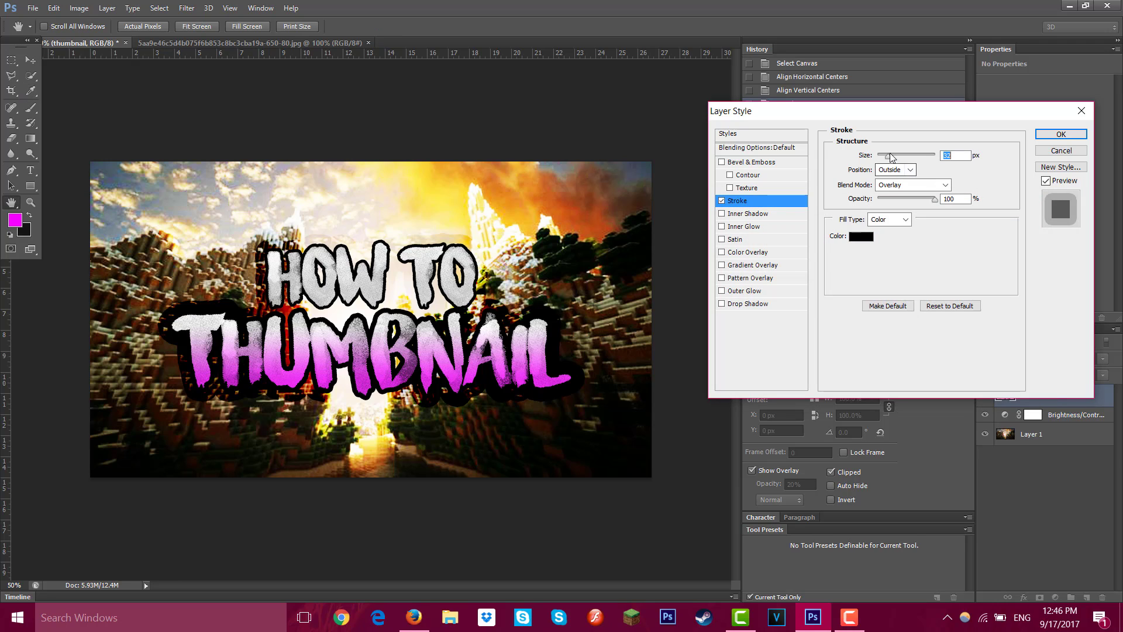
{"action": "left_click_drag", "start_coordinate": [888, 156], "coordinate": [895, 158]}
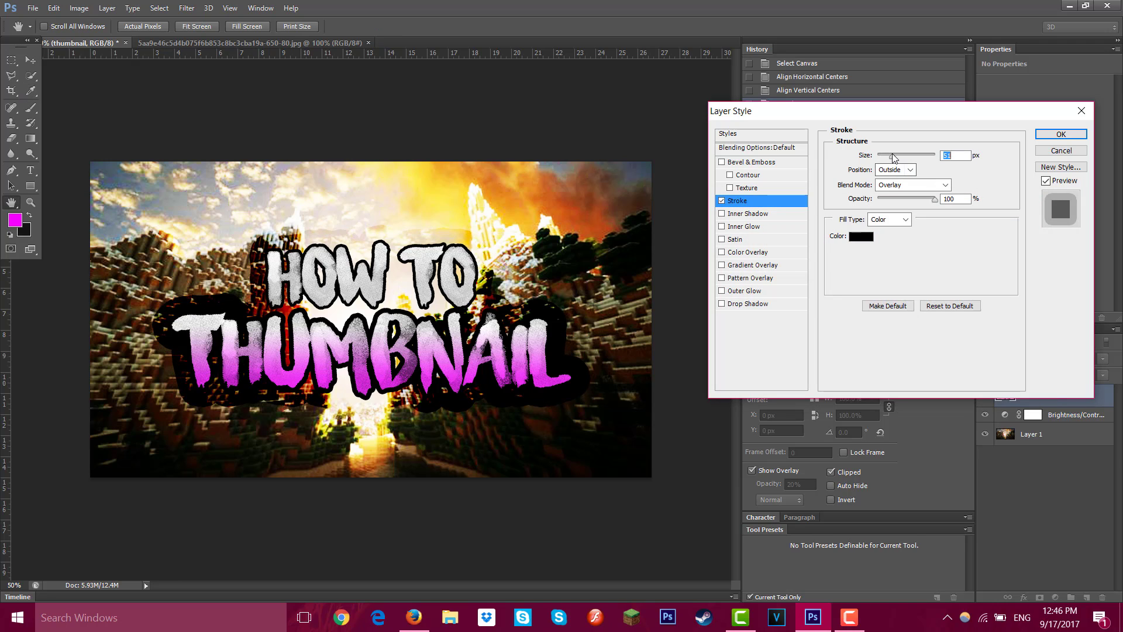
{"action": "left_click", "coordinate": [1078, 134]}
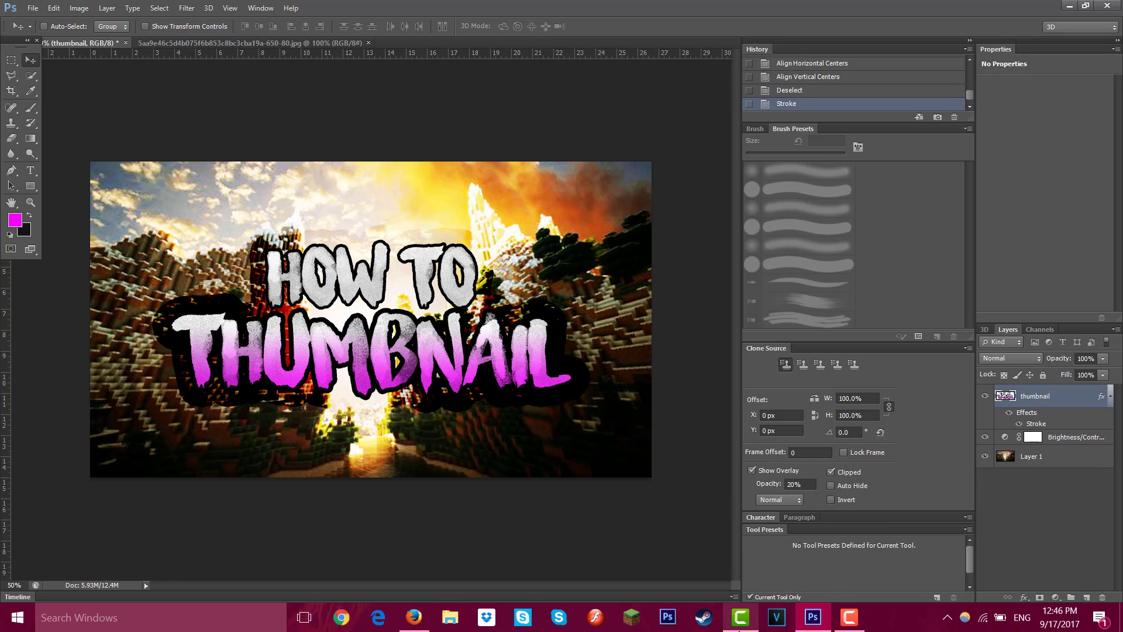
{"action": "mouse_move", "coordinate": [739, 629]}
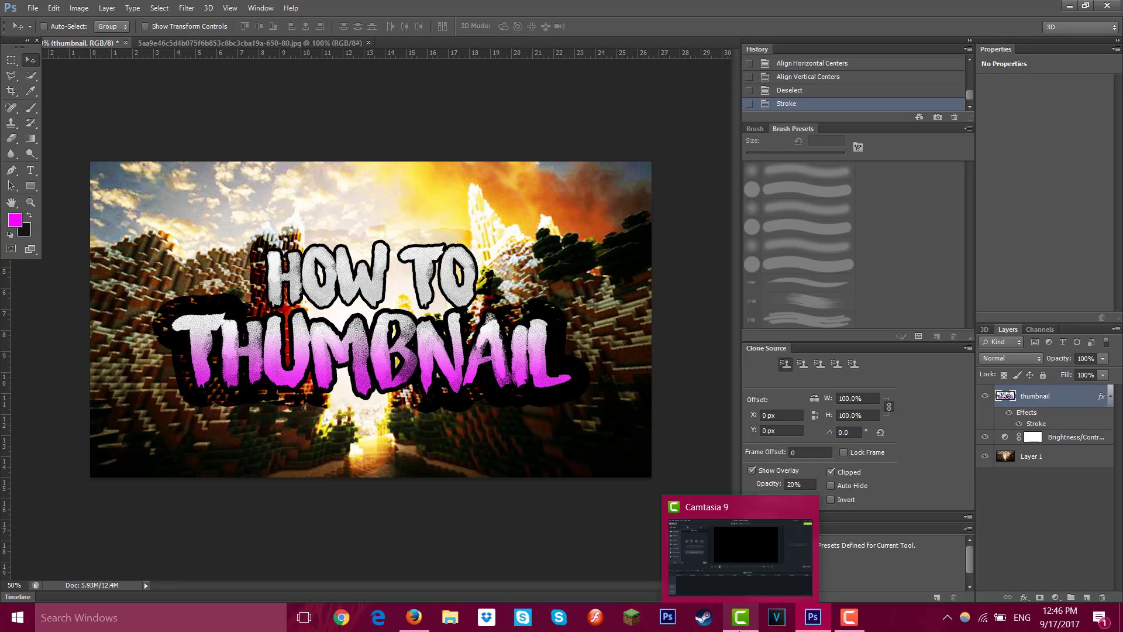
{"action": "left_click", "coordinate": [1073, 597]}
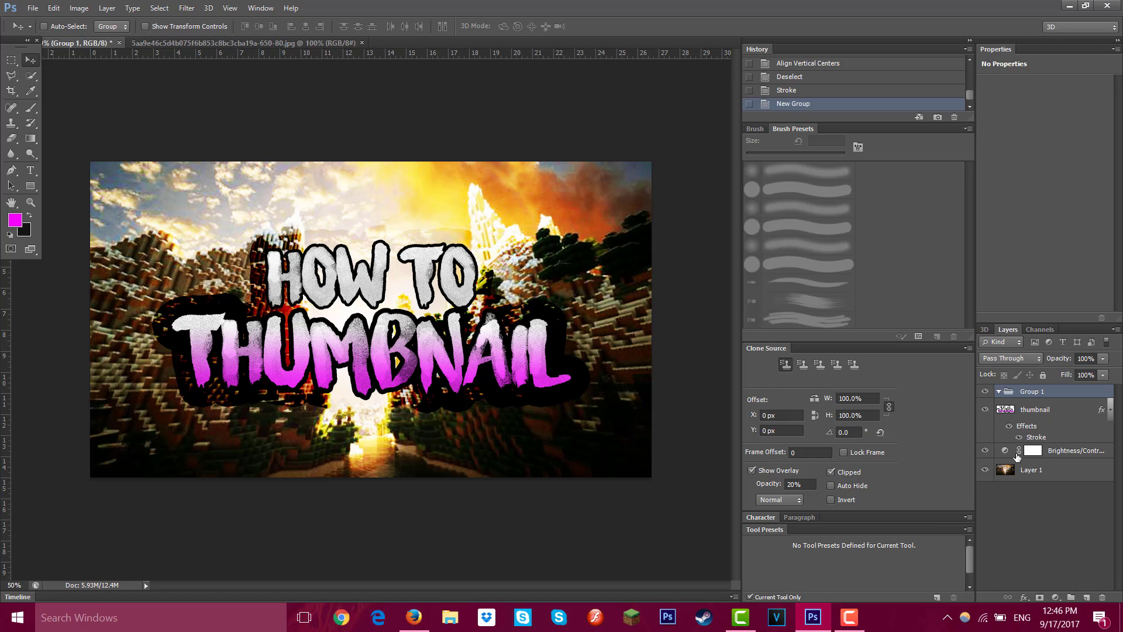
{"action": "right_click", "coordinate": [1018, 394]}
{"action": "left_click", "coordinate": [983, 117]}
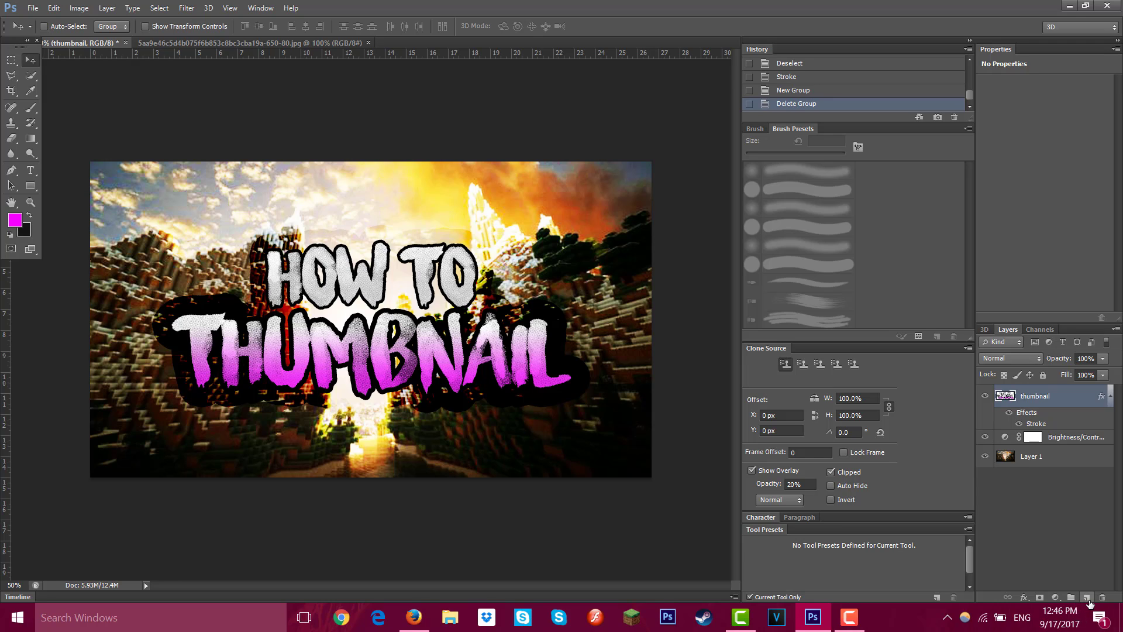
- Add a new layer above the text and prepare the Gradient tool with a cyan foreground color (00e4ff)
{"action": "left_click", "coordinate": [1087, 598]}
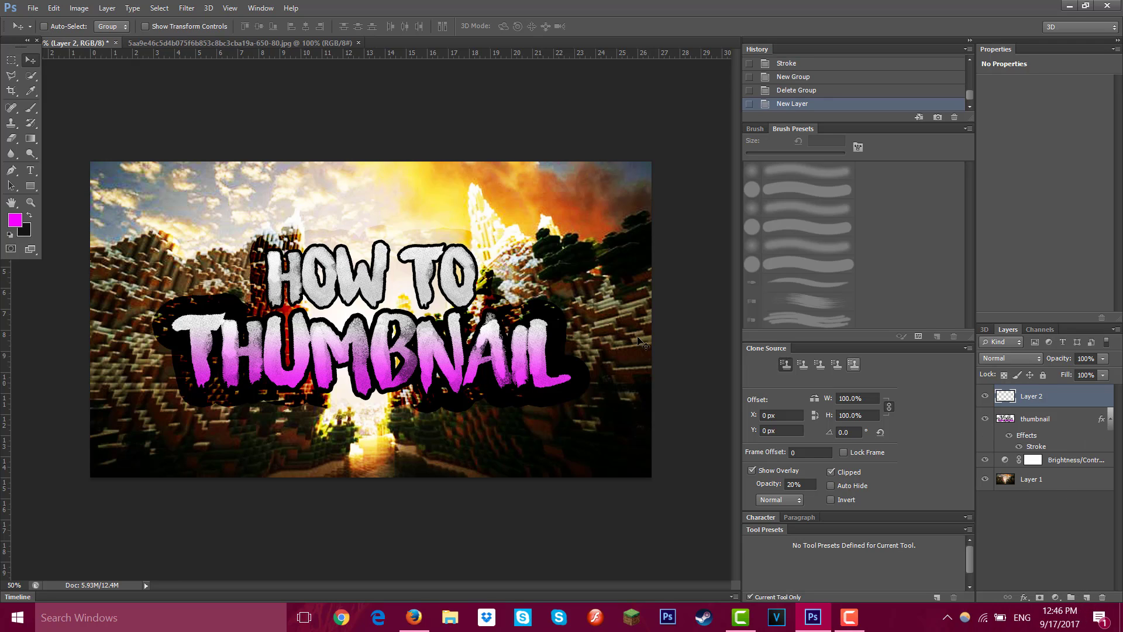
{"action": "mouse_move", "coordinate": [32, 137]}
{"action": "left_mouse_down"}
{"action": "mouse_move", "coordinate": [58, 144]}
{"action": "mouse_move", "coordinate": [33, 142]}
{"action": "left_mouse_up"}
{"action": "left_click", "coordinate": [74, 153]}
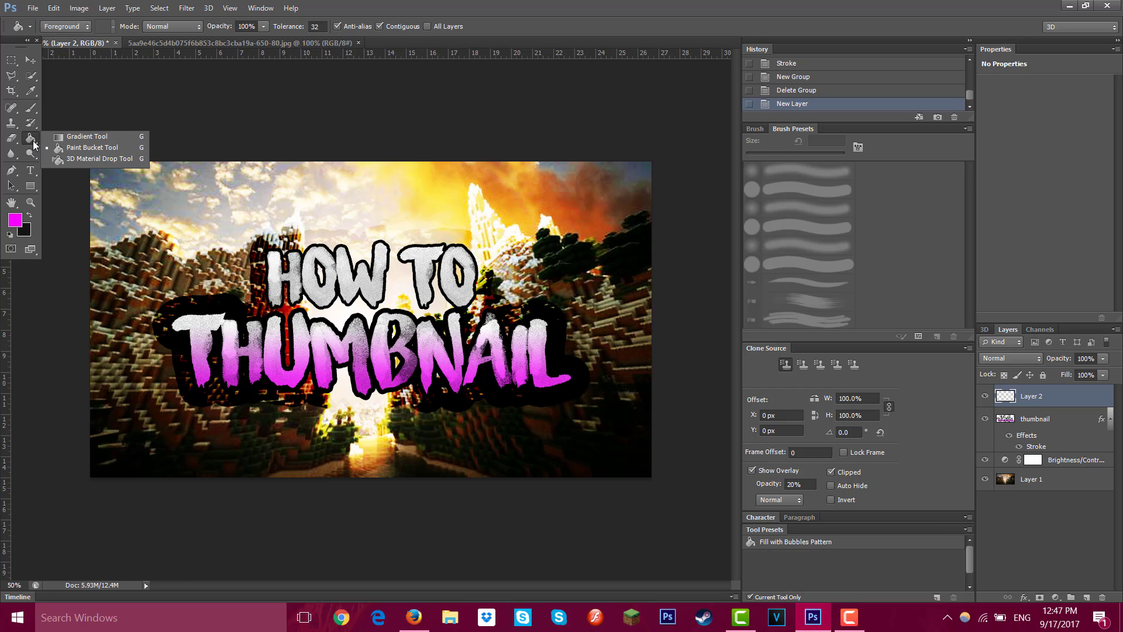
{"action": "left_click", "coordinate": [57, 138]}
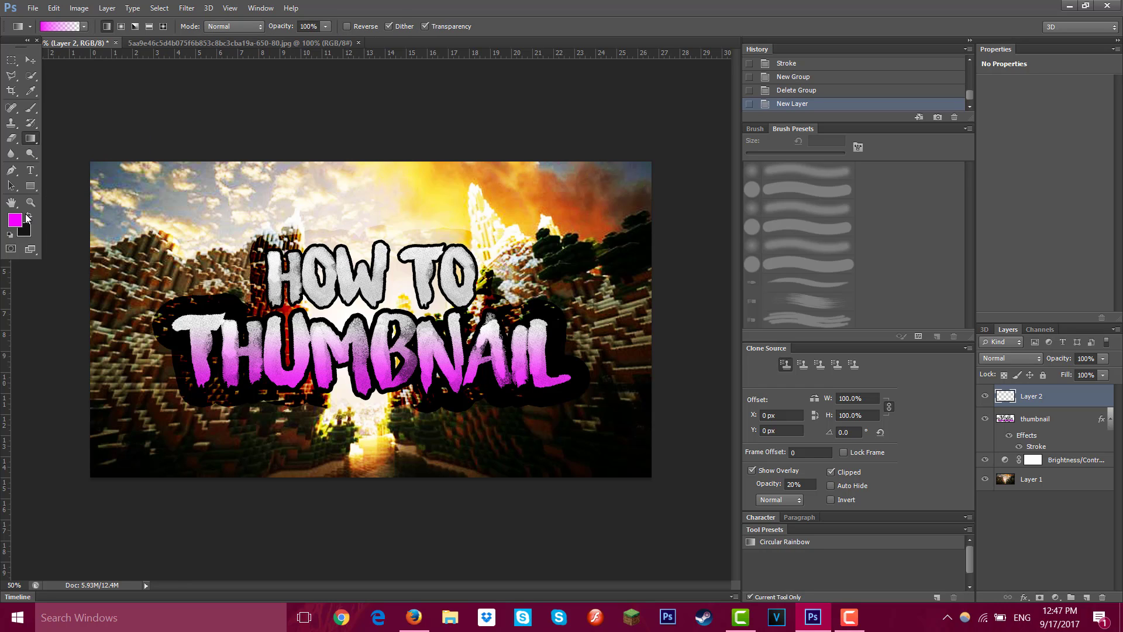
{"action": "left_click", "coordinate": [17, 220]}
{"action": "left_click_drag", "start_coordinate": [887, 282], "coordinate": [887, 301]}
{"action": "left_click", "coordinate": [978, 227]}
{"action": "left_click_drag", "start_coordinate": [359, 500], "coordinate": [363, 309]}
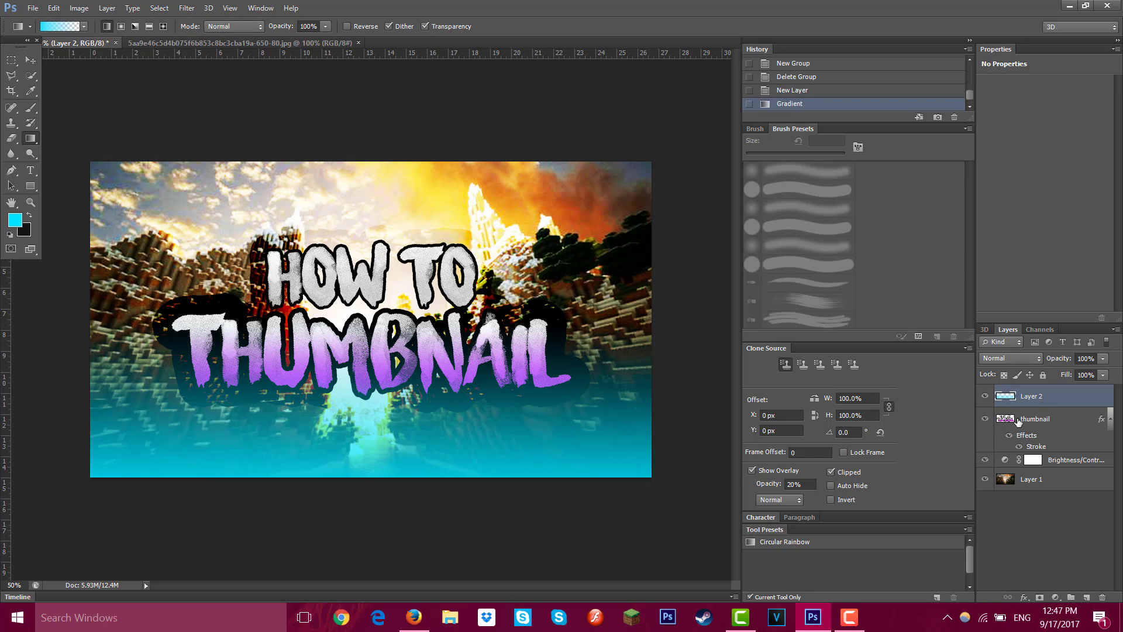
{"action": "left_click_drag", "start_coordinate": [1032, 399], "coordinate": [1046, 444]}
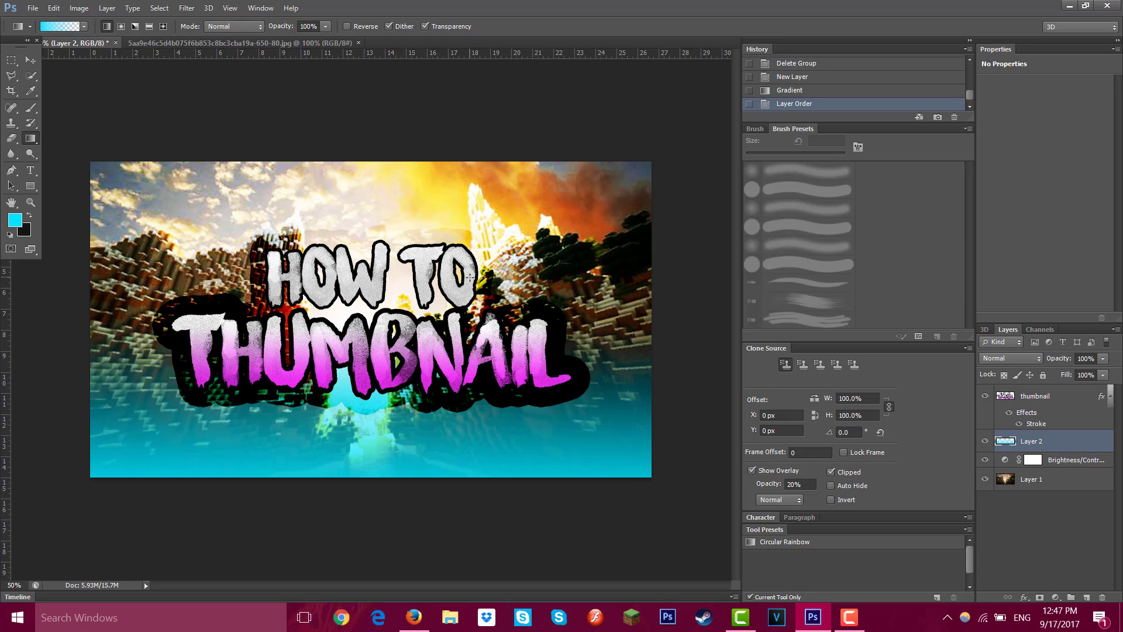
{"action": "key", "text": "ctrl+z"}
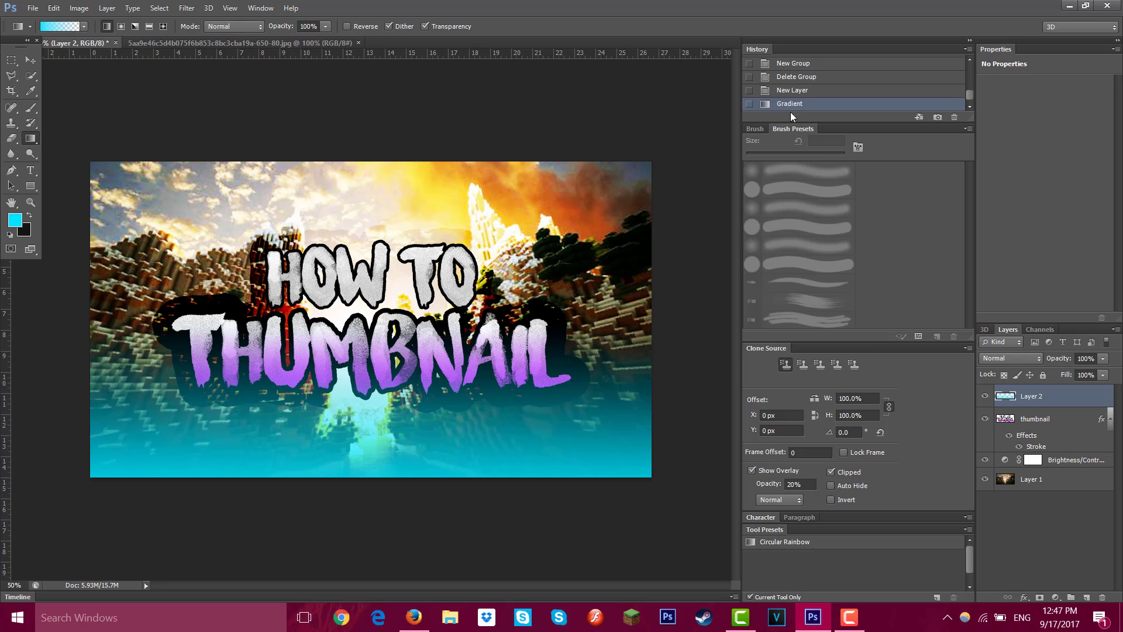
{"action": "left_click", "coordinate": [794, 91]}
{"action": "left_click_drag", "start_coordinate": [147, 503], "coordinate": [209, 425]}
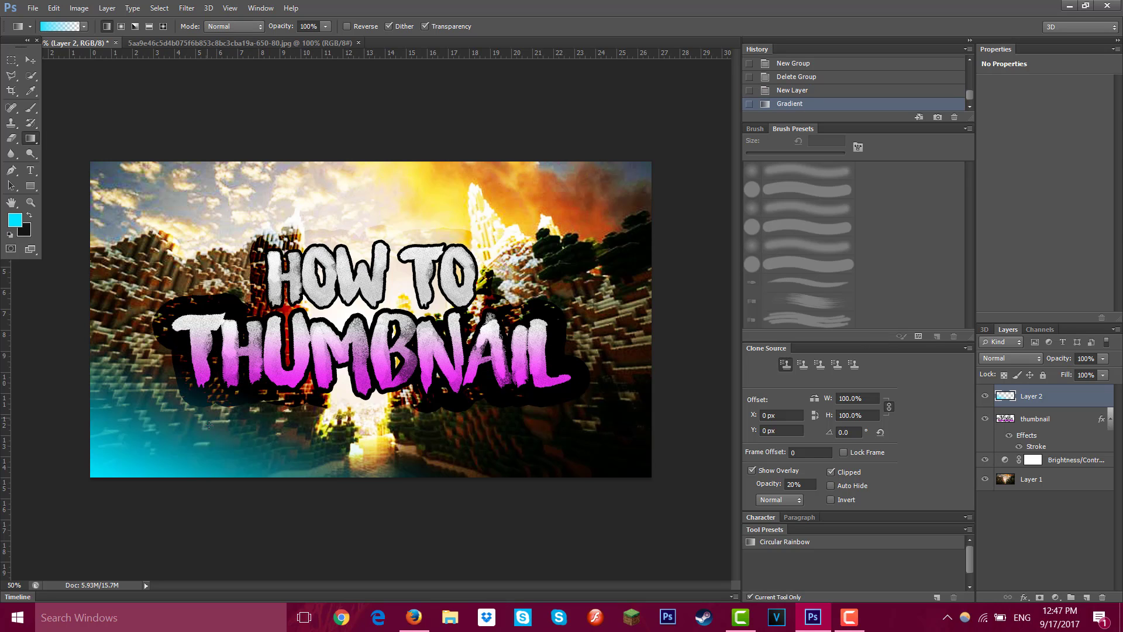
{"action": "left_click", "coordinate": [793, 91]}
- Draw a cyan-to-transparent gradient rising from the canvas's lower-left corner and place its layer directly below the text layer
{"action": "left_click_drag", "start_coordinate": [199, 496], "coordinate": [257, 319]}
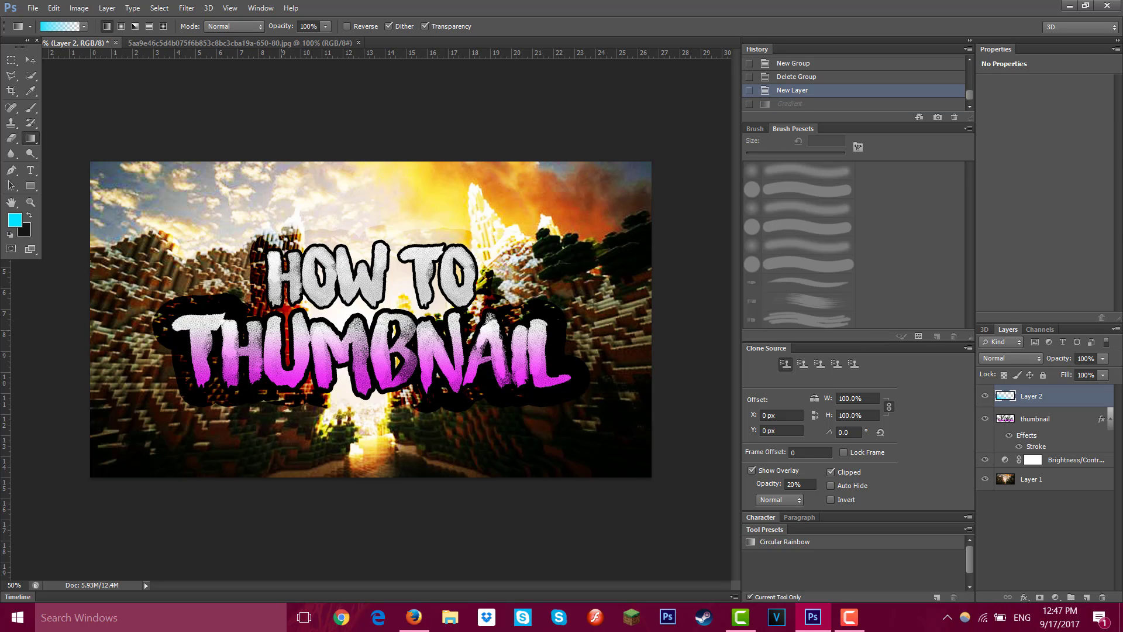
{"action": "left_click_drag", "start_coordinate": [1032, 404], "coordinate": [1028, 454]}
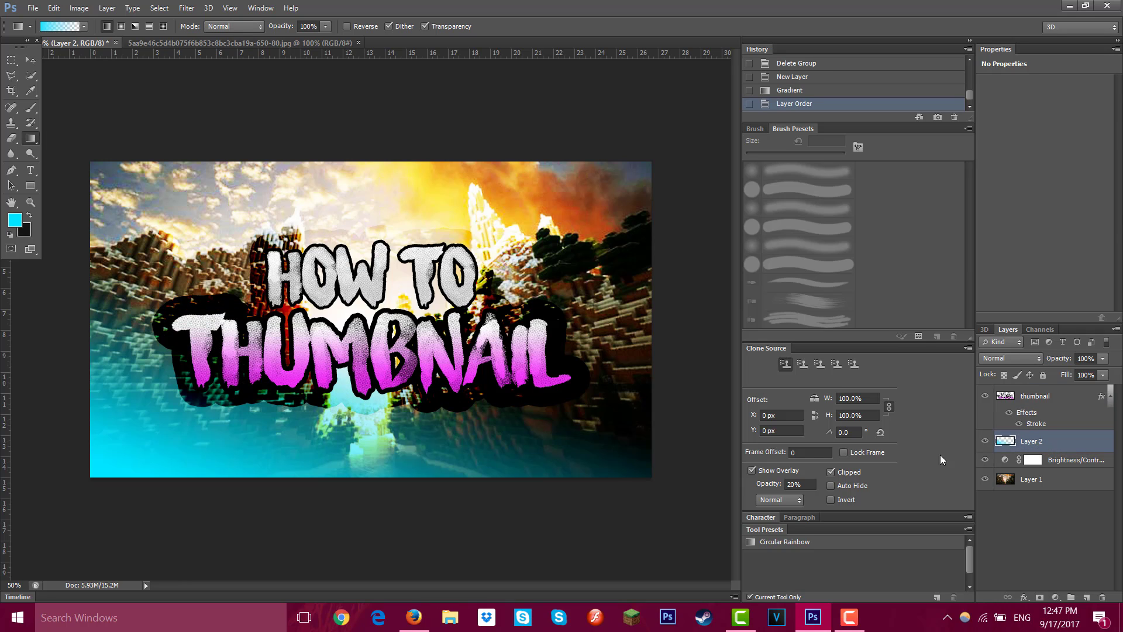
{"action": "left_click", "coordinate": [20, 223]}
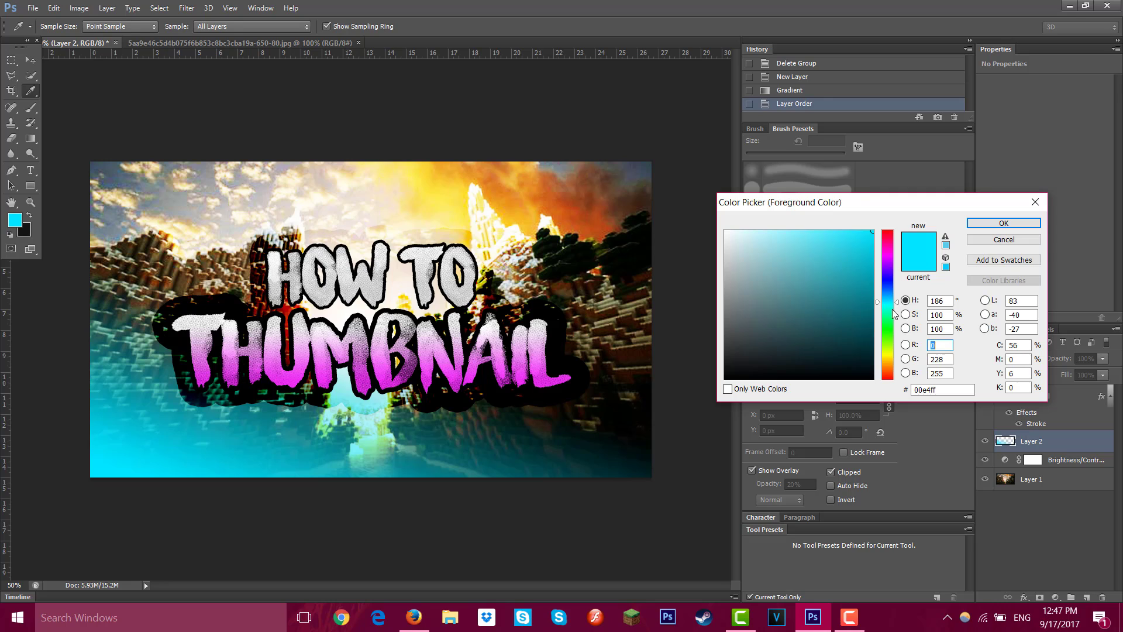
{"action": "left_click", "coordinate": [890, 351]}
{"action": "left_click_drag", "start_coordinate": [891, 355], "coordinate": [891, 361]}
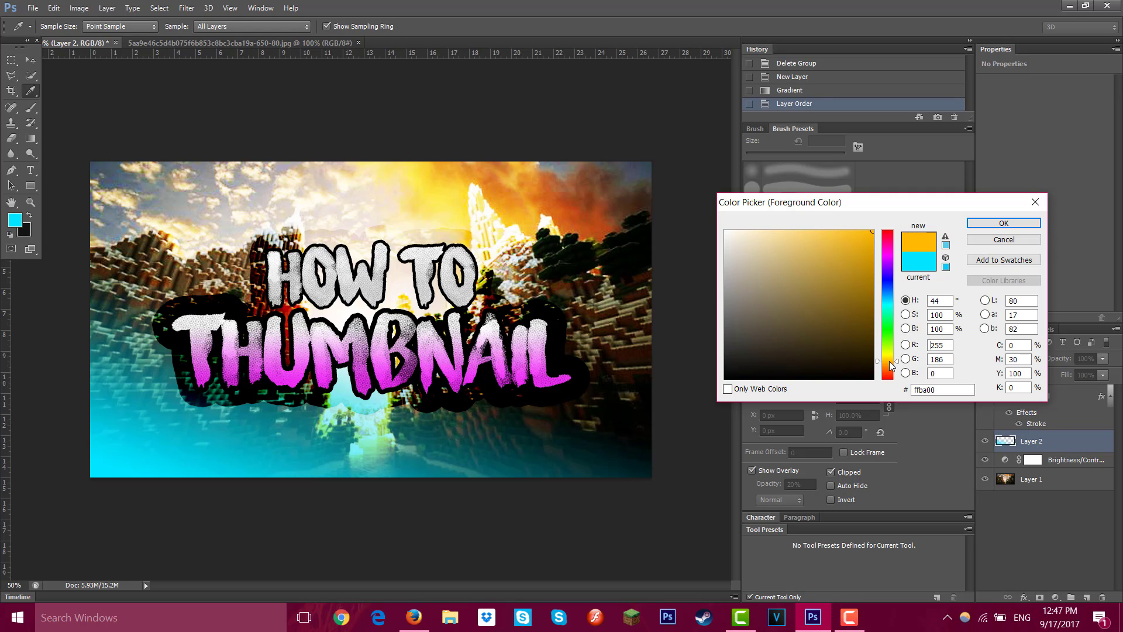
{"action": "left_click", "coordinate": [988, 224]}
{"action": "left_click_drag", "start_coordinate": [567, 125], "coordinate": [494, 267]}
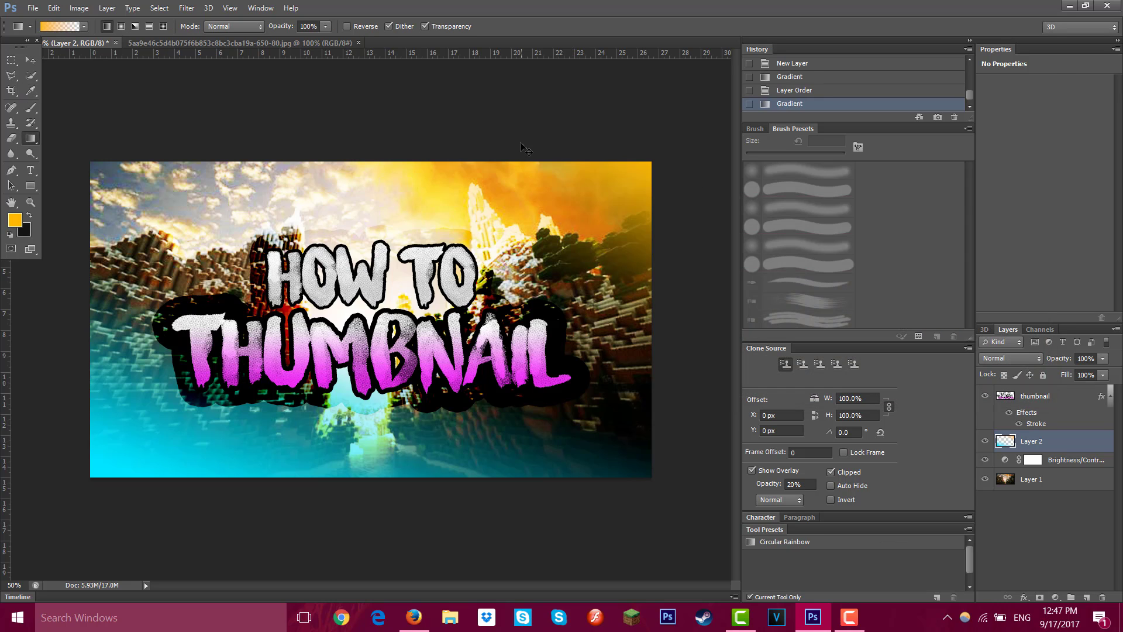
{"action": "key", "text": "ctrl+z"}
{"action": "left_click_drag", "start_coordinate": [519, 139], "coordinate": [480, 275]}
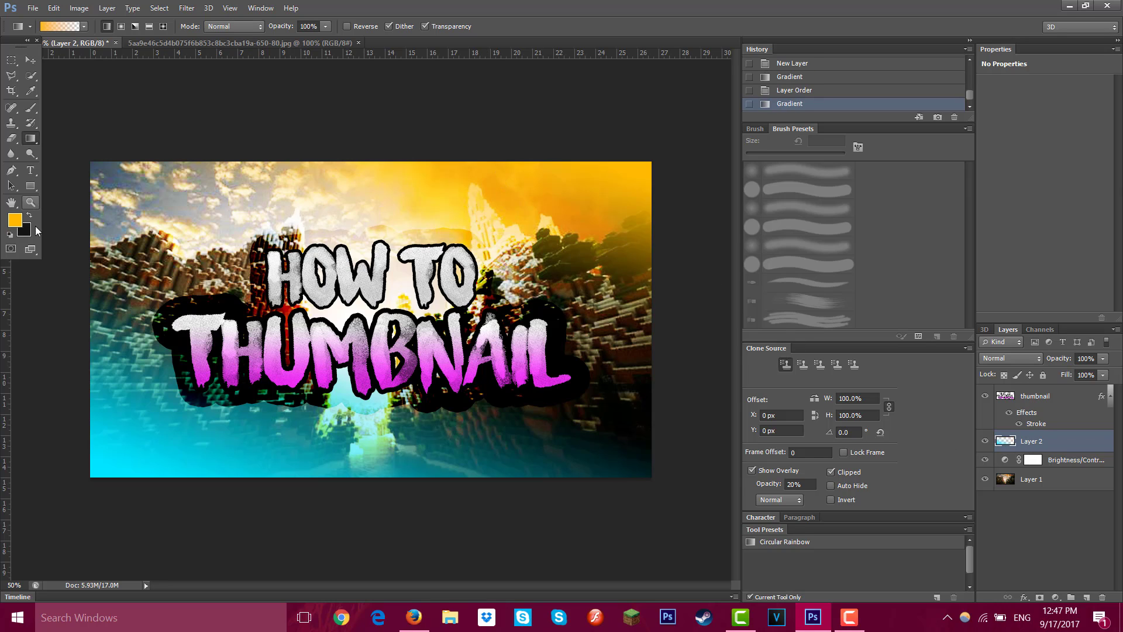
{"action": "key", "text": "ctrl+z"}
- Set the foreground color to orange (ff9600) and draw a gradient fading down from the canvas's upper-right corner
{"action": "left_click", "coordinate": [14, 219]}
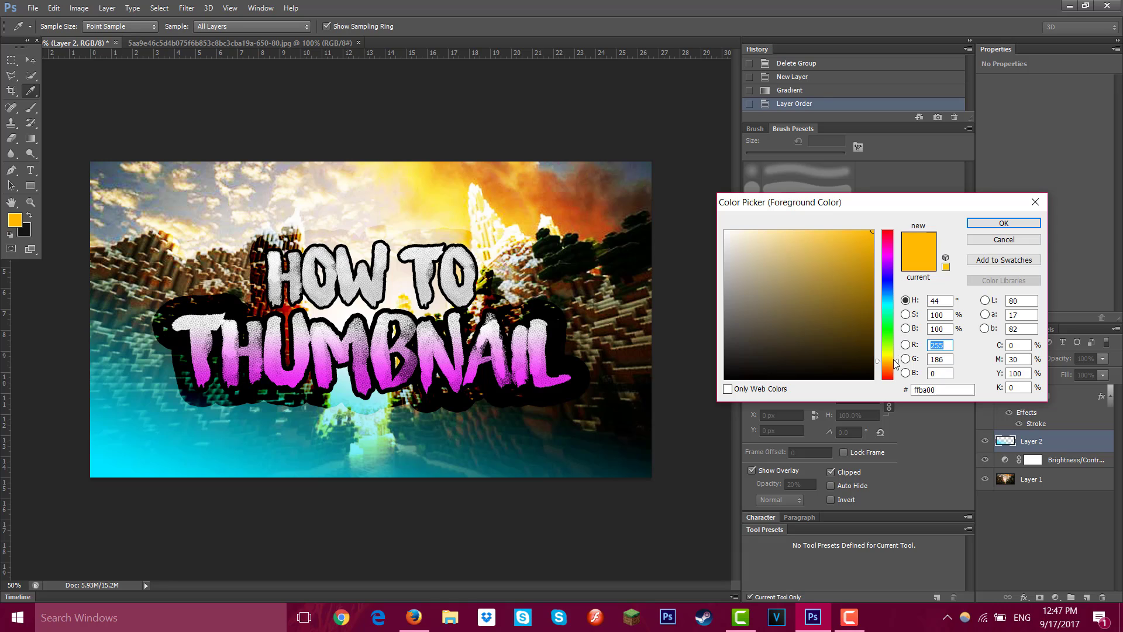
{"action": "left_click", "coordinate": [893, 366]}
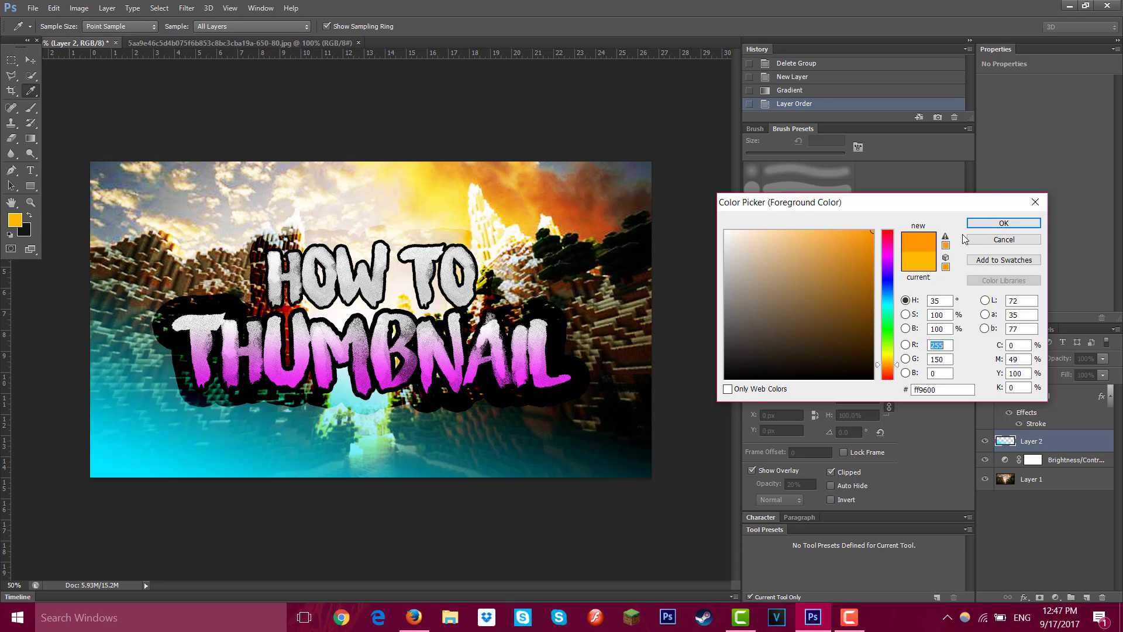
{"action": "left_click", "coordinate": [1004, 223]}
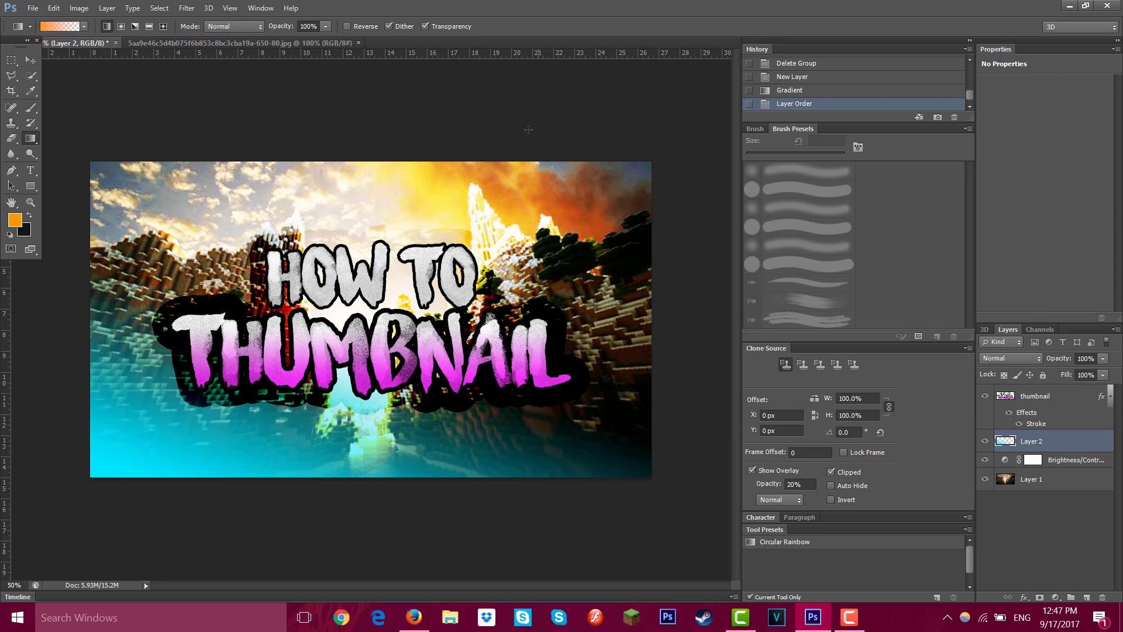
{"action": "left_click_drag", "start_coordinate": [547, 142], "coordinate": [508, 275]}
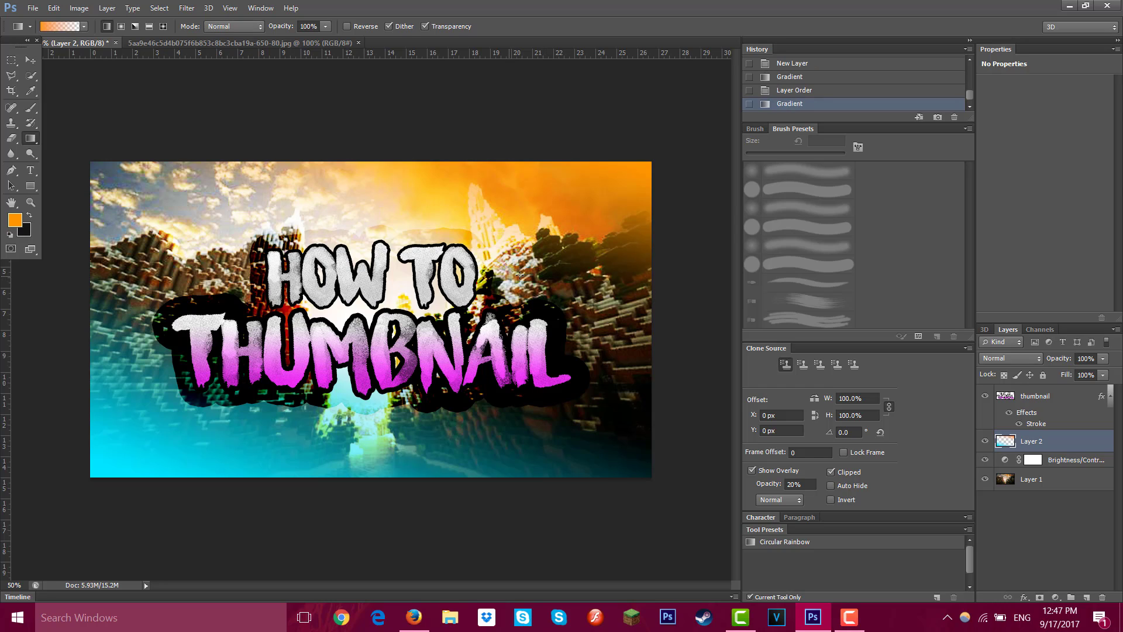
- Add a black (000000) outside Stroke of 3 px in Overlay blend mode to the gradient layer
{"action": "double_click", "coordinate": [1076, 450]}
{"action": "left_click", "coordinate": [748, 202]}
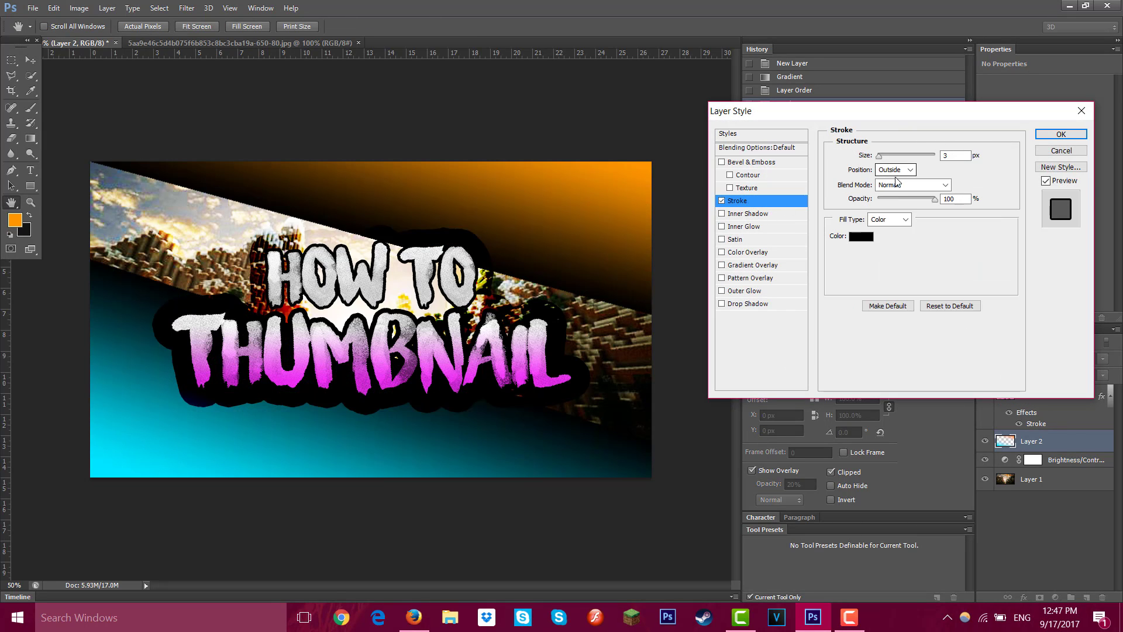
{"action": "left_click", "coordinate": [931, 185]}
{"action": "left_click", "coordinate": [904, 373]}
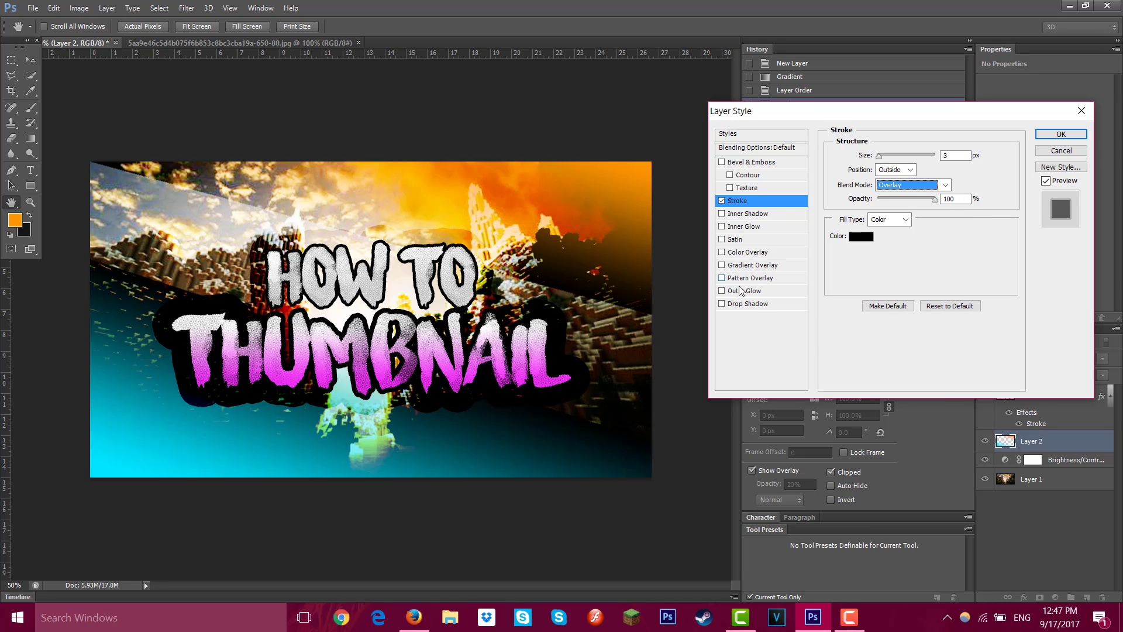
{"action": "left_click", "coordinate": [861, 236]}
{"action": "left_click_drag", "start_coordinate": [810, 291], "coordinate": [620, 152]}
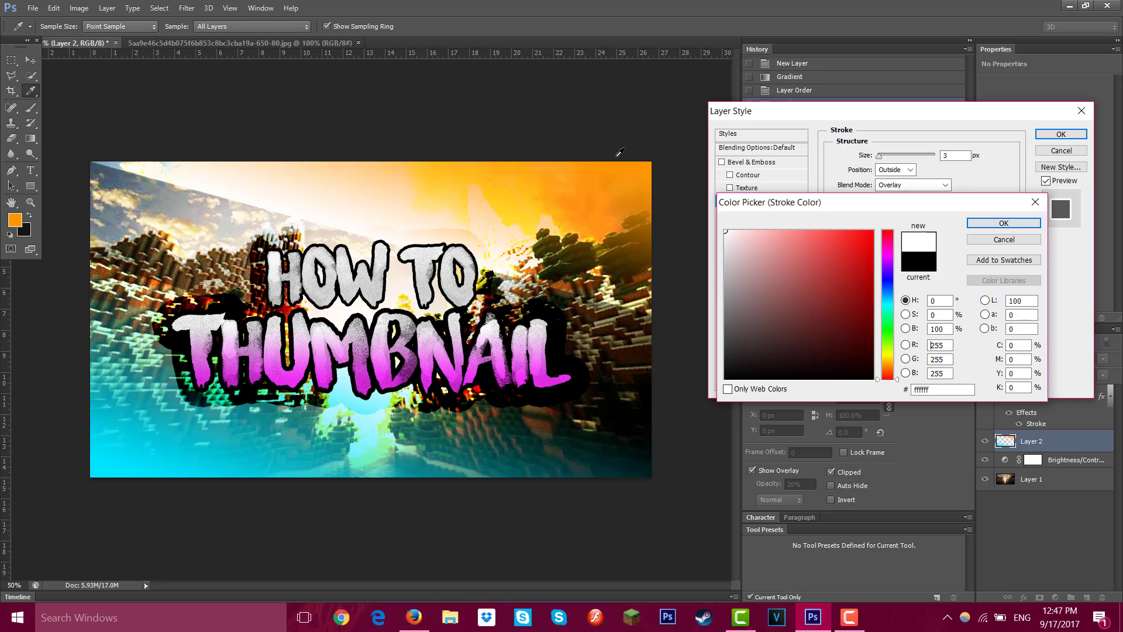
{"action": "left_click_drag", "start_coordinate": [792, 325], "coordinate": [873, 380]}
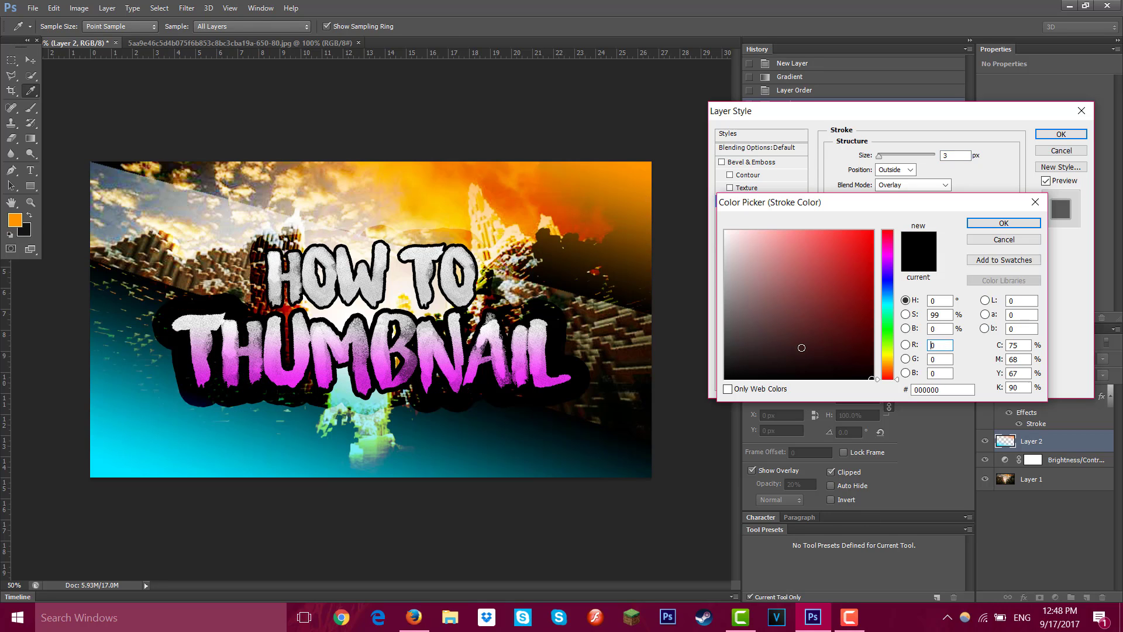
{"action": "left_click", "coordinate": [995, 224]}
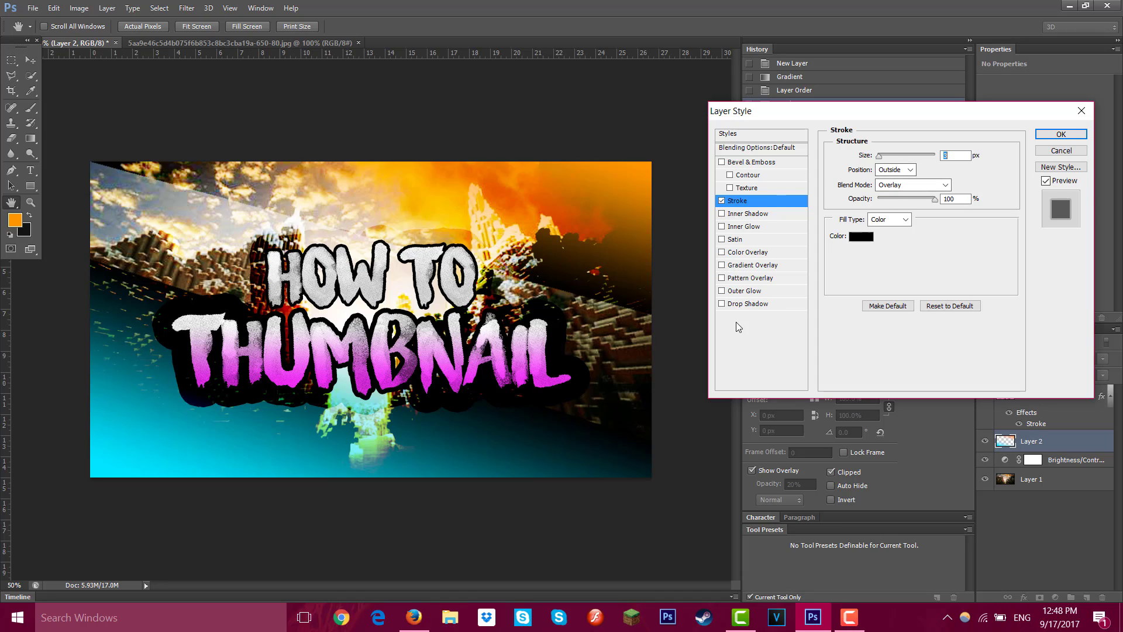
- Add a Drop Shadow to the gradient layer with 35% spread and 51 px size, and apply the layer style
{"action": "left_click", "coordinate": [746, 304]}
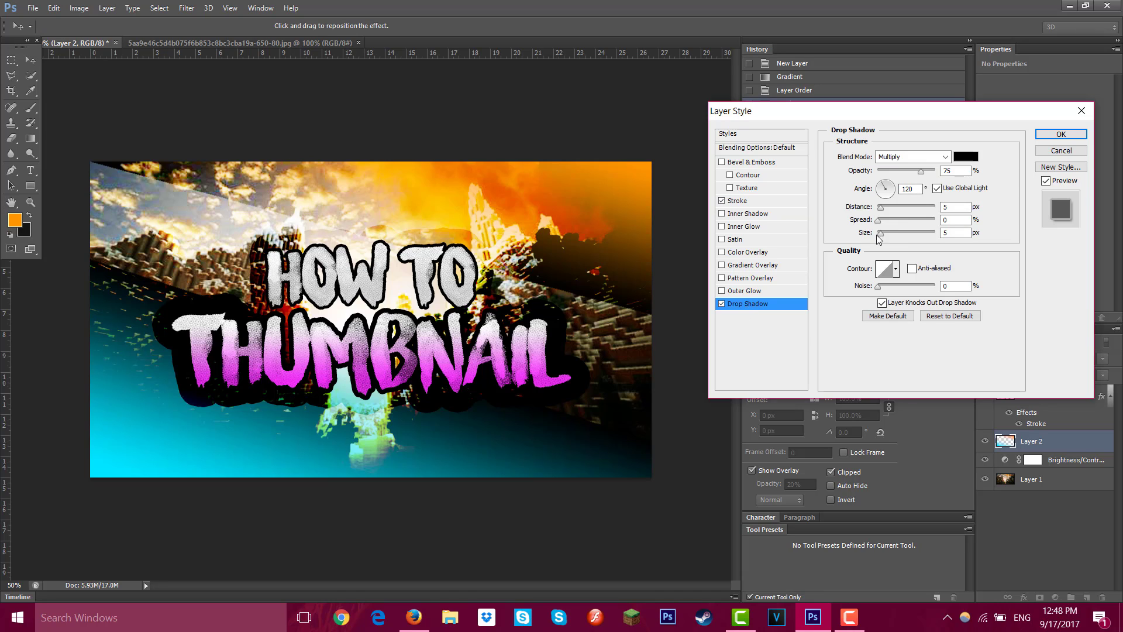
{"action": "left_click_drag", "start_coordinate": [877, 235], "coordinate": [897, 222]}
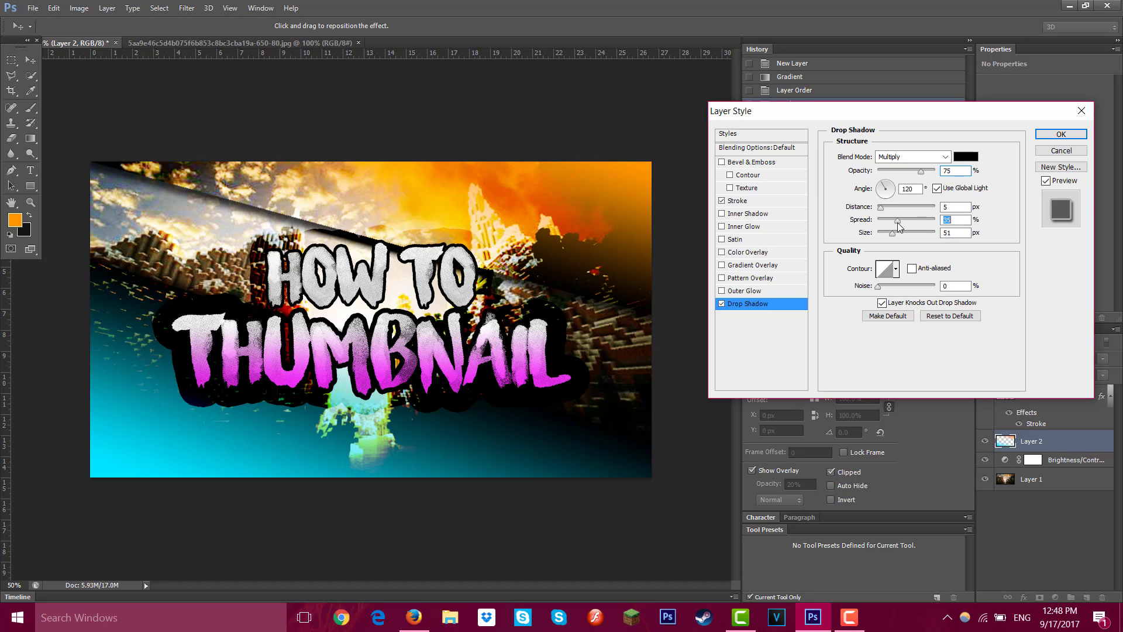
{"action": "left_click", "coordinate": [1060, 135]}
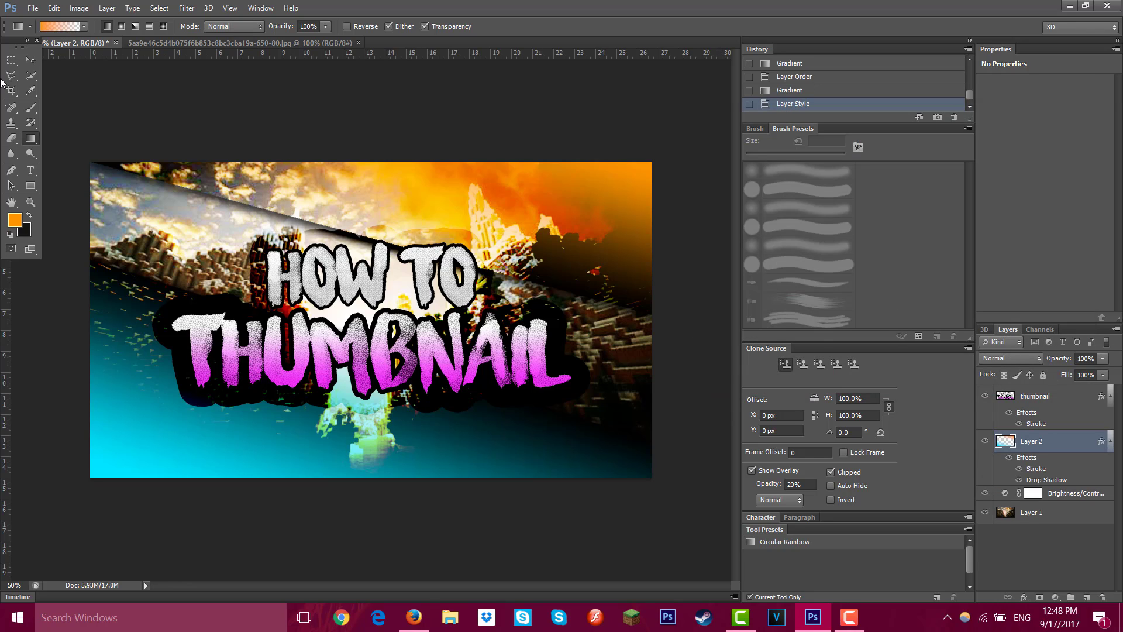
- Free-transform the gradient layer past the canvas edges, scaling it to about 147% width and 158% height
{"action": "left_click", "coordinate": [11, 59]}
{"action": "right_click", "coordinate": [343, 283]}
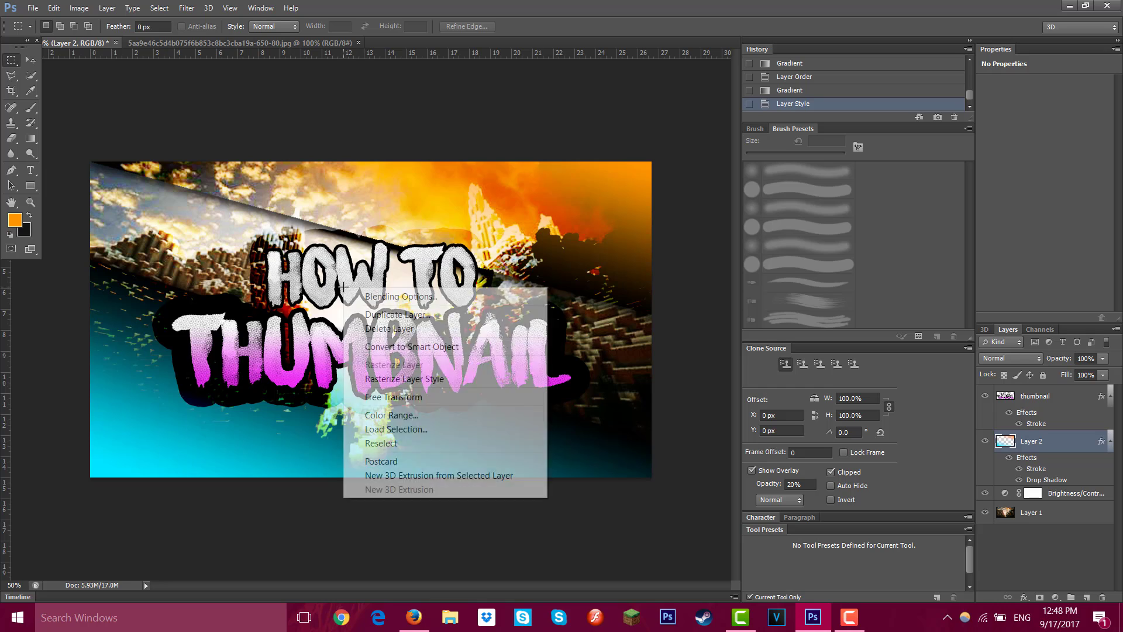
{"action": "left_click", "coordinate": [10, 59]}
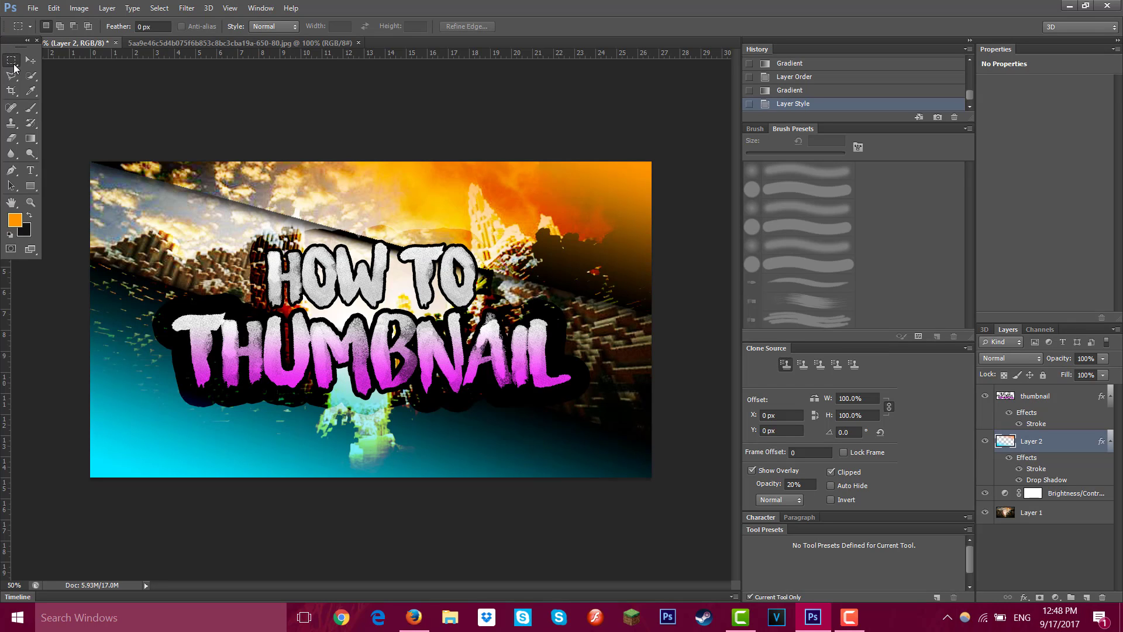
{"action": "right_click", "coordinate": [364, 301]}
{"action": "left_click", "coordinate": [408, 413]}
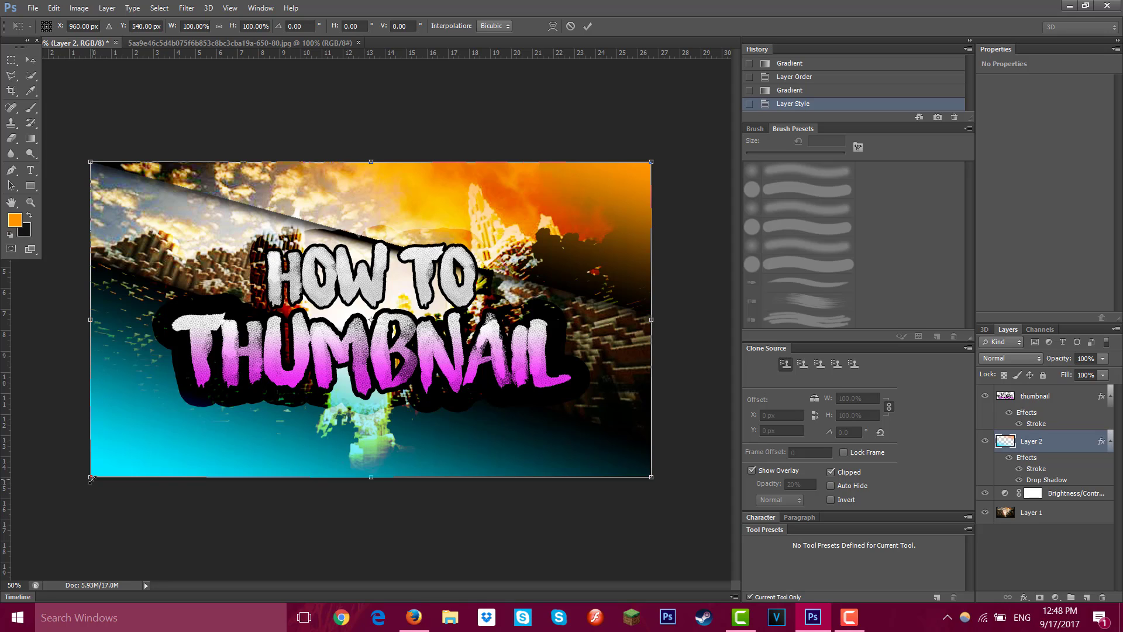
{"action": "left_click_drag", "start_coordinate": [80, 490], "coordinate": [50, 511]}
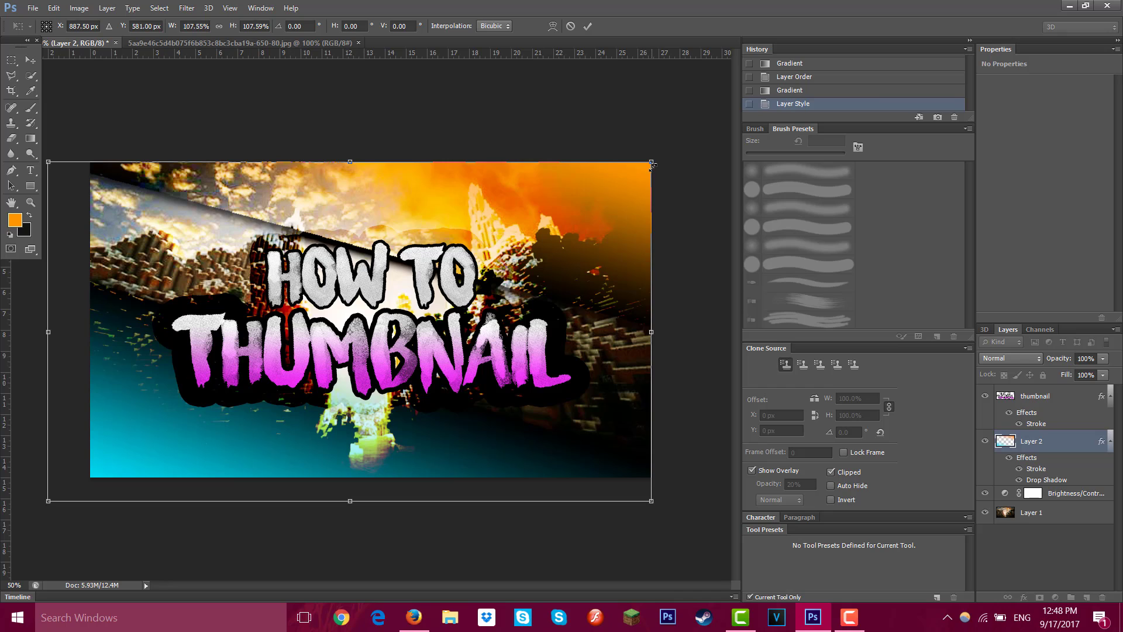
{"action": "left_click_drag", "start_coordinate": [653, 167], "coordinate": [686, 125]}
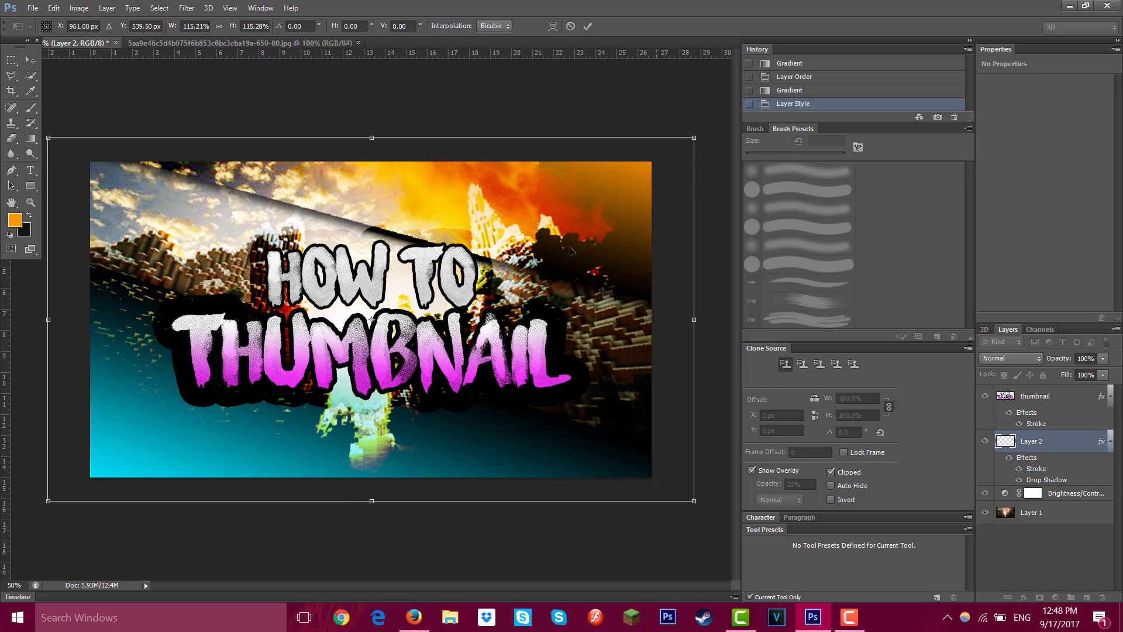
{"action": "left_click_drag", "start_coordinate": [332, 398], "coordinate": [103, 559]}
{"action": "left_click_drag", "start_coordinate": [512, 274], "coordinate": [644, 157]}
{"action": "left_click_drag", "start_coordinate": [560, 353], "coordinate": [617, 304]}
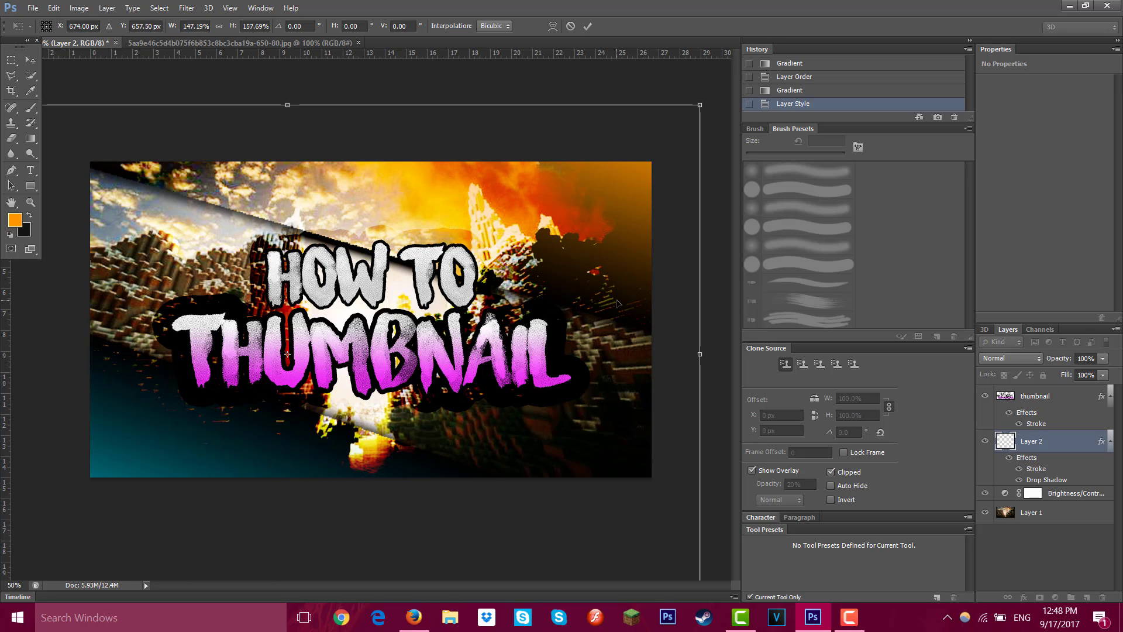
{"action": "left_click", "coordinate": [588, 26]}
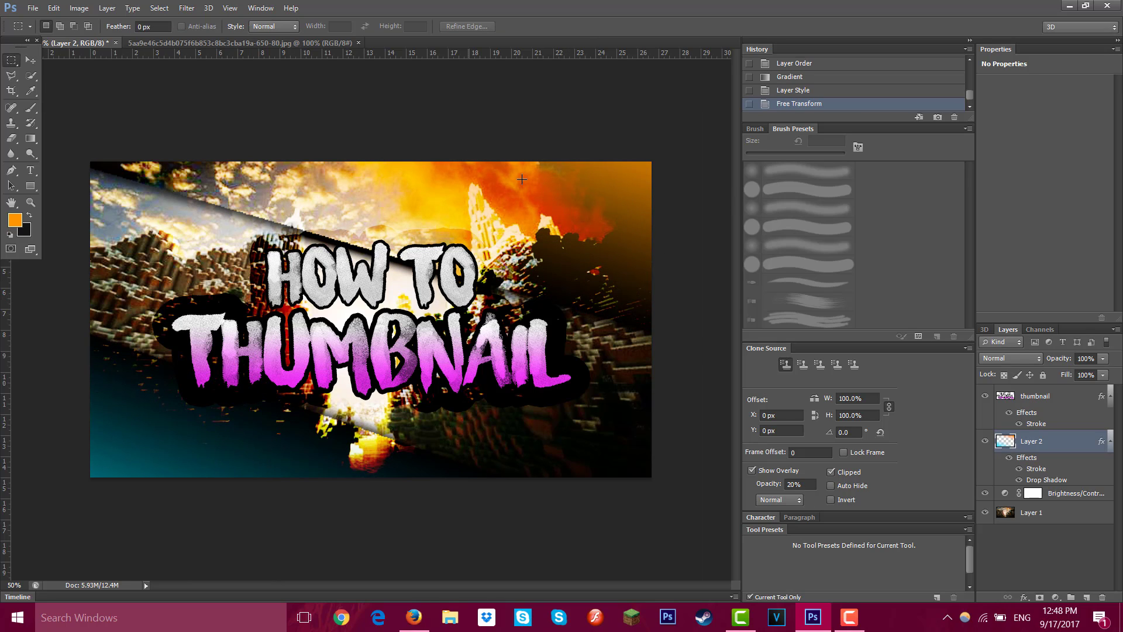
- Change the text layer's Stroke color to dark gray (3a3a3a)
{"action": "double_click", "coordinate": [1076, 400]}
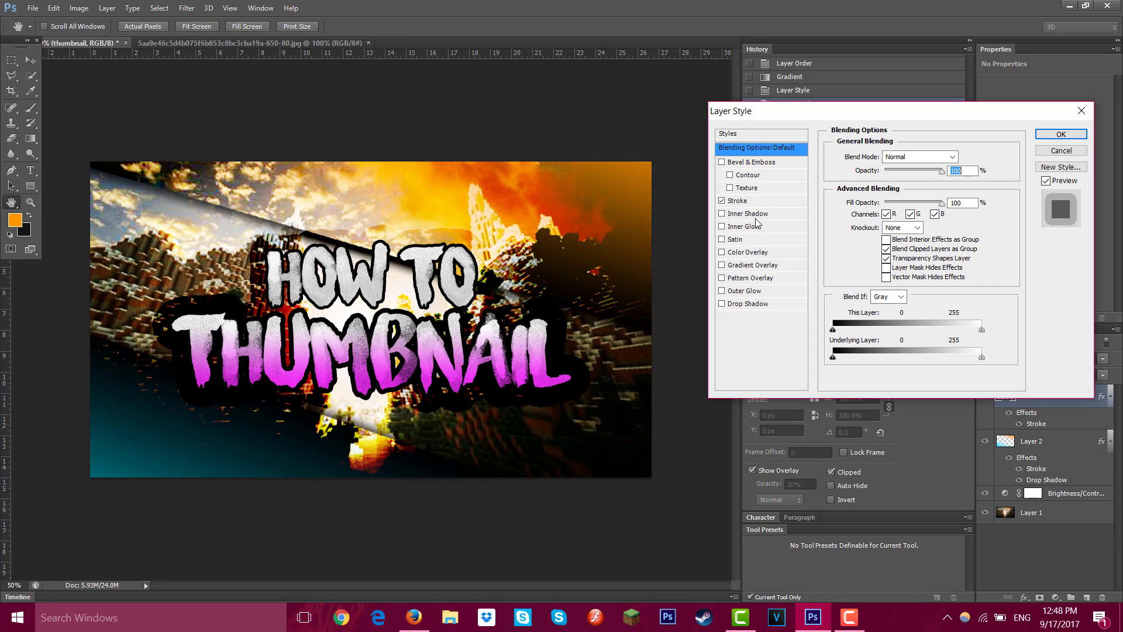
{"action": "left_click", "coordinate": [747, 202]}
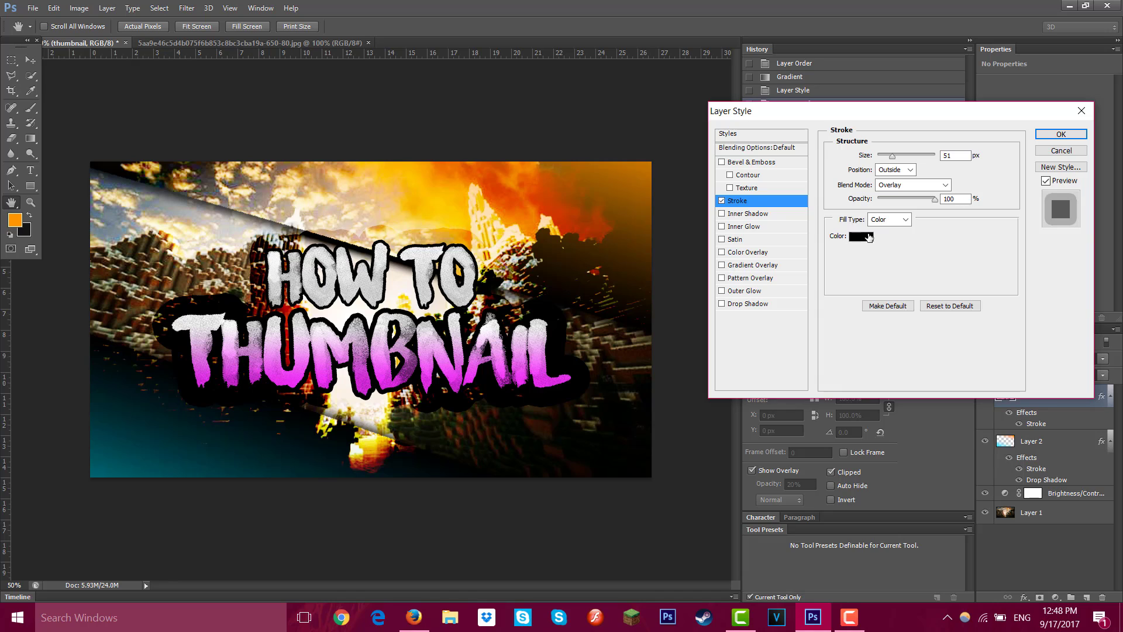
{"action": "left_click", "coordinate": [861, 236]}
{"action": "mouse_move", "coordinate": [838, 302]}
{"action": "left_mouse_down"}
{"action": "mouse_move", "coordinate": [860, 275]}
{"action": "mouse_move", "coordinate": [847, 279]}
{"action": "mouse_move", "coordinate": [759, 186]}
{"action": "mouse_move", "coordinate": [839, 197]}
{"action": "mouse_move", "coordinate": [835, 279]}
{"action": "mouse_move", "coordinate": [790, 351]}
{"action": "mouse_move", "coordinate": [774, 331]}
{"action": "mouse_move", "coordinate": [661, 291]}
{"action": "left_mouse_up"}
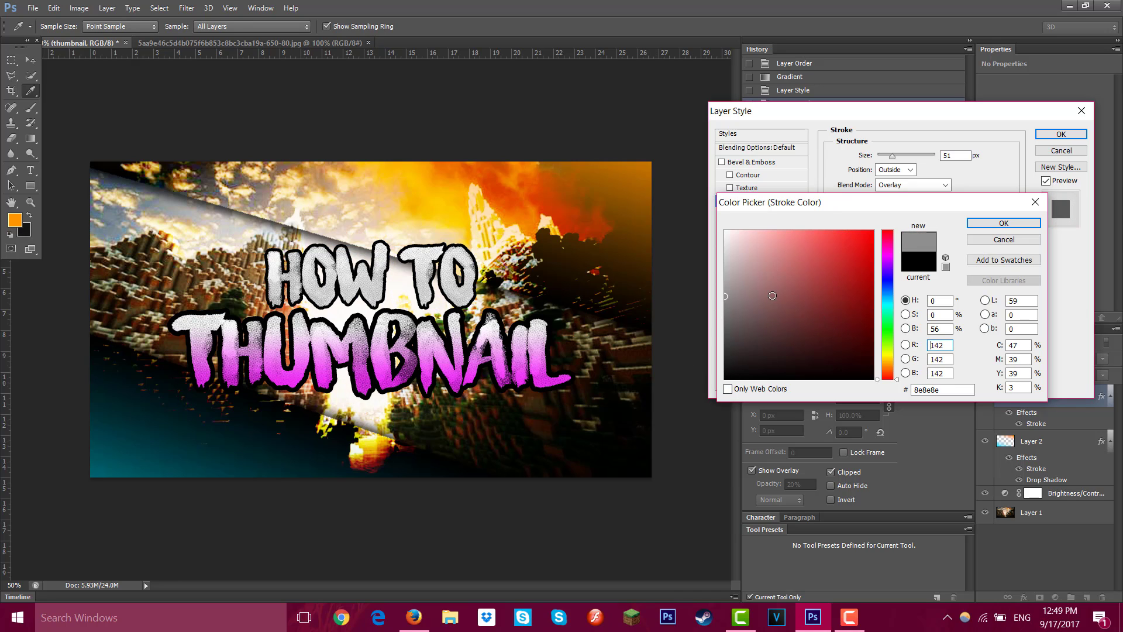
{"action": "left_click_drag", "start_coordinate": [794, 297], "coordinate": [721, 346]}
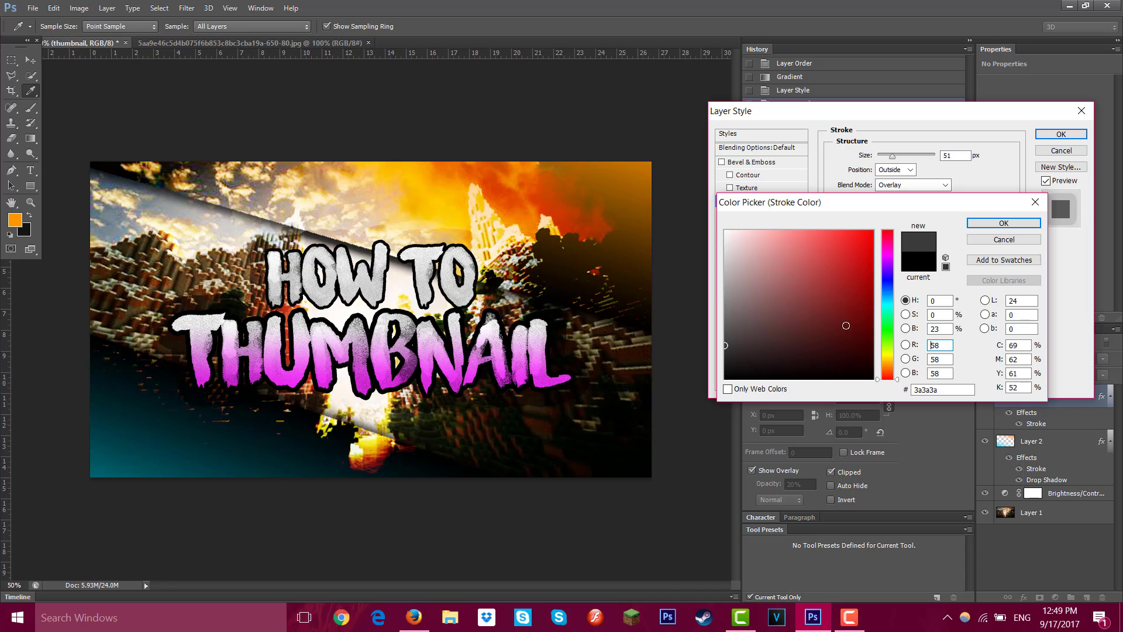
{"action": "left_click", "coordinate": [1004, 223]}
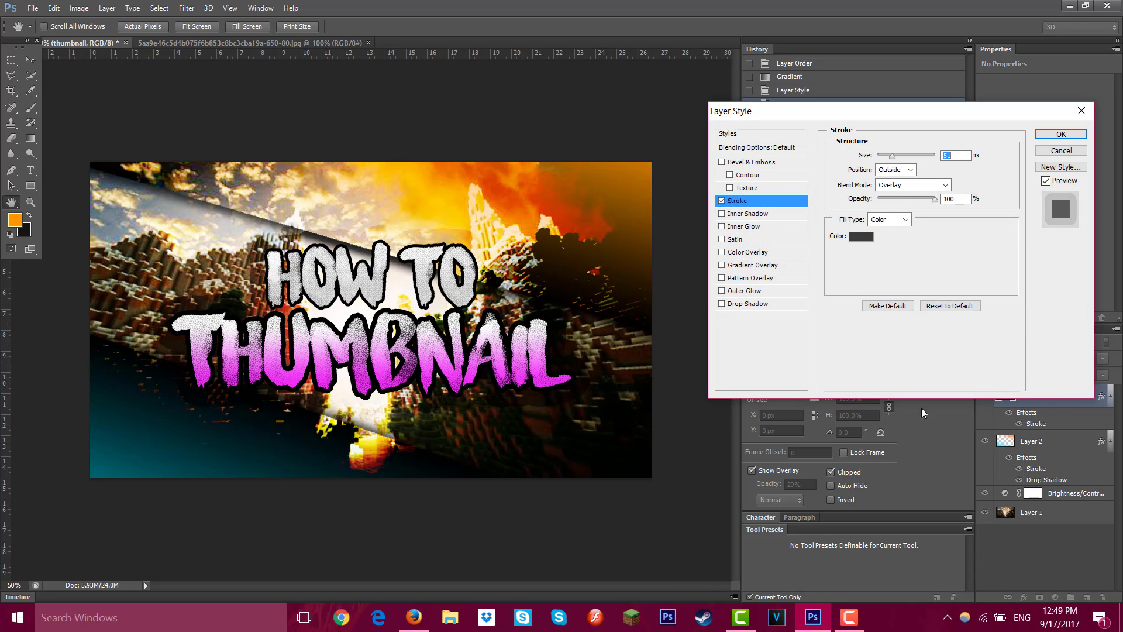
- Add a Drop Shadow to the text layer with 100% opacity, 70% spread and about 106 px size, and apply the layer style
{"action": "left_click", "coordinate": [747, 302]}
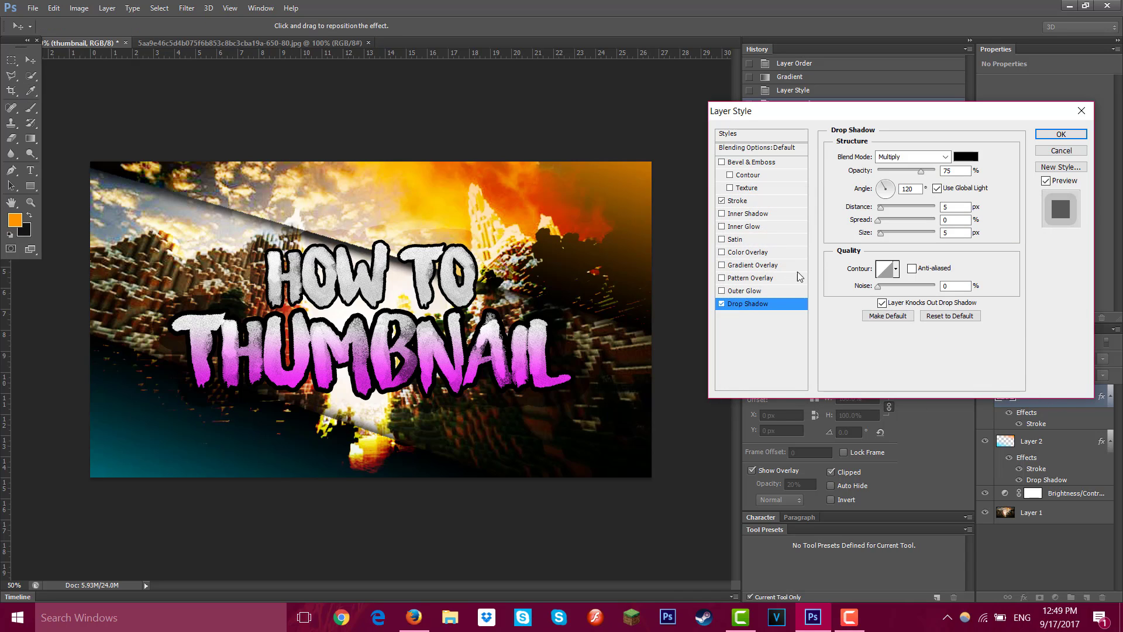
{"action": "left_click_drag", "start_coordinate": [879, 233], "coordinate": [915, 220]}
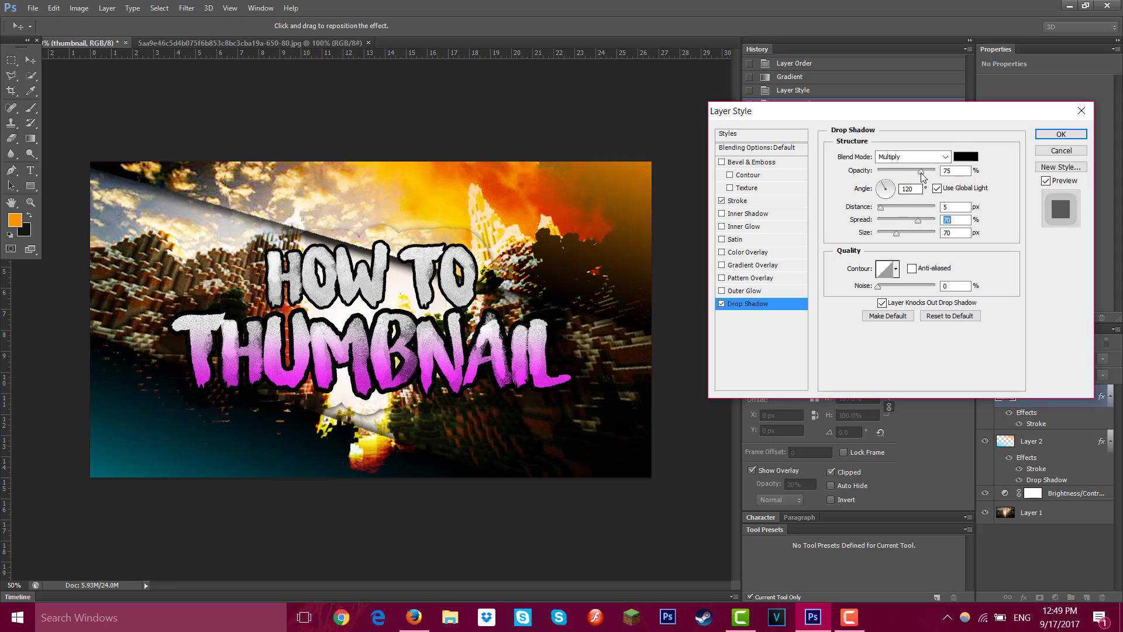
{"action": "left_click_drag", "start_coordinate": [921, 172], "coordinate": [1037, 141]}
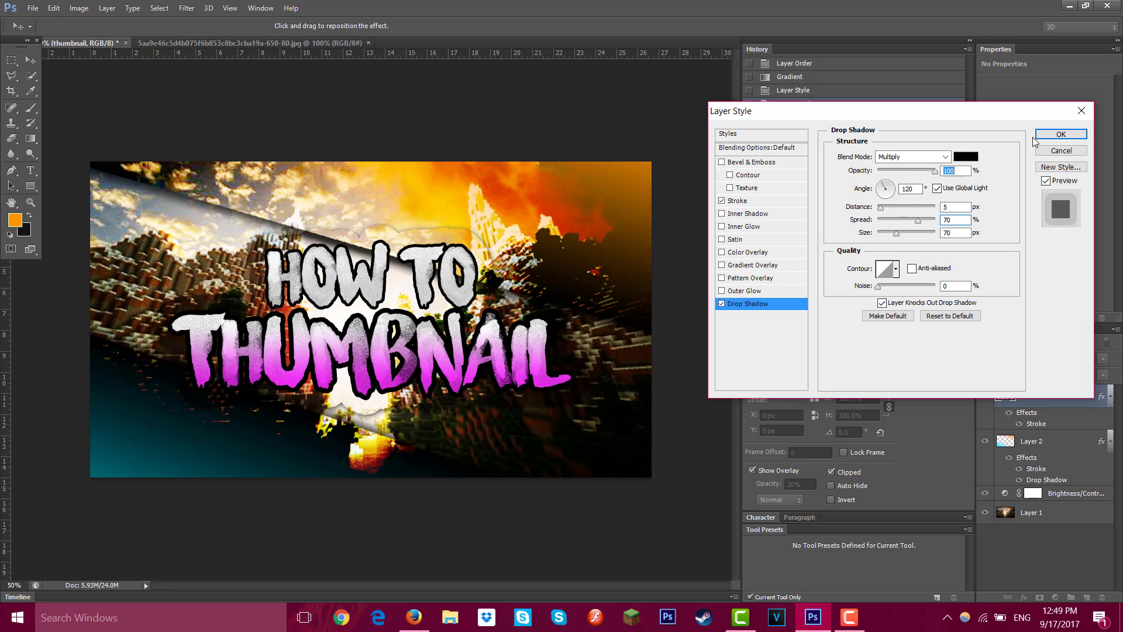
{"action": "left_click", "coordinate": [912, 233]}
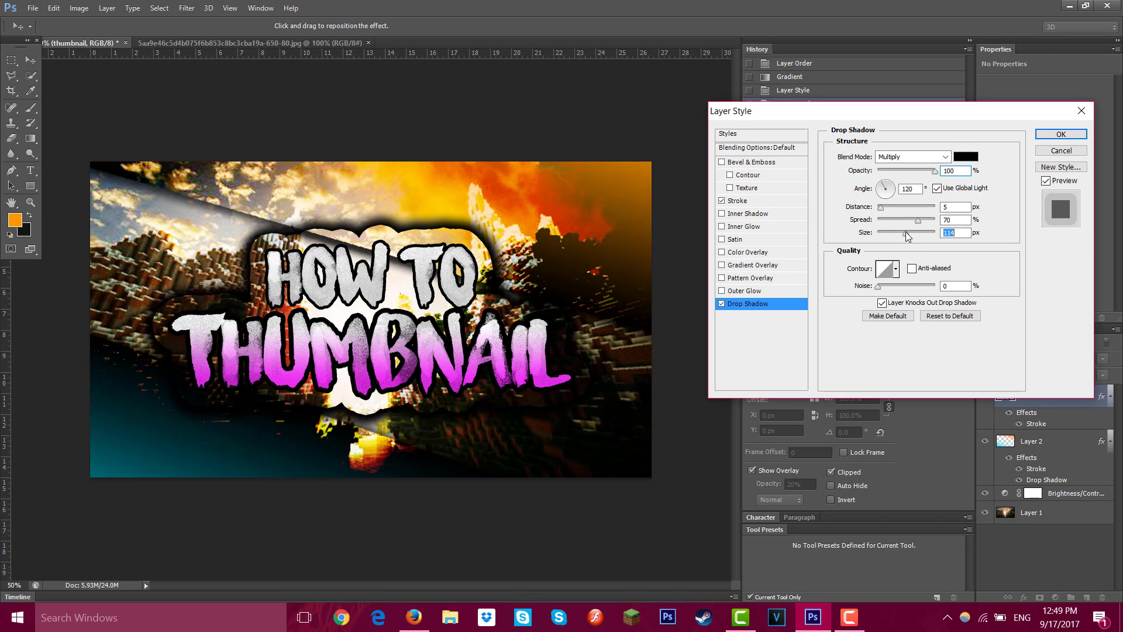
{"action": "left_click_drag", "start_coordinate": [904, 232], "coordinate": [904, 235]}
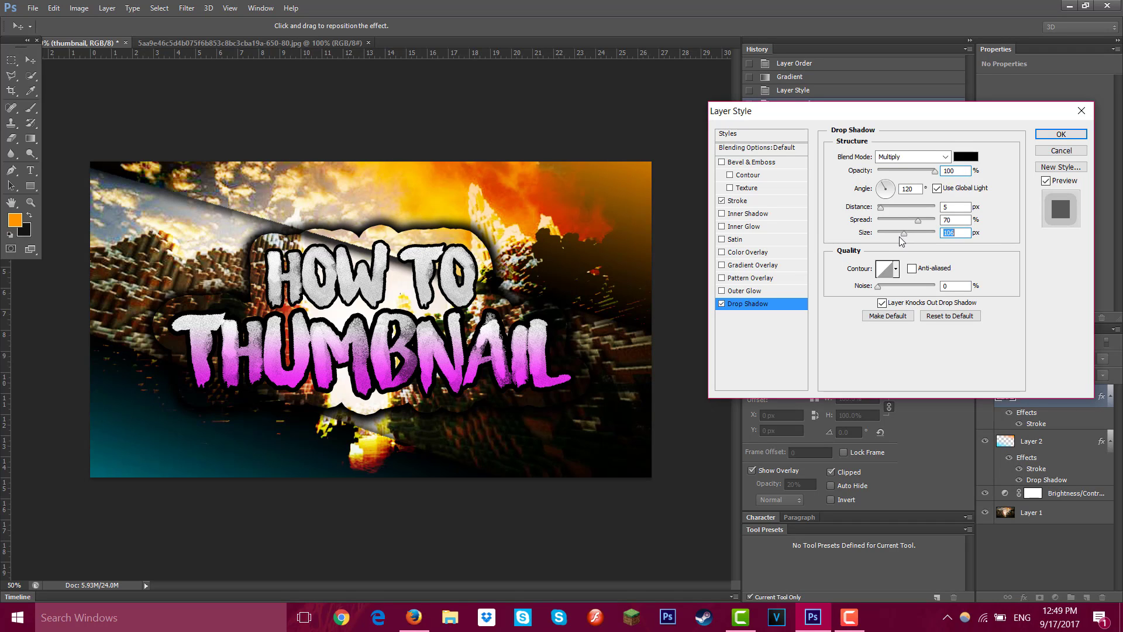
{"action": "left_click", "coordinate": [1044, 135]}
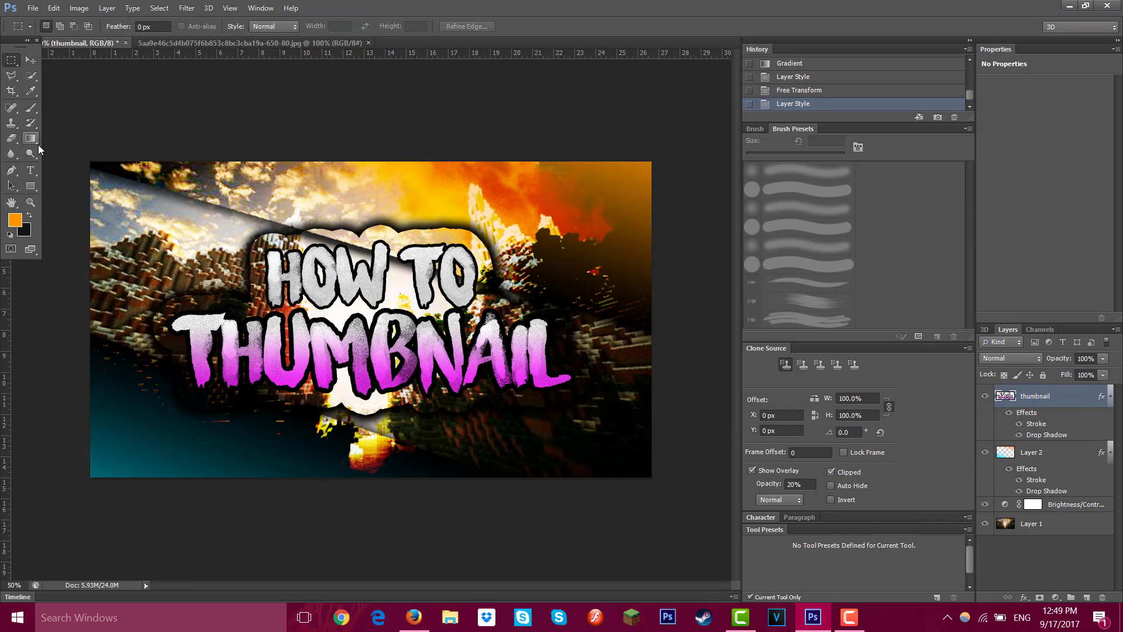
- Brighten the text layer with the Dodge tool, using a 1289 px brush on Midtones at 88% exposure
{"action": "left_click", "coordinate": [29, 158]}
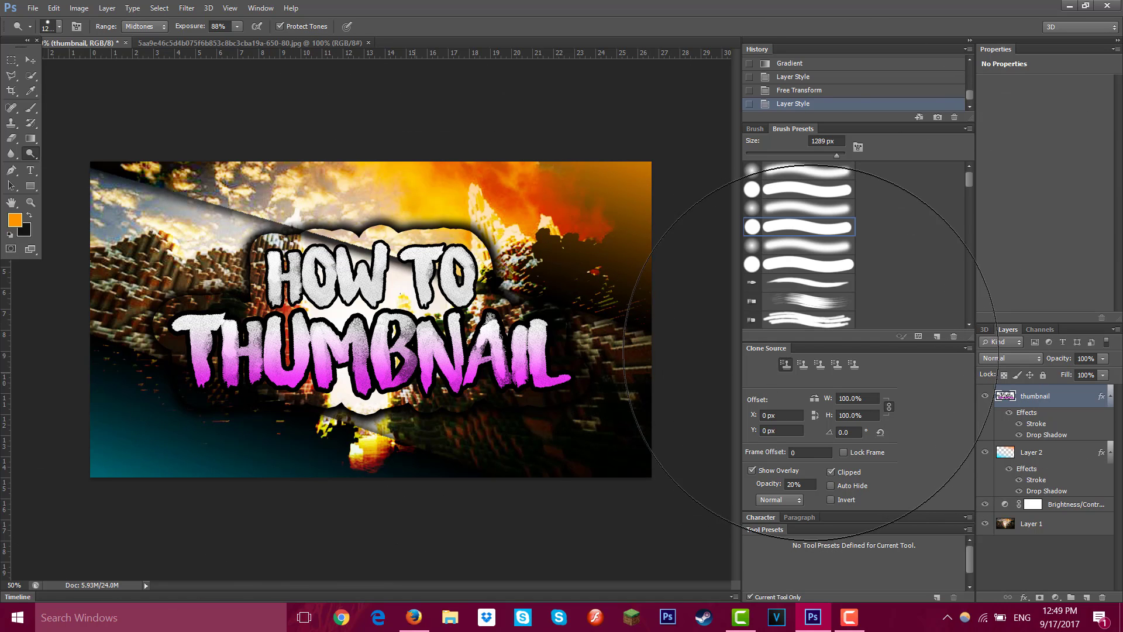
{"action": "key", "text": "ctrl+z"}
{"action": "key", "text": "ctrl+z"}
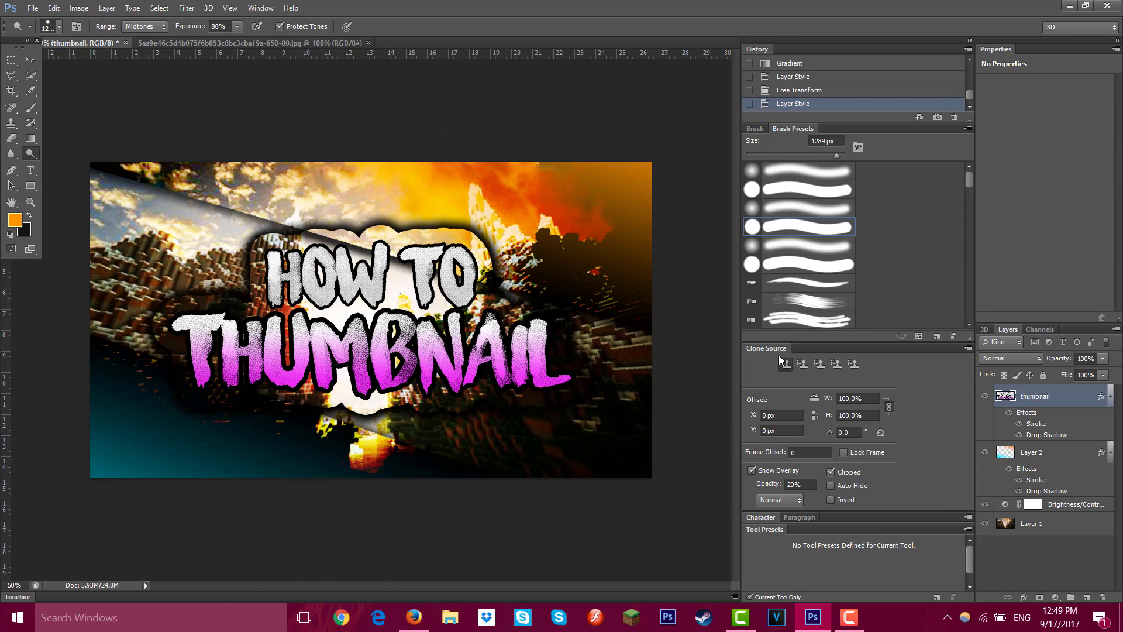
{"action": "key", "text": "ctrl+z"}
{"action": "mouse_move", "coordinate": [361, 338]}
{"action": "left_mouse_down"}
{"action": "mouse_move", "coordinate": [681, 265]}
{"action": "mouse_move", "coordinate": [816, 377]}
{"action": "left_mouse_up"}
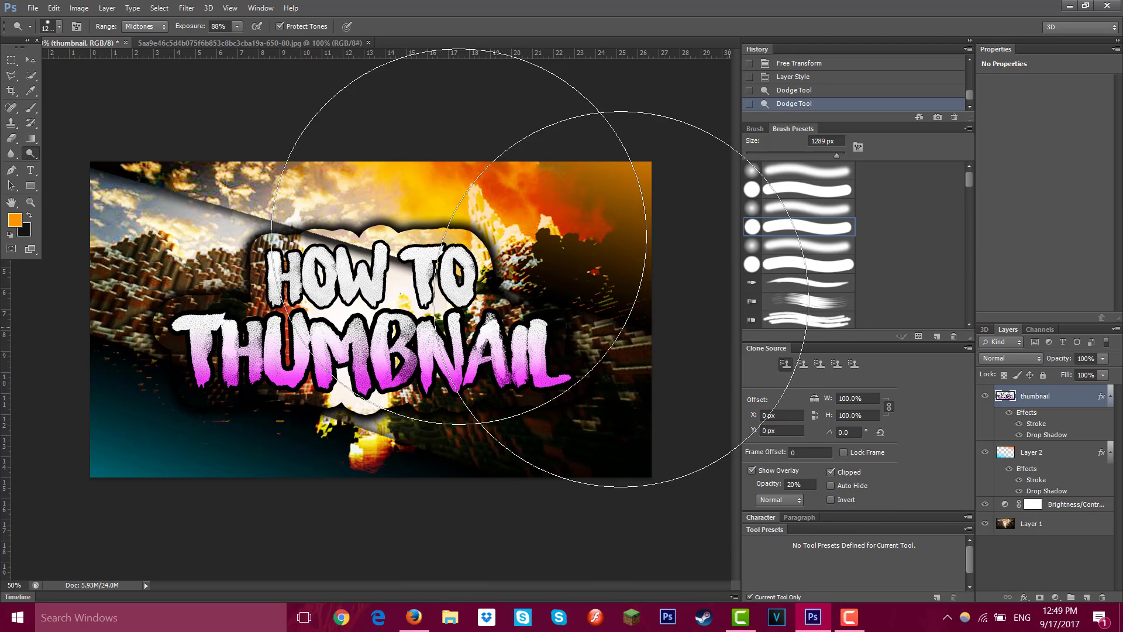
- Activate the Rectangle tool for drawing orange shape layers
{"action": "left_click", "coordinate": [32, 186]}
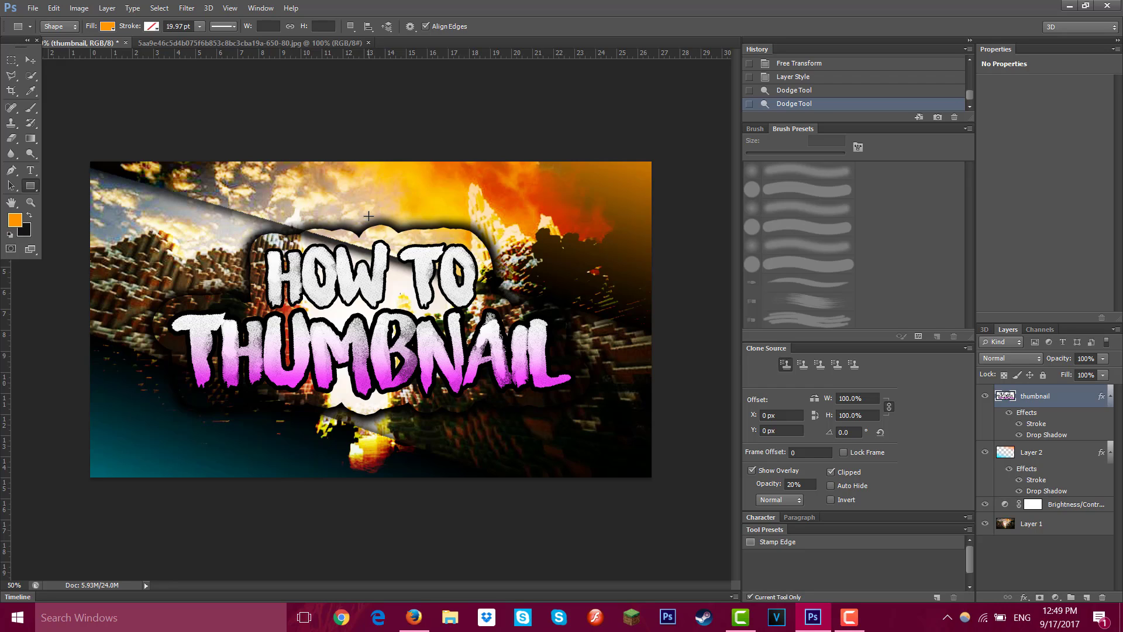
{"action": "left_click", "coordinate": [107, 27]}
{"action": "left_click", "coordinate": [178, 99]}
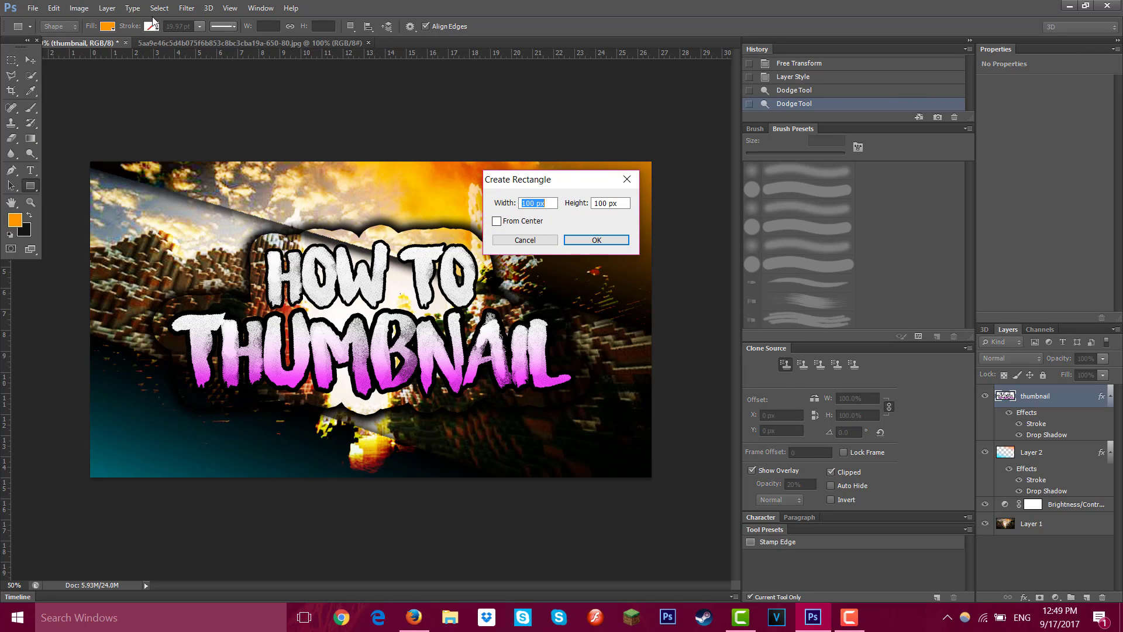
{"action": "left_click", "coordinate": [628, 176]}
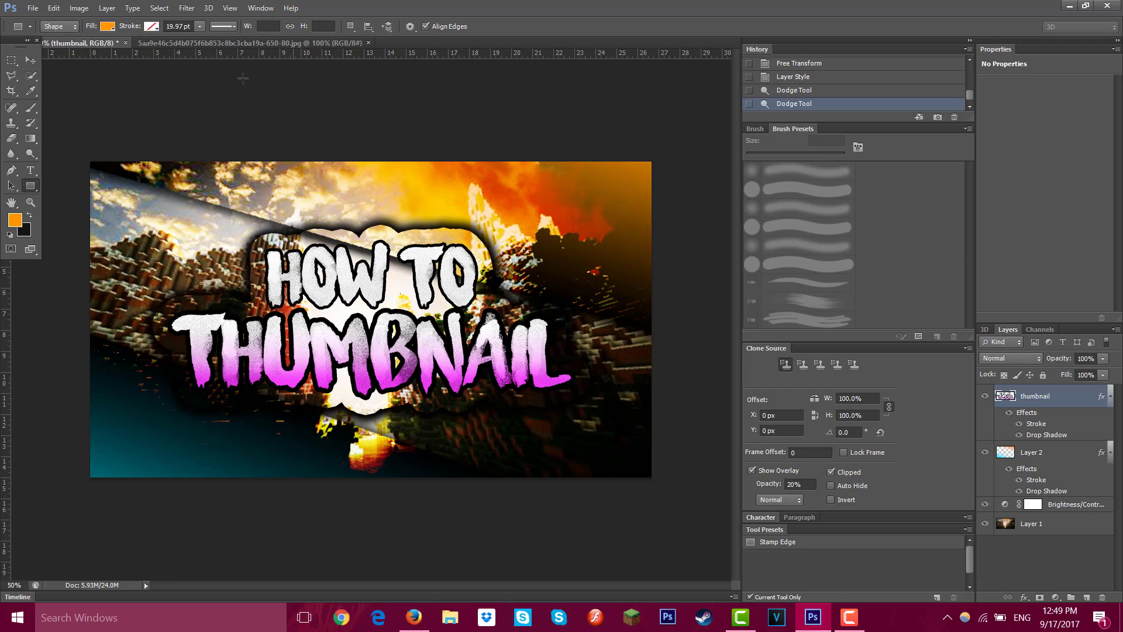
{"action": "left_click", "coordinate": [152, 25]}
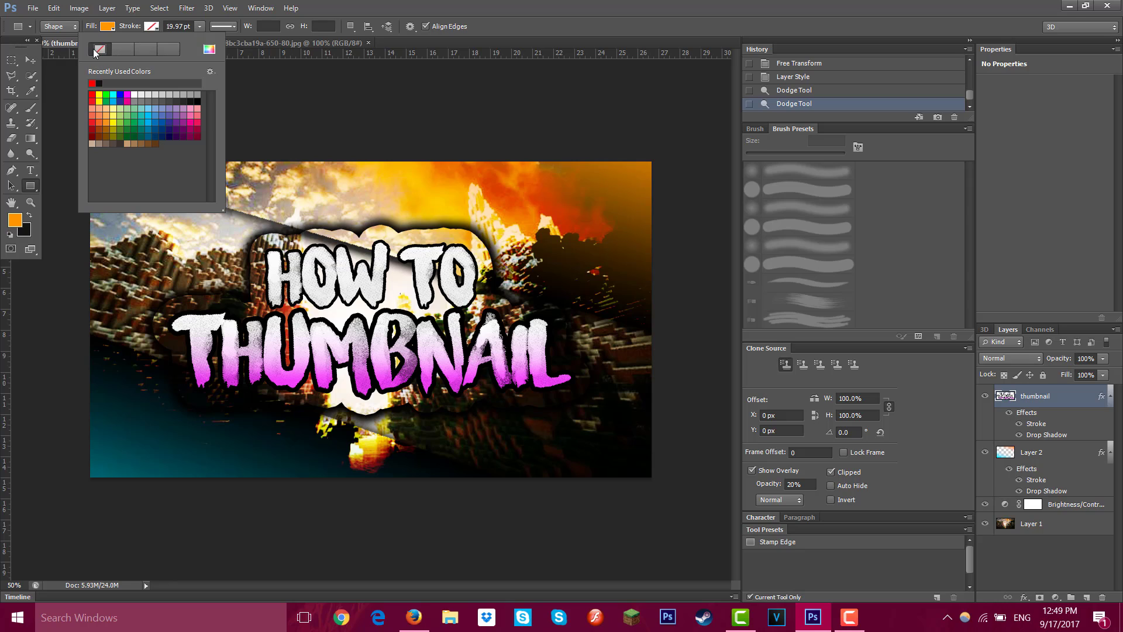
{"action": "left_click", "coordinate": [474, 178]}
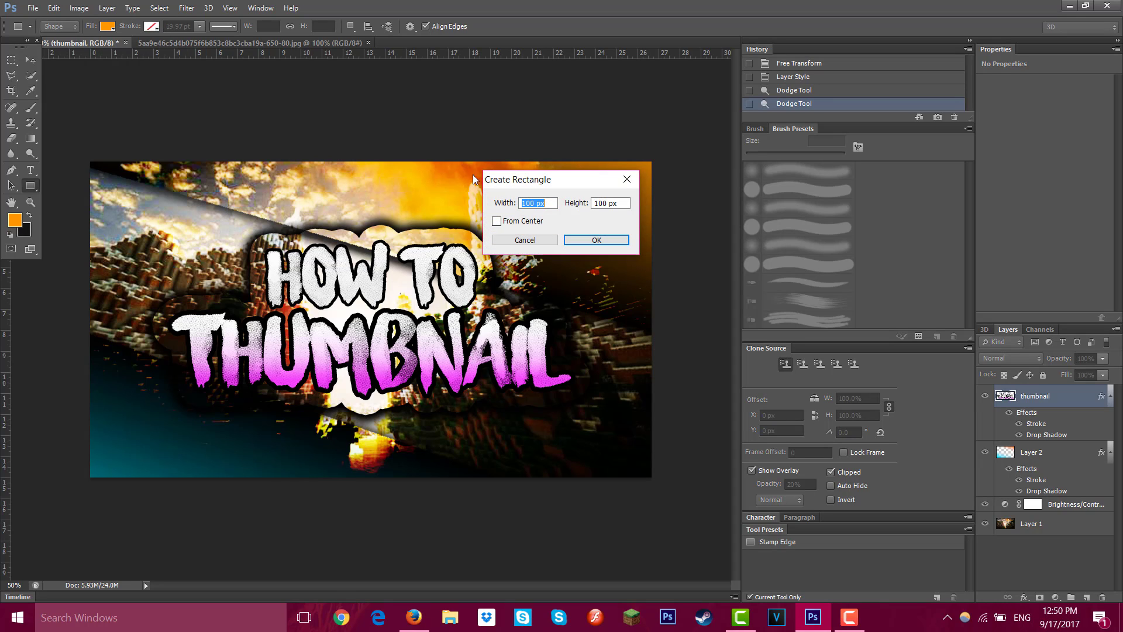
{"action": "left_click", "coordinate": [627, 179]}
{"action": "left_click_drag", "start_coordinate": [61, 124], "coordinate": [748, 183]}
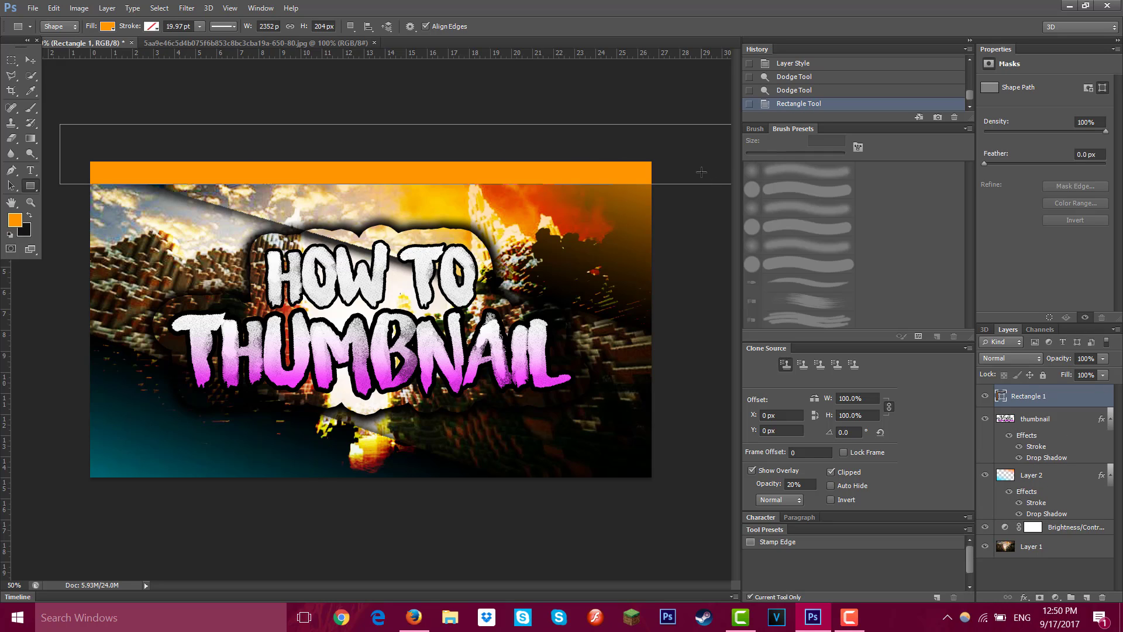
{"action": "key", "text": "ctrl+z"}
- Draw four orange rectangles overlapping the canvas's upper, right, lower and left edges to form a frame around the thumbnail
{"action": "left_click_drag", "start_coordinate": [63, 120], "coordinate": [730, 184]}
{"action": "left_click_drag", "start_coordinate": [729, 183], "coordinate": [731, 180]}
{"action": "left_click_drag", "start_coordinate": [710, 80], "coordinate": [632, 498]}
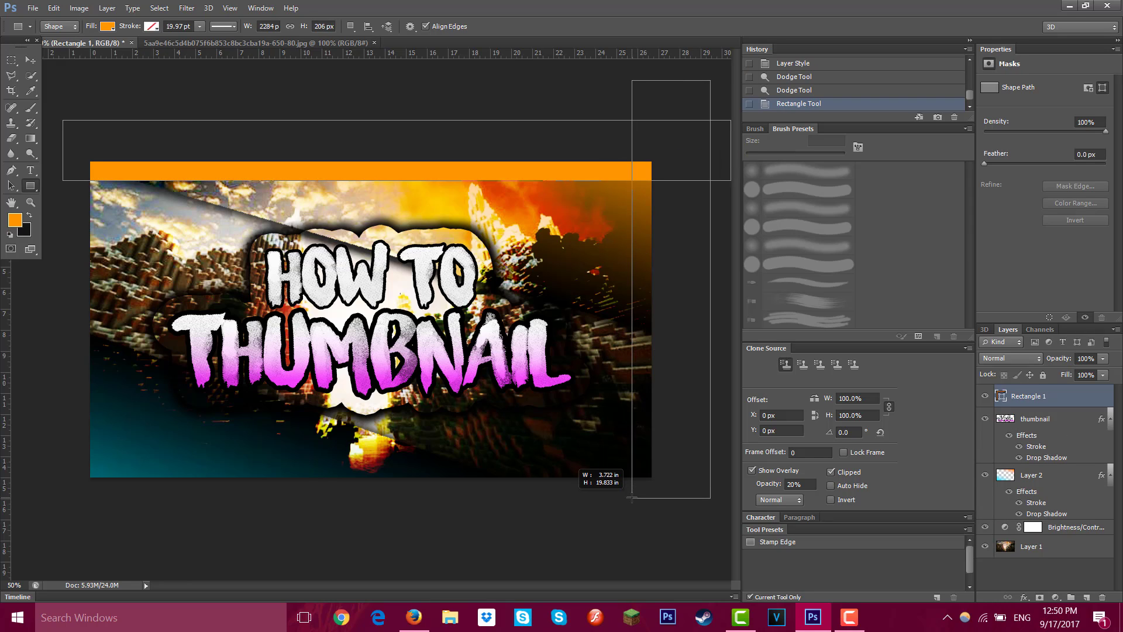
{"action": "left_click_drag", "start_coordinate": [52, 511], "coordinate": [513, 434]}
{"action": "left_click_drag", "start_coordinate": [633, 440], "coordinate": [733, 460]}
{"action": "left_click_drag", "start_coordinate": [52, 126], "coordinate": [108, 536]}
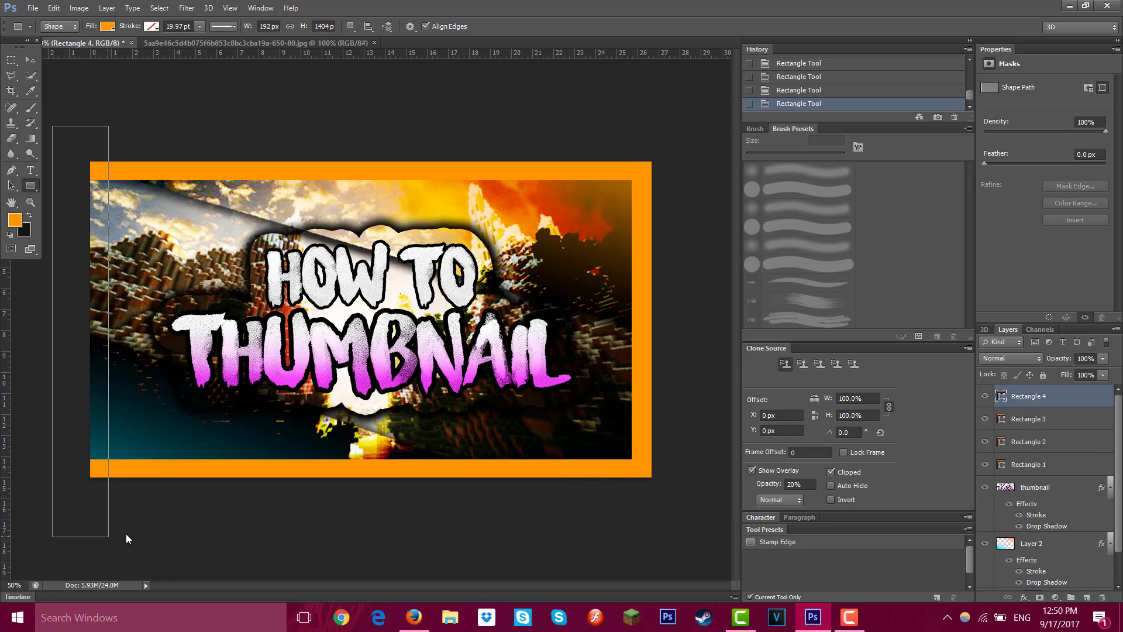
- Merge the four border rectangle layers into one and set the merged layer's opacity to 25%
{"action": "left_click", "coordinate": [11, 60]}
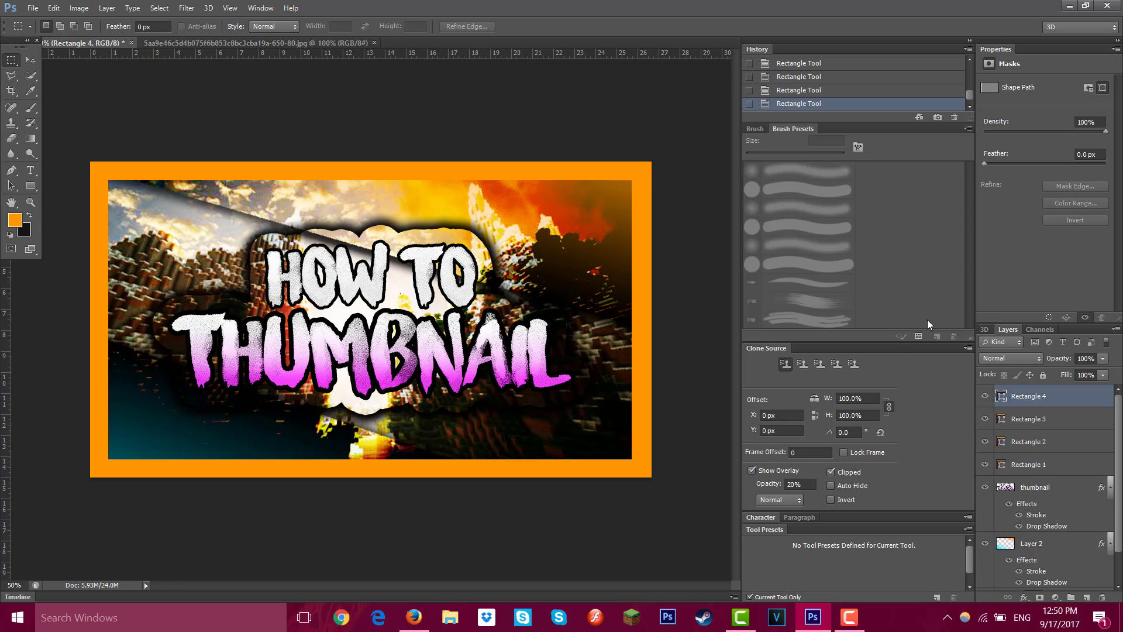
{"action": "left_click", "coordinate": [1059, 466], "text": "shift"}
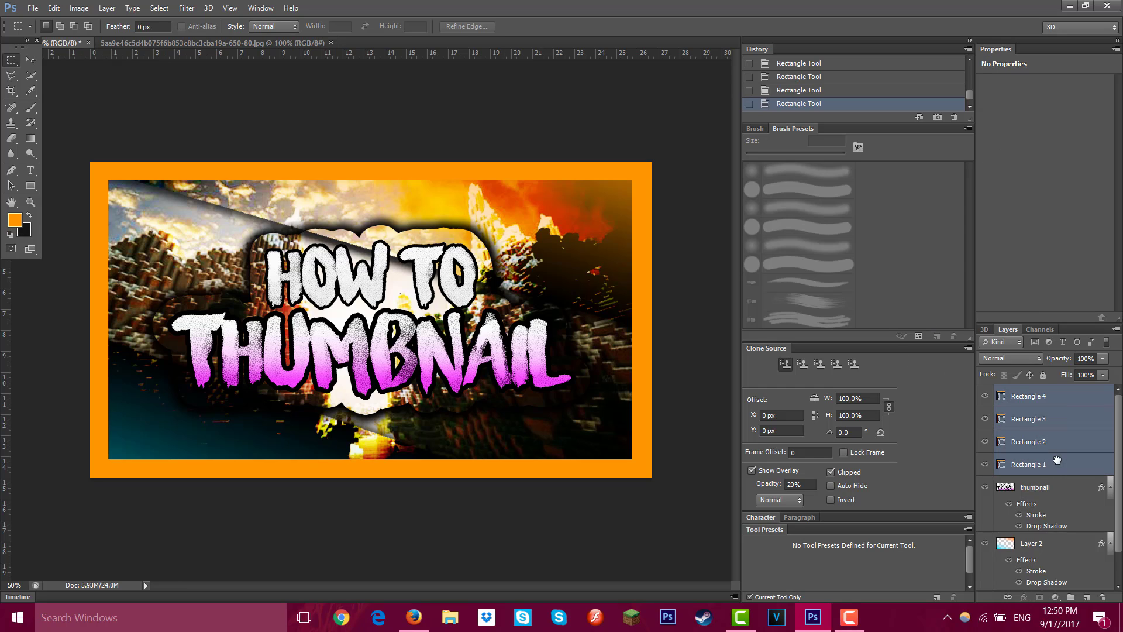
{"action": "key", "text": "ctrl+e"}
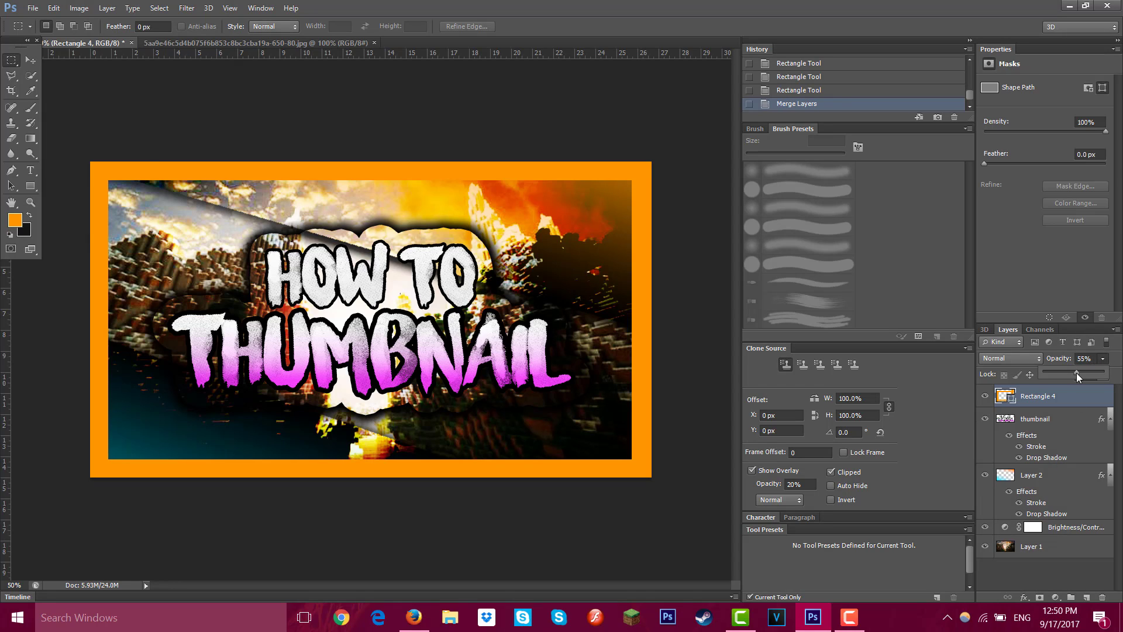
{"action": "left_click_drag", "start_coordinate": [1077, 374], "coordinate": [1059, 369]}
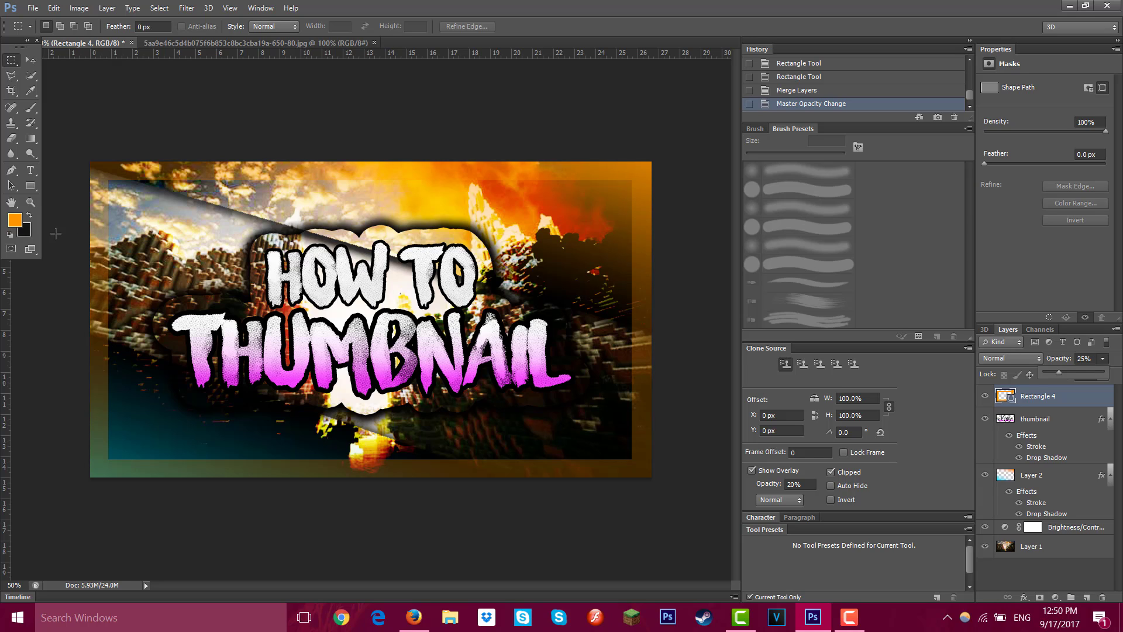
- Set the foreground colour to blue 003cff
{"action": "left_click", "coordinate": [15, 222]}
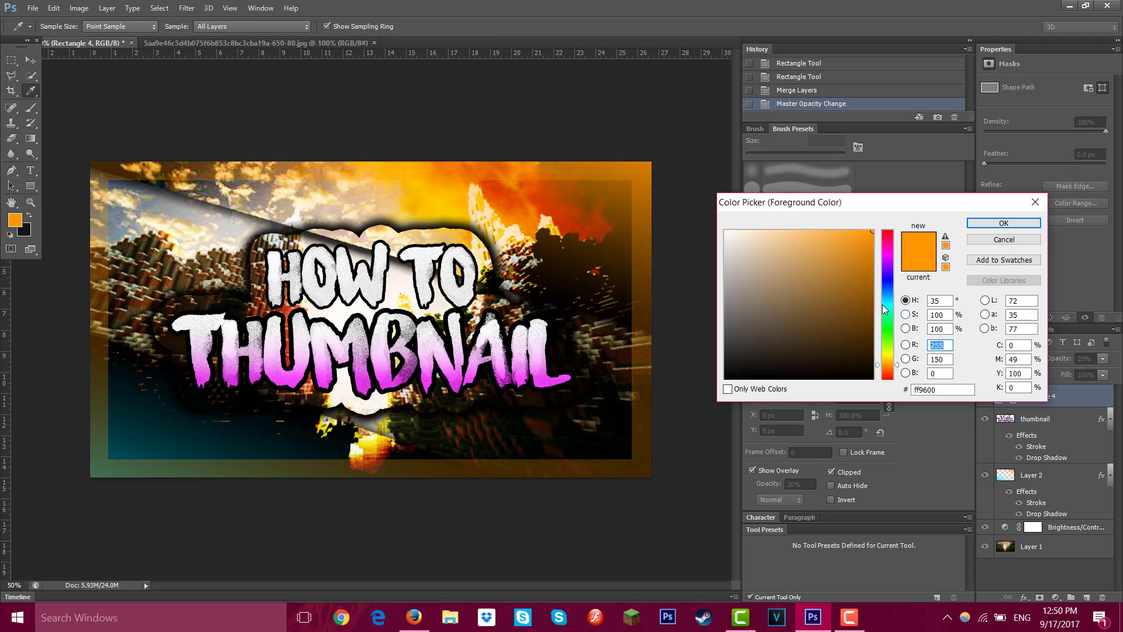
{"action": "left_click_drag", "start_coordinate": [884, 301], "coordinate": [886, 286]}
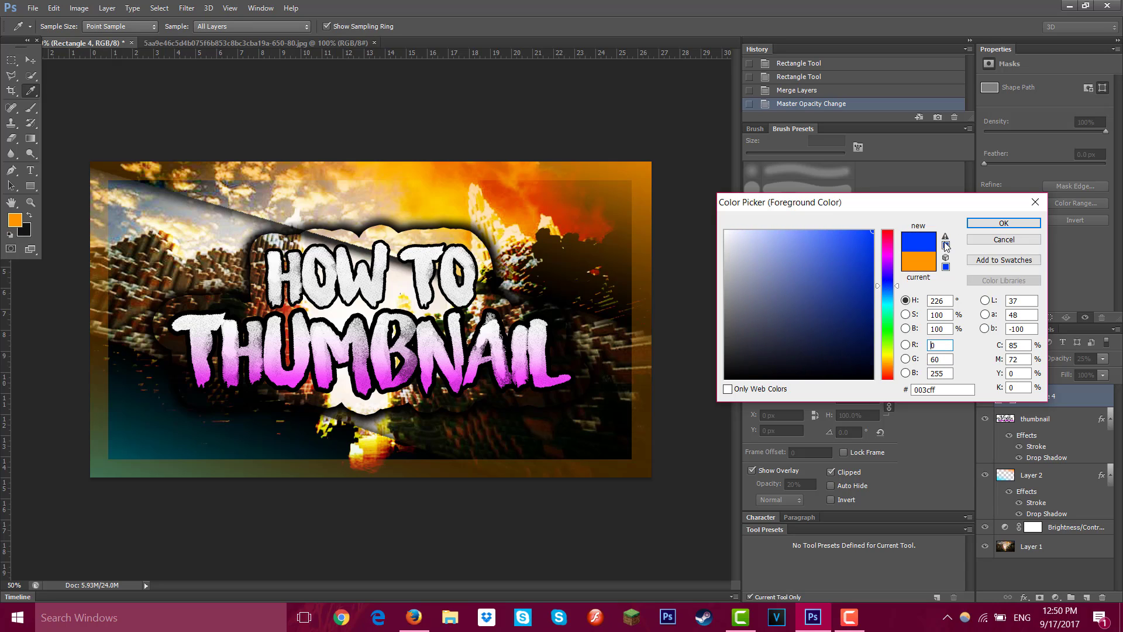
{"action": "left_click", "coordinate": [985, 221]}
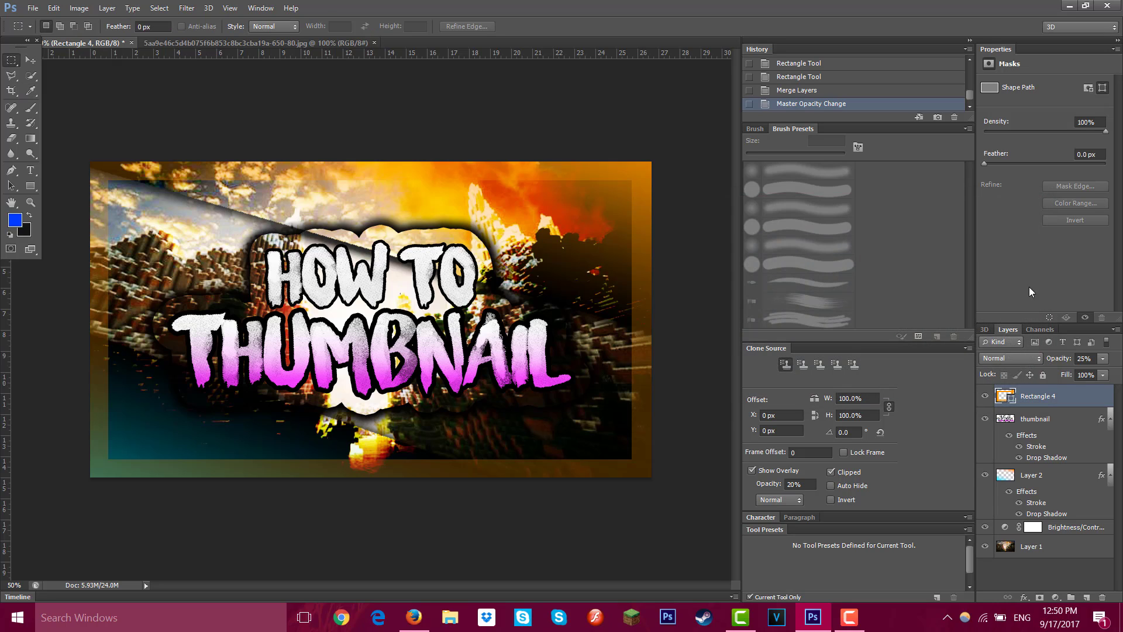
- Add a Gradient Overlay effect to the merged border layer and open its gradient for editing
{"action": "double_click", "coordinate": [1086, 399]}
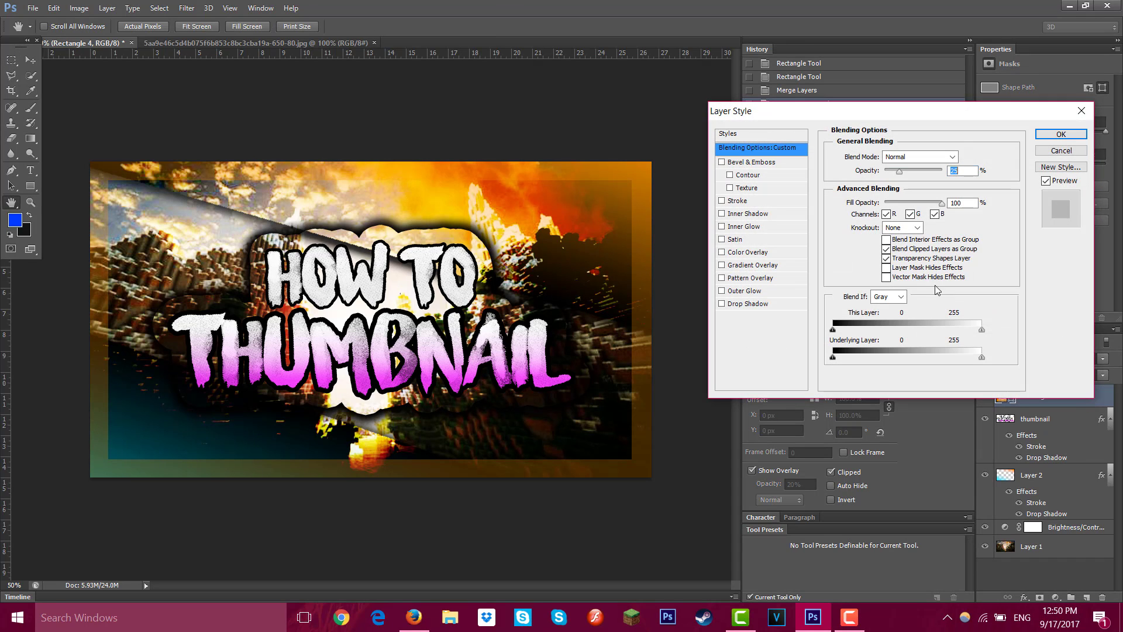
{"action": "left_click", "coordinate": [731, 269]}
{"action": "left_click", "coordinate": [910, 183]}
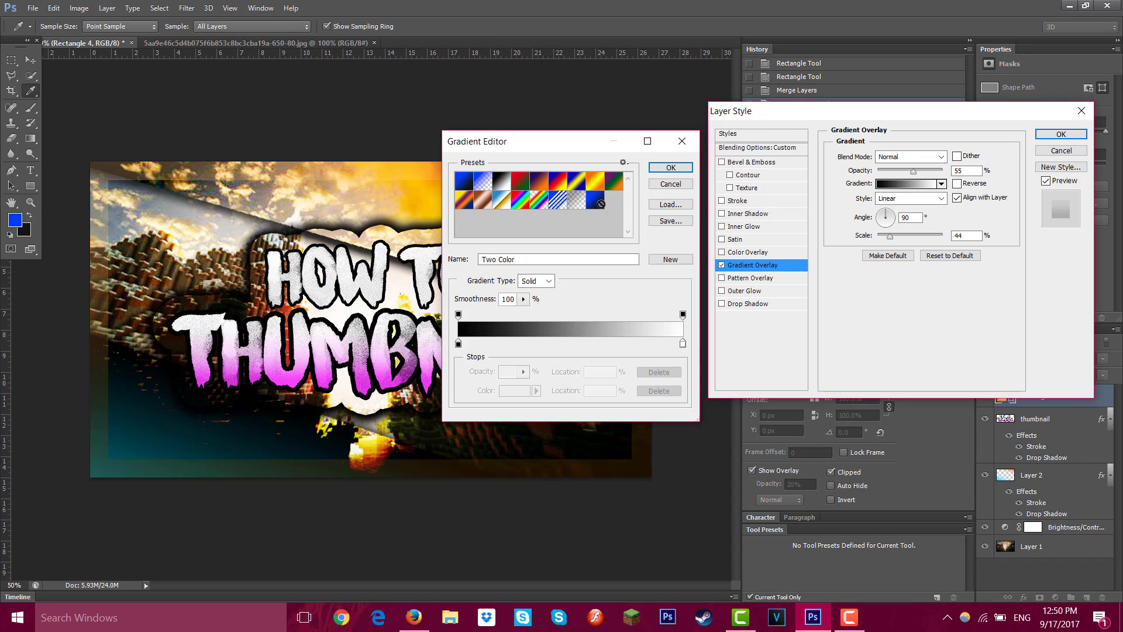
- Try gradient presets on the border, including Foreground to Background, Blue, Yellow, Blue, Chrome, and Yellow, Violet, Orange, Blue
{"action": "left_click", "coordinate": [485, 182]}
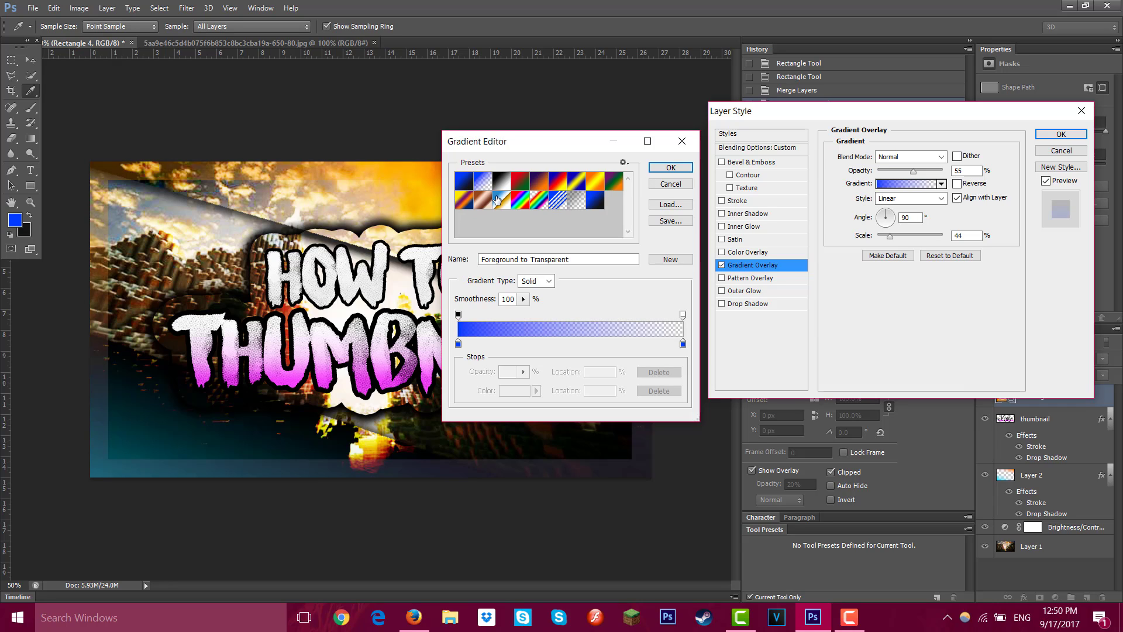
{"action": "left_click", "coordinate": [470, 183]}
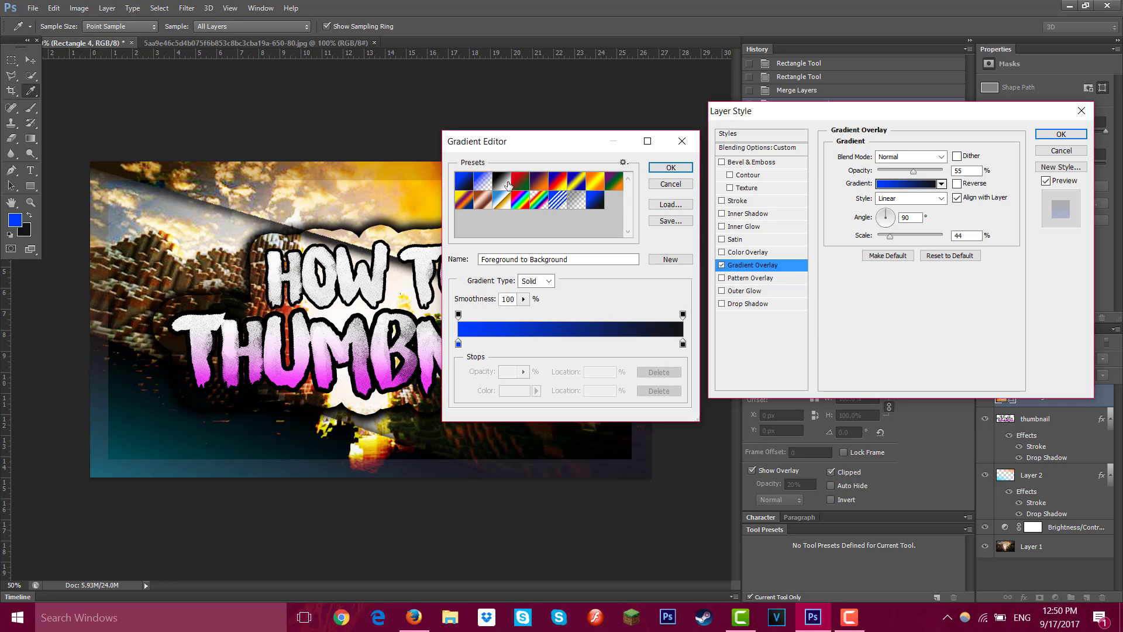
{"action": "left_click", "coordinate": [517, 185]}
{"action": "left_click", "coordinate": [538, 185]}
{"action": "left_click", "coordinate": [576, 185]}
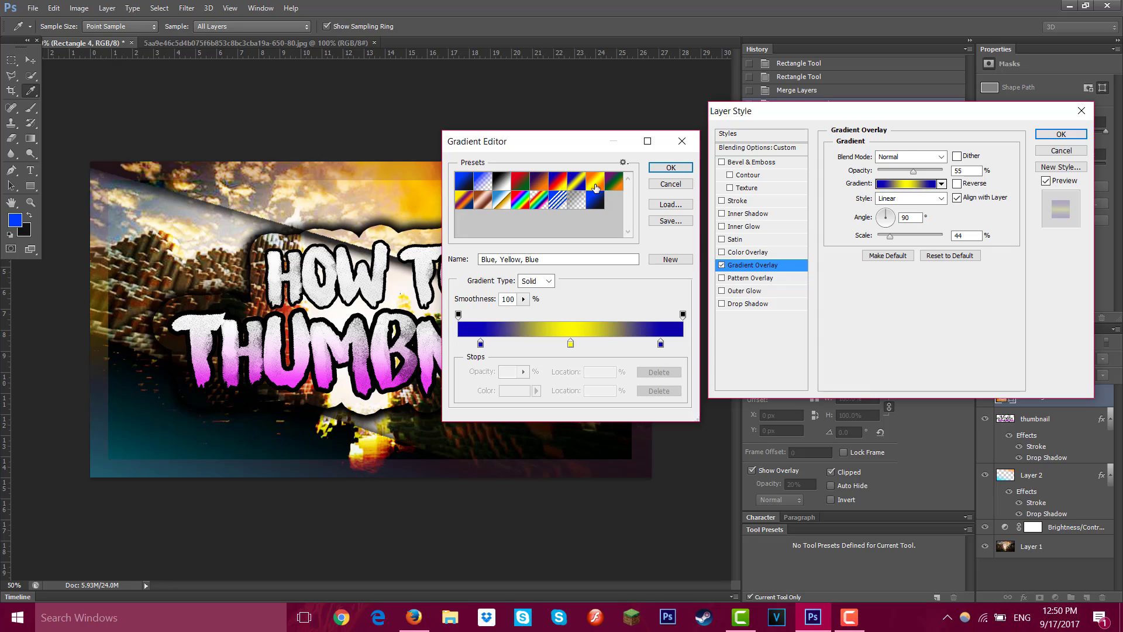
{"action": "left_click", "coordinate": [596, 187]}
{"action": "left_click", "coordinate": [495, 200]}
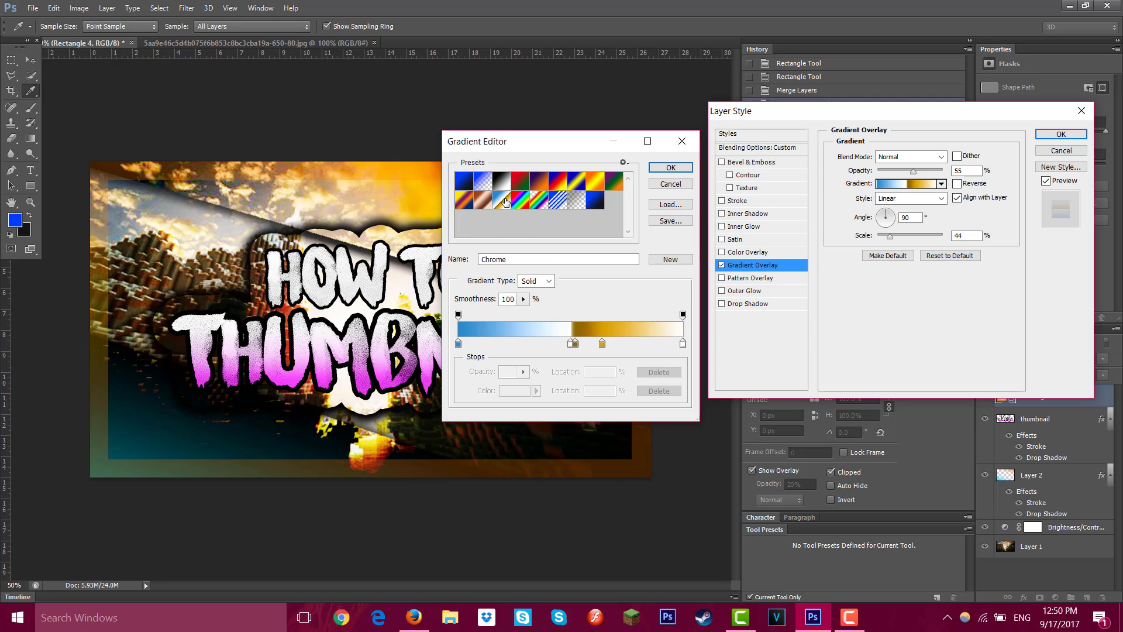
{"action": "left_click", "coordinate": [465, 200]}
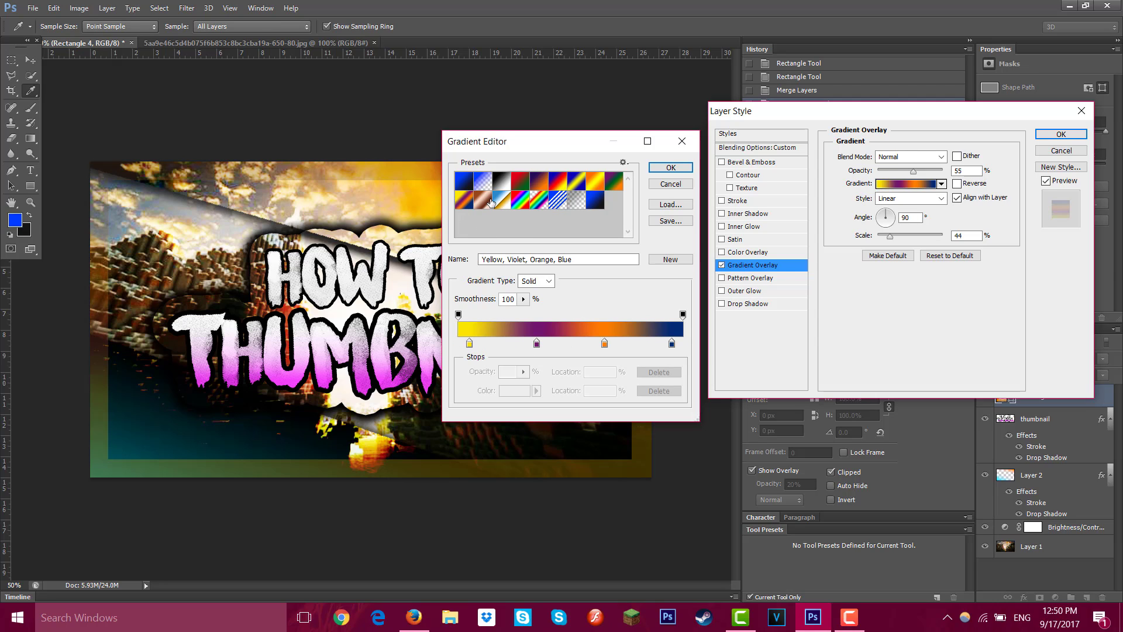
- Use the Foreground to Transparent preset for the border's Gradient Overlay and apply the layer style
{"action": "left_click", "coordinate": [483, 182]}
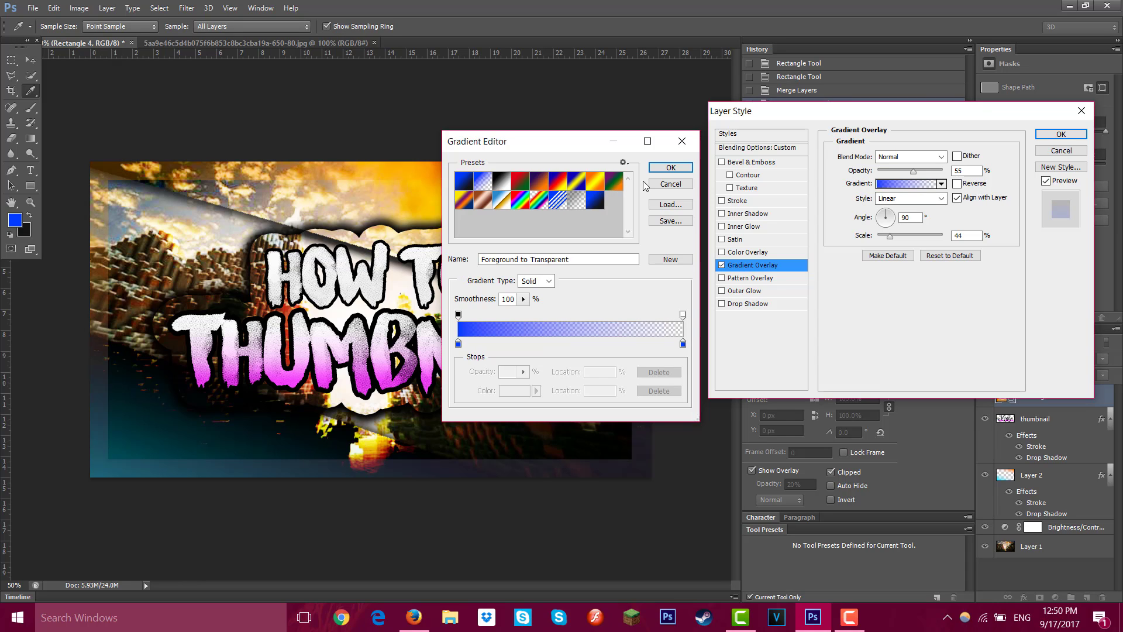
{"action": "left_click", "coordinate": [671, 168]}
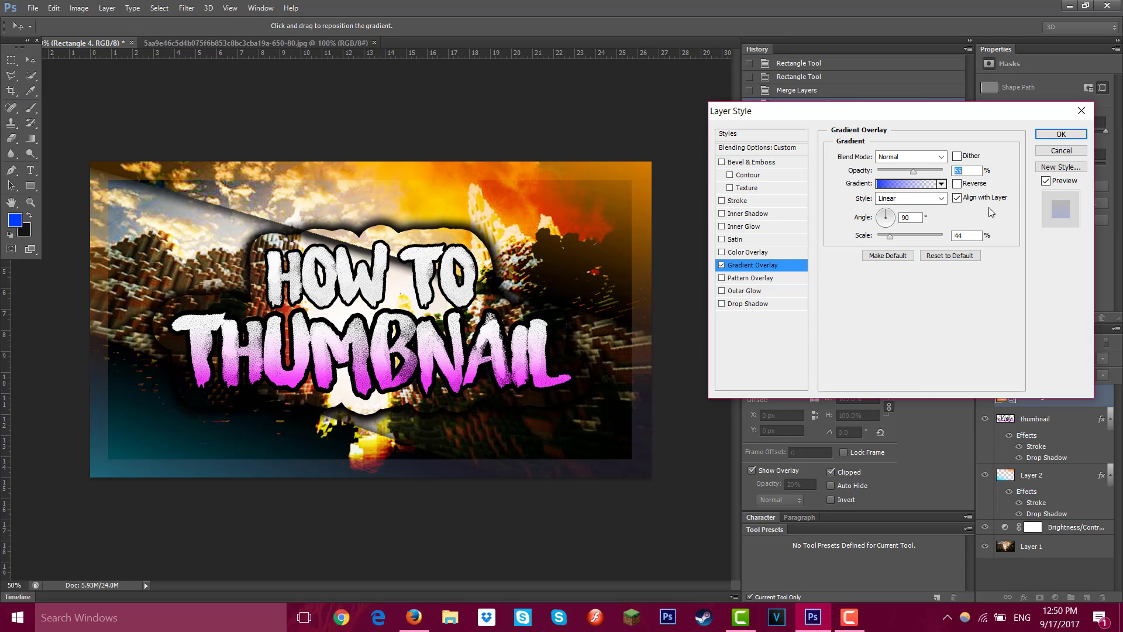
{"action": "left_click", "coordinate": [1061, 136]}
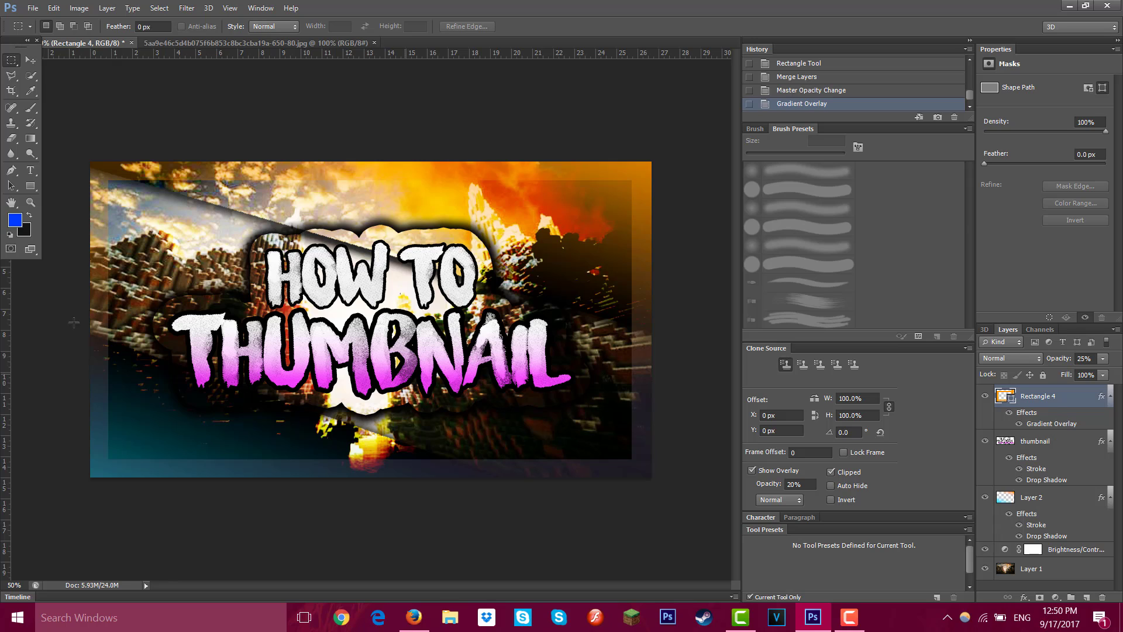
- Change the foreground colour to a bright light blue
{"action": "left_click", "coordinate": [15, 219]}
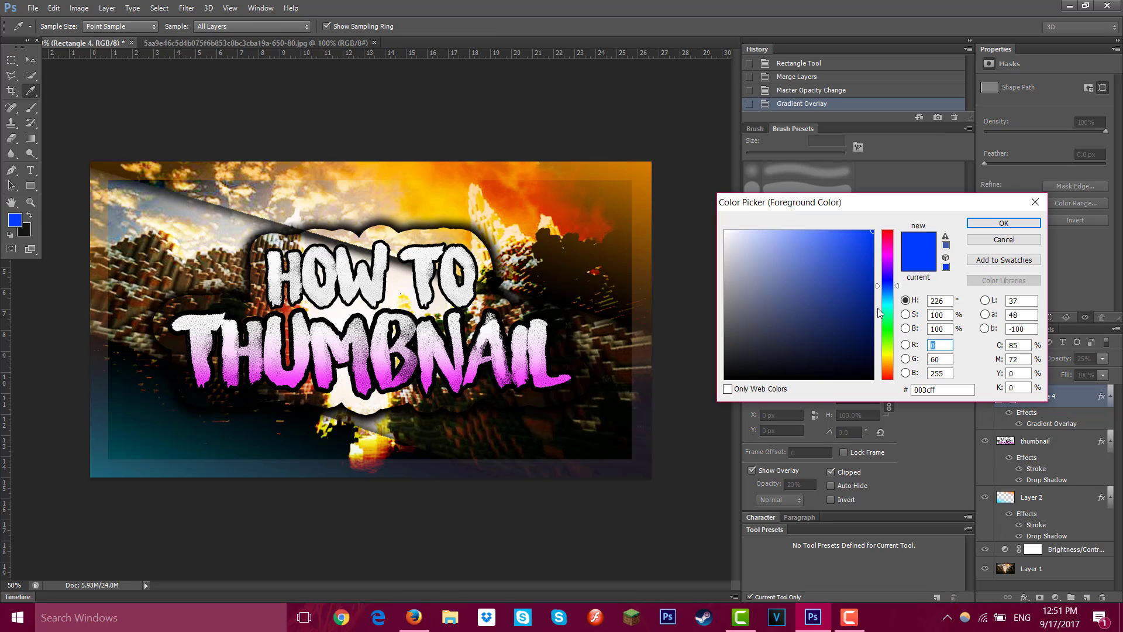
{"action": "left_click", "coordinate": [888, 300]}
{"action": "left_click", "coordinate": [1004, 223]}
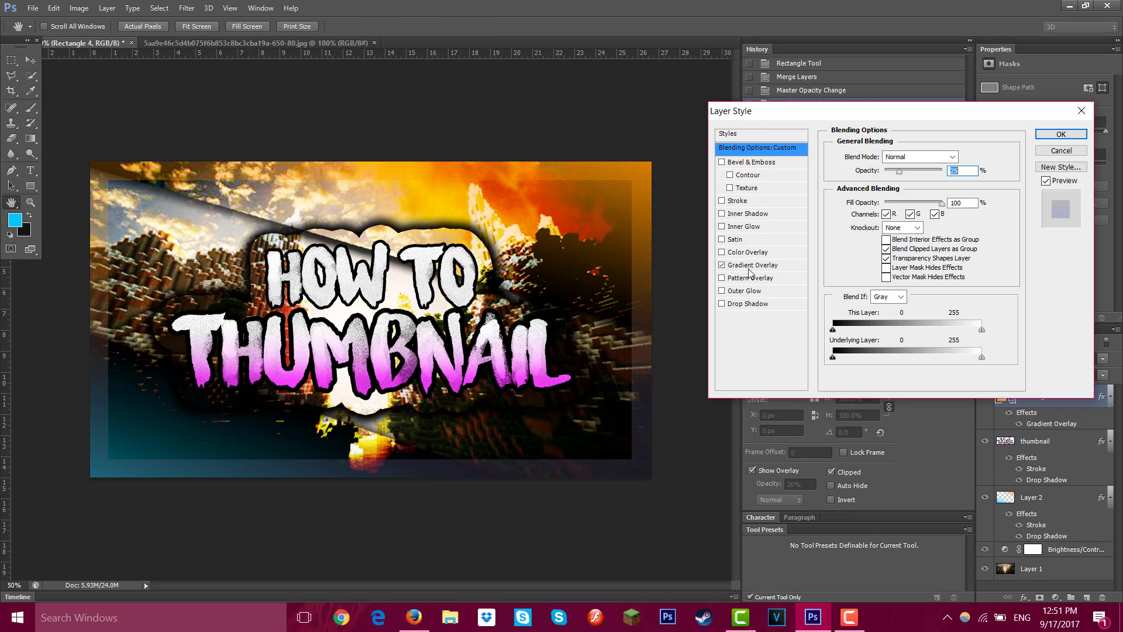
- Try a Color Overlay on the border layer together with its Gradient Overlay
{"action": "left_click", "coordinate": [751, 266]}
{"action": "left_click", "coordinate": [754, 252]}
{"action": "left_click", "coordinate": [735, 265]}
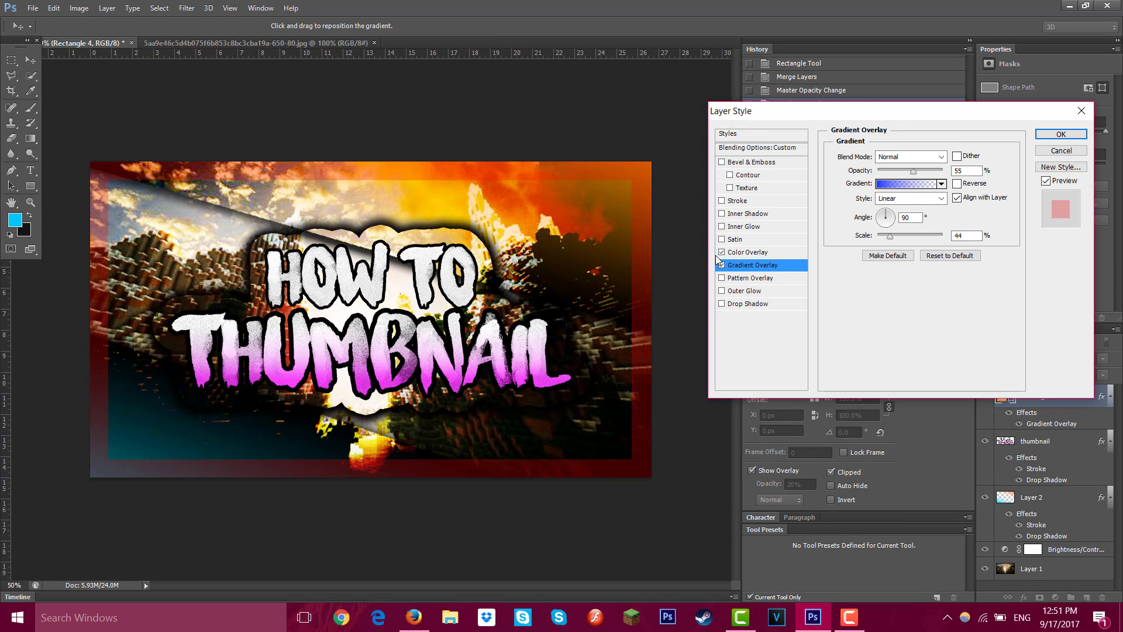
{"action": "left_click", "coordinate": [721, 253]}
{"action": "left_click", "coordinate": [722, 252]}
{"action": "left_click", "coordinate": [722, 253]}
- Update the border's Gradient Overlay to the Foreground to Transparent preset in the new light blue
{"action": "left_click", "coordinate": [906, 184]}
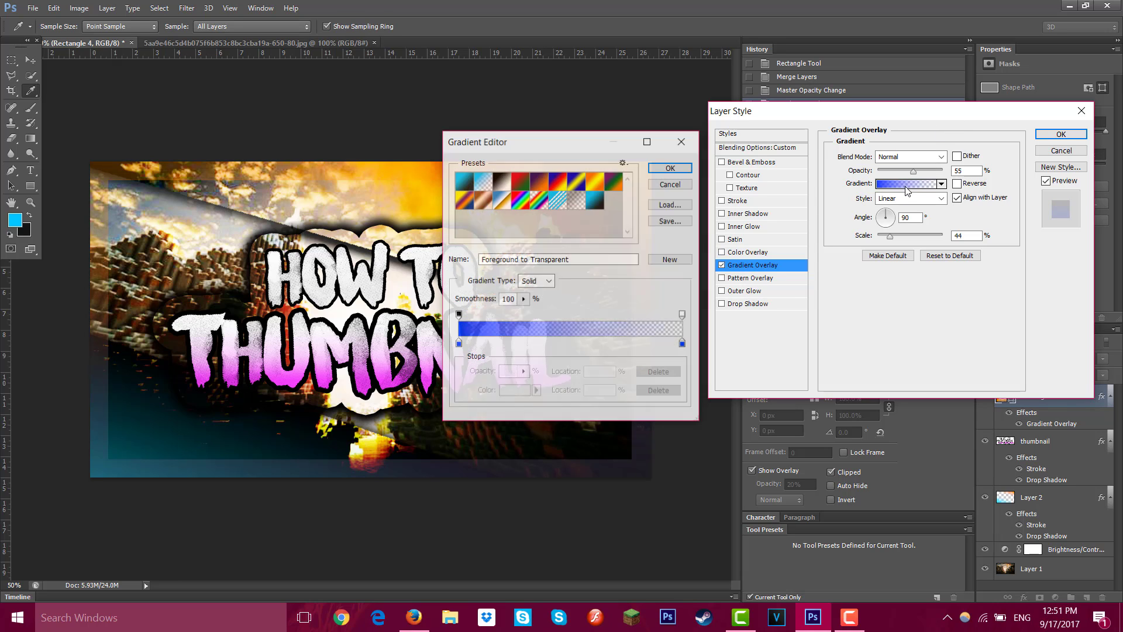
{"action": "left_click", "coordinate": [487, 191]}
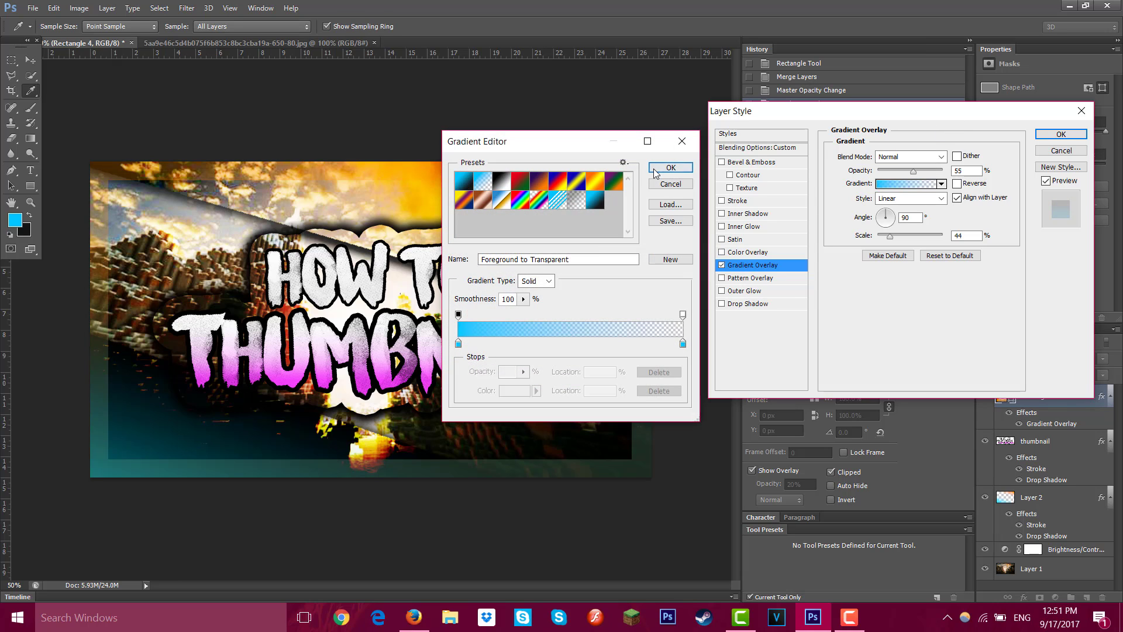
{"action": "left_click", "coordinate": [671, 167]}
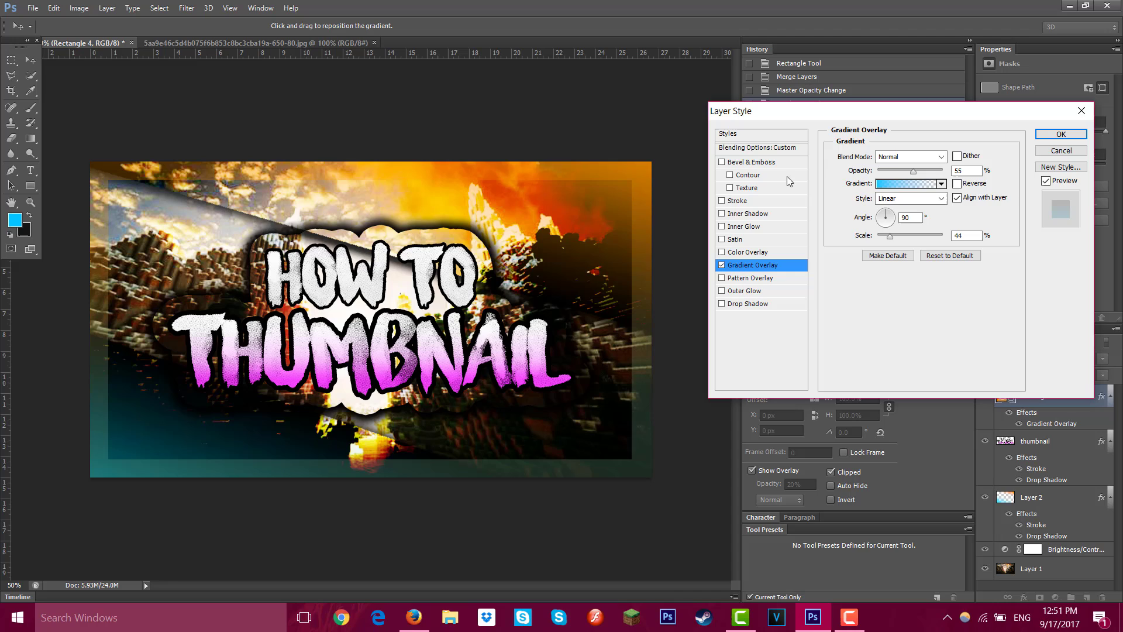
- Add a Drop Shadow to the border layer with 100% opacity, 48% spread and 98 px size, and apply the layer style
{"action": "left_click", "coordinate": [755, 304]}
{"action": "mouse_move", "coordinate": [892, 235]}
{"action": "left_mouse_down"}
{"action": "mouse_move", "coordinate": [923, 221]}
{"action": "mouse_move", "coordinate": [904, 233]}
{"action": "left_mouse_up"}
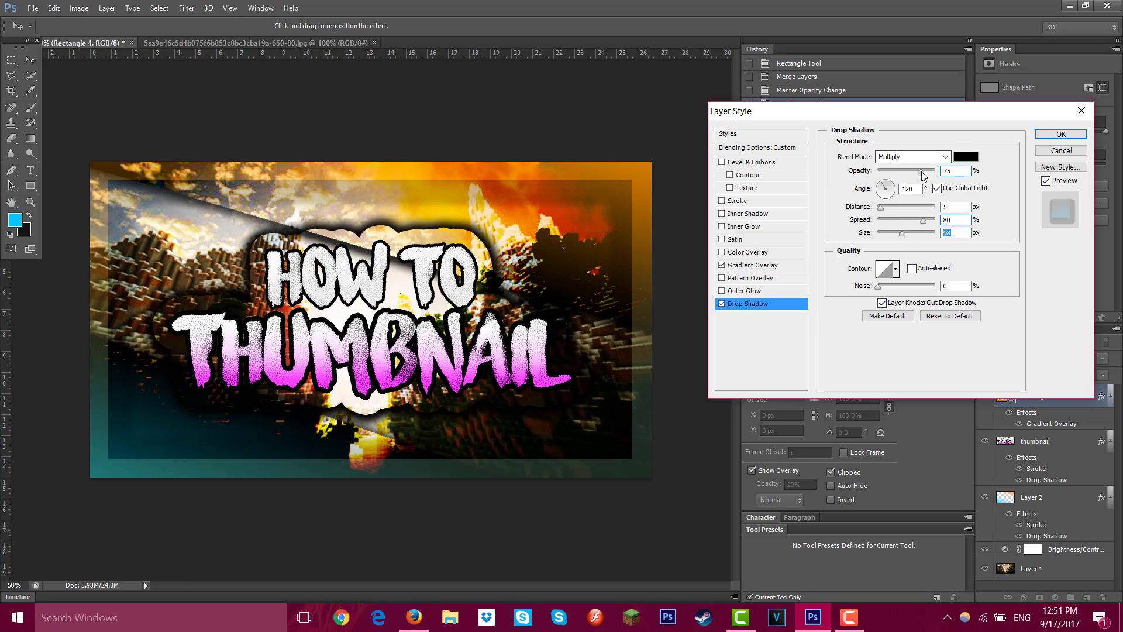
{"action": "left_click_drag", "start_coordinate": [921, 171], "coordinate": [942, 171]}
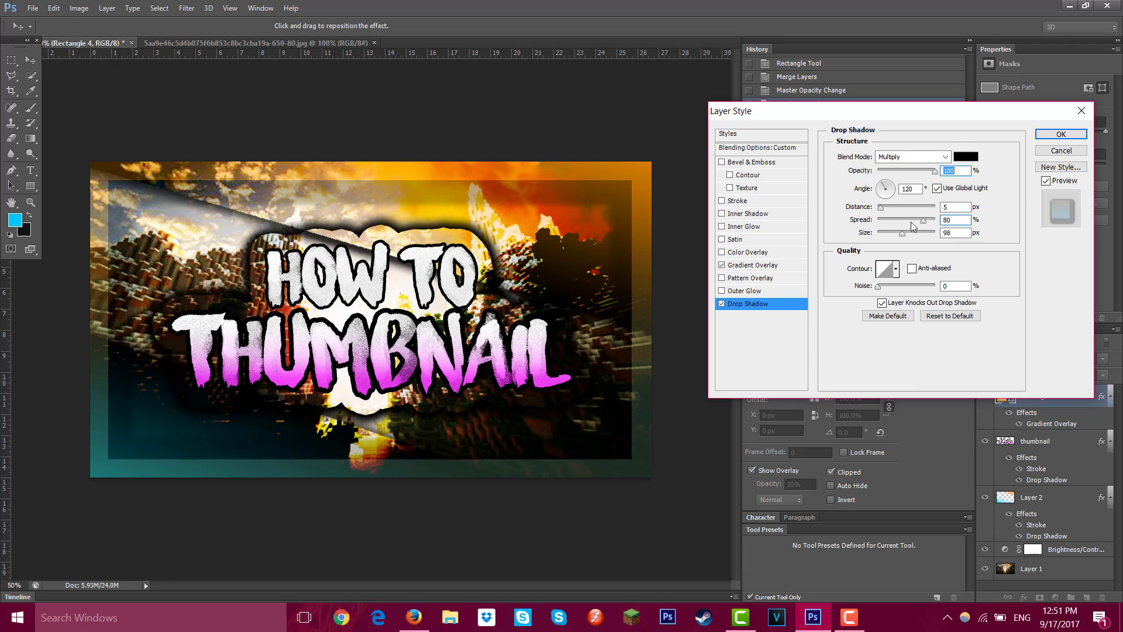
{"action": "left_click_drag", "start_coordinate": [911, 222], "coordinate": [908, 221]}
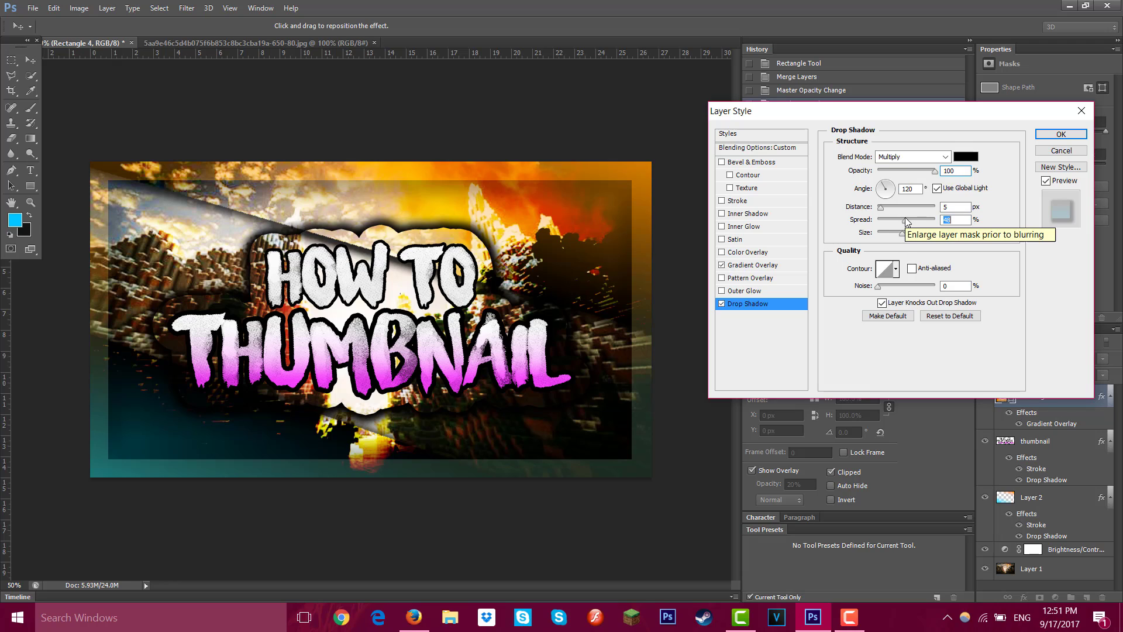
{"action": "left_click", "coordinate": [722, 303]}
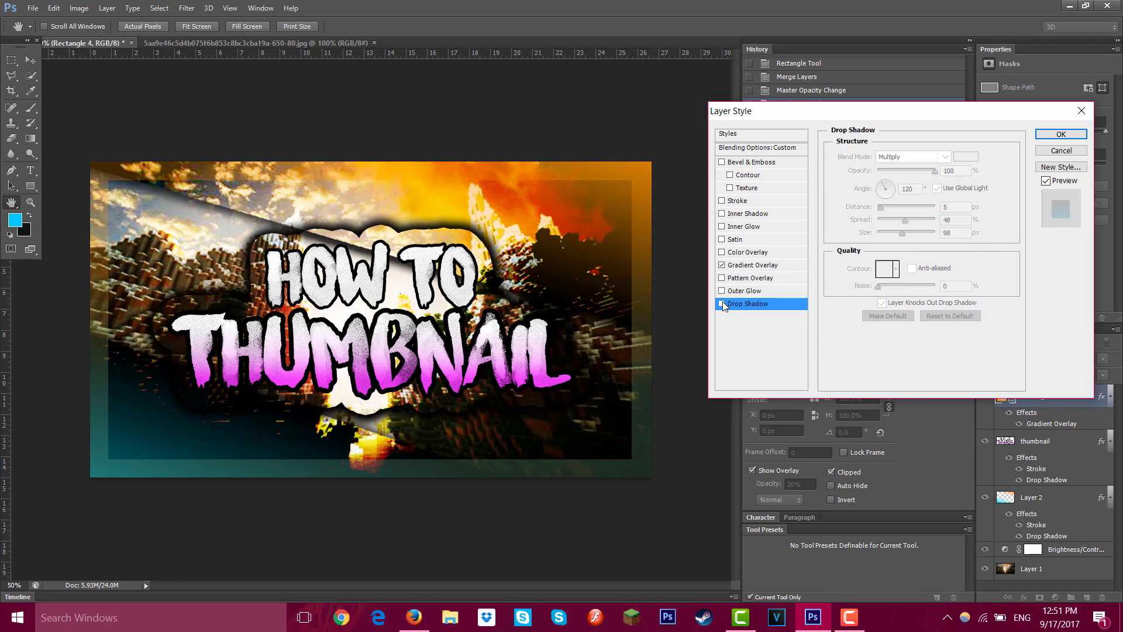
{"action": "left_click", "coordinate": [722, 304]}
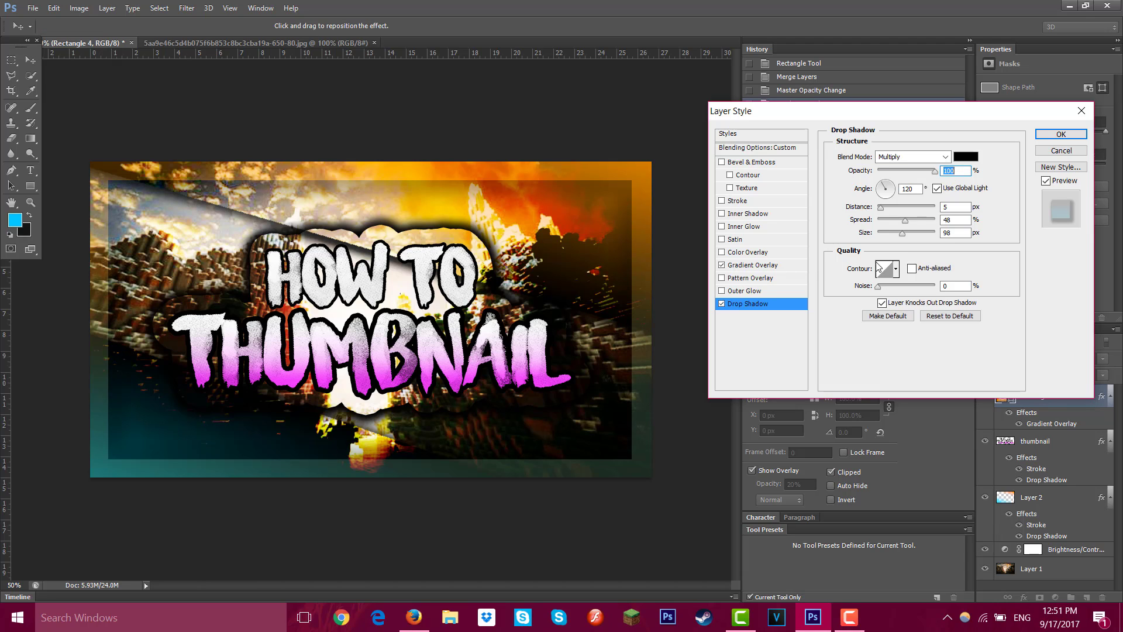
{"action": "left_click", "coordinate": [1060, 135]}
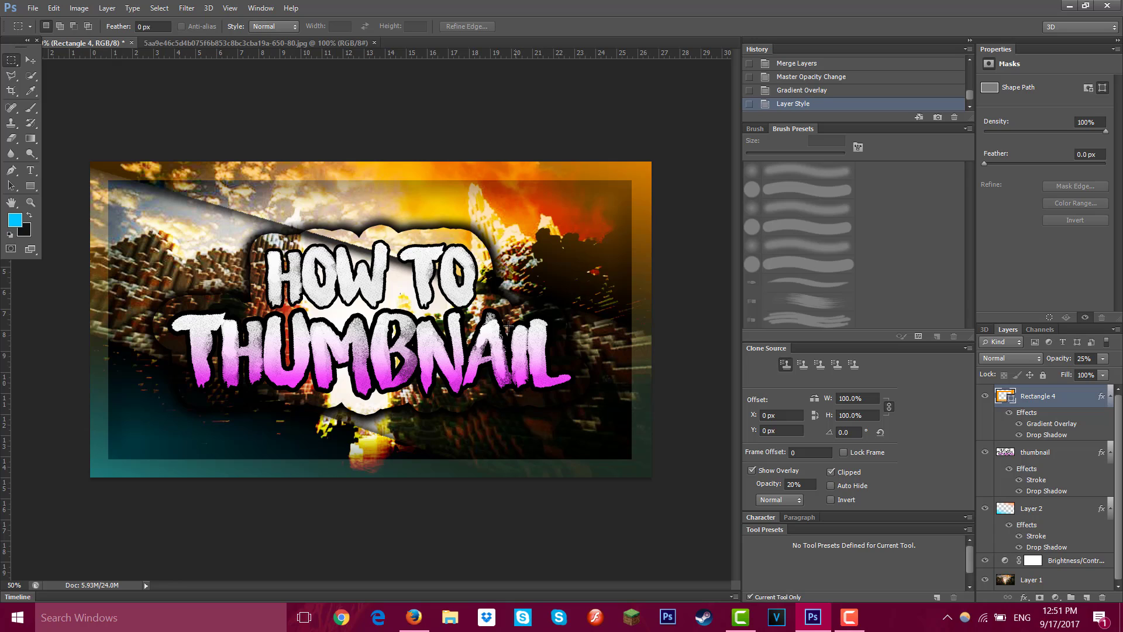
- Free-transform the border path, scaling it slightly outward to make the frame around the thumbnail thinner
{"action": "right_click", "coordinate": [347, 284]}
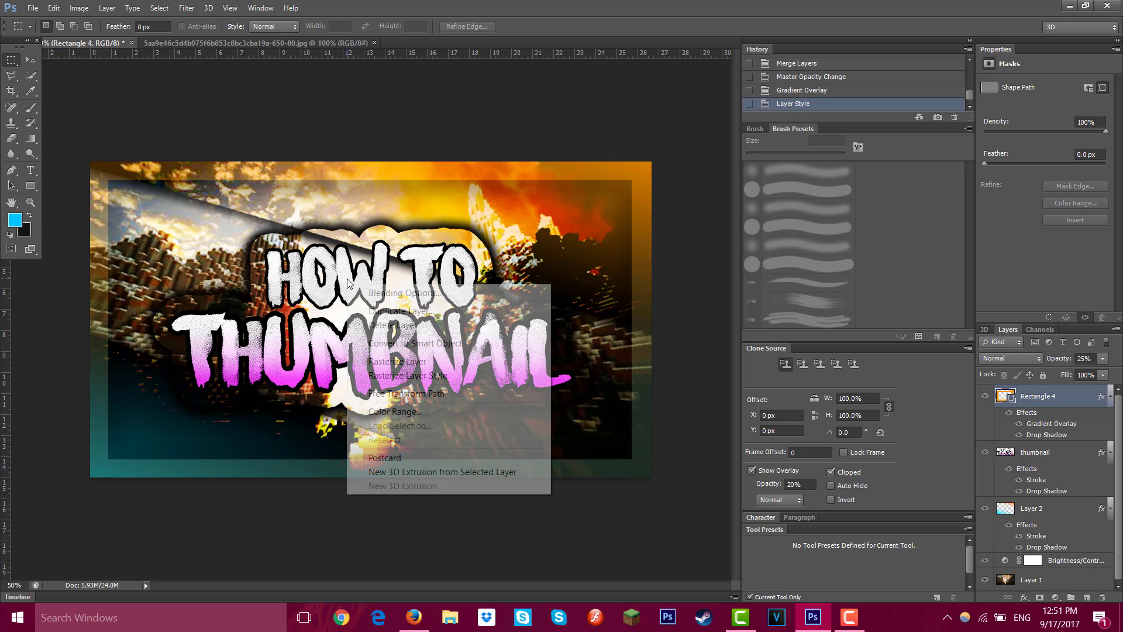
{"action": "left_click", "coordinate": [375, 392]}
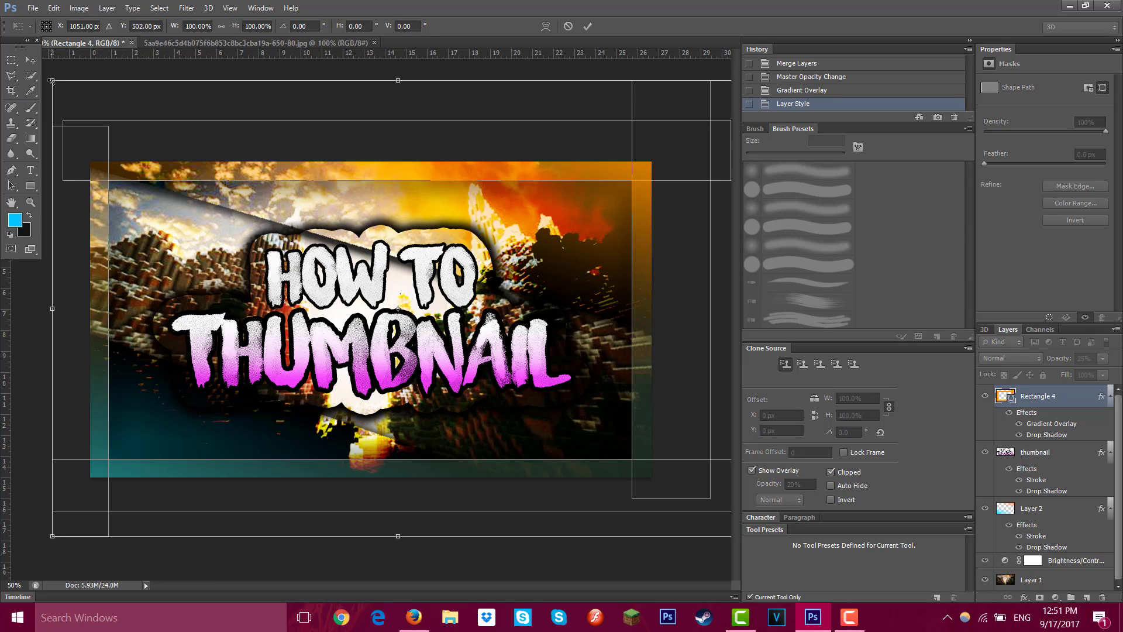
{"action": "left_click_drag", "start_coordinate": [52, 81], "coordinate": [48, 77]}
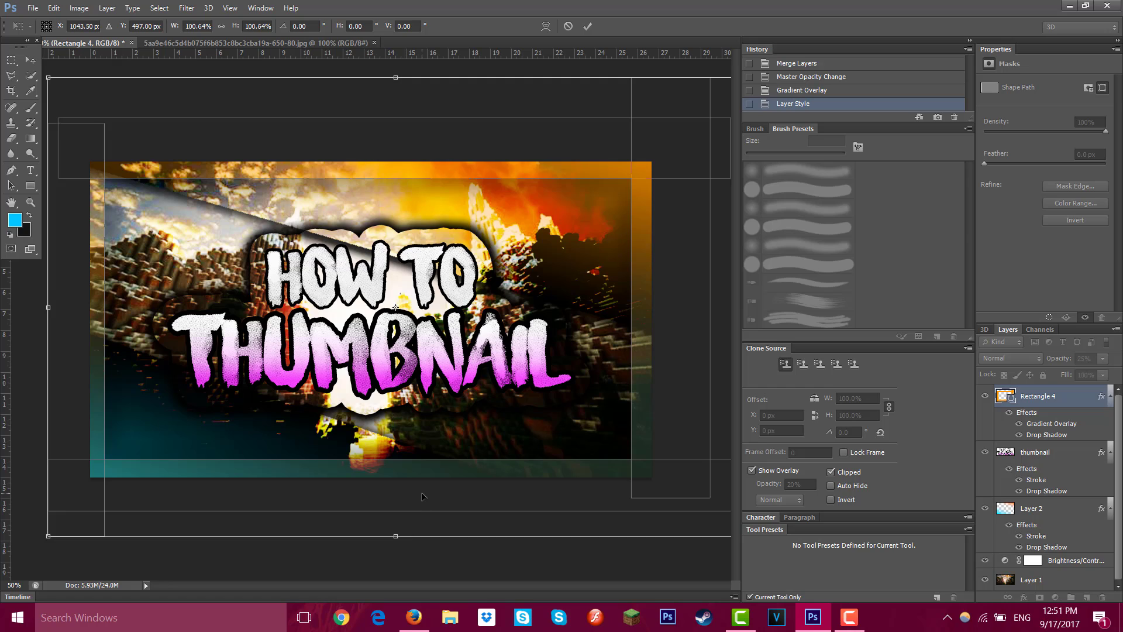
{"action": "left_click_drag", "start_coordinate": [422, 492], "coordinate": [425, 487]}
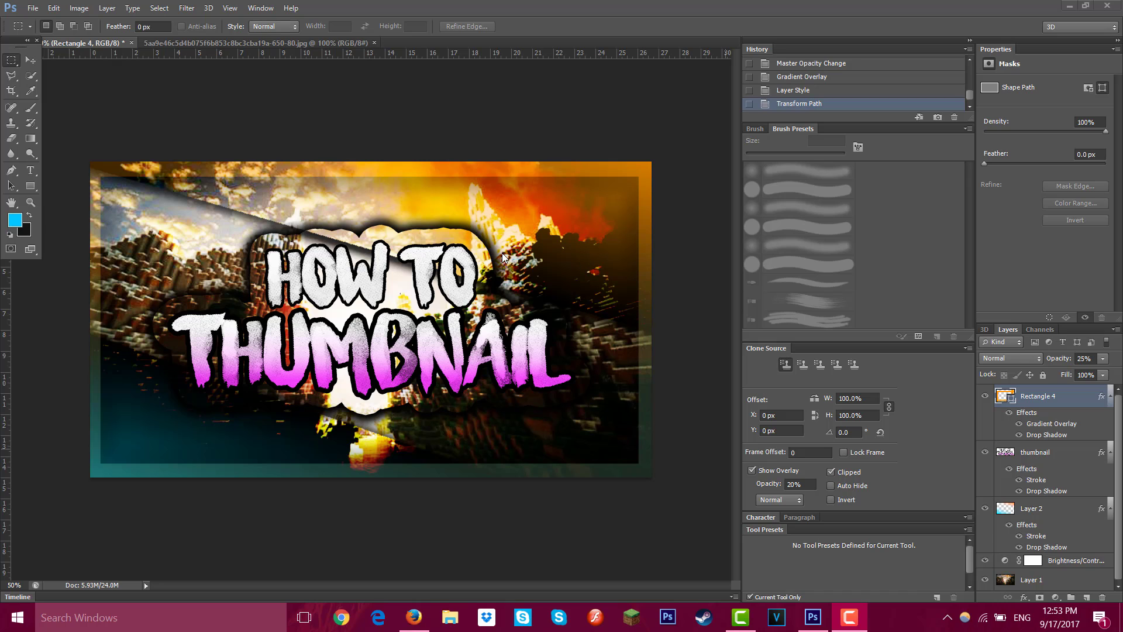
- Save the thumbnail as a PNG in the Youtube Thumbnails folder, using Smallest / Slow compression and no interlacing
{"action": "left_click", "coordinate": [33, 10]}
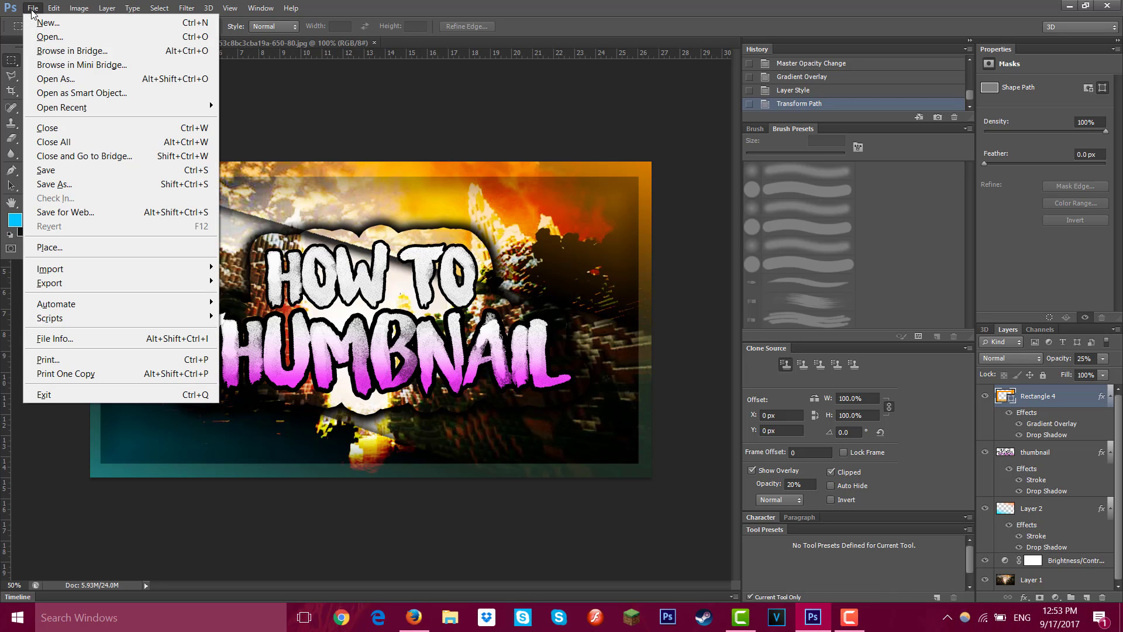
{"action": "left_click", "coordinate": [59, 183]}
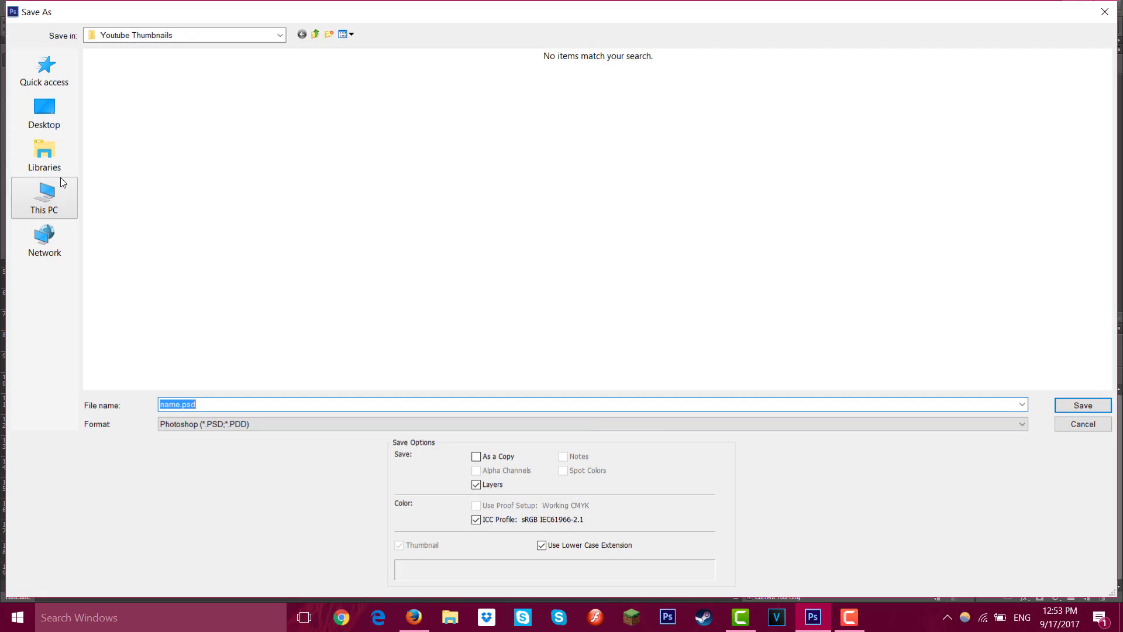
{"action": "left_click", "coordinate": [225, 425]}
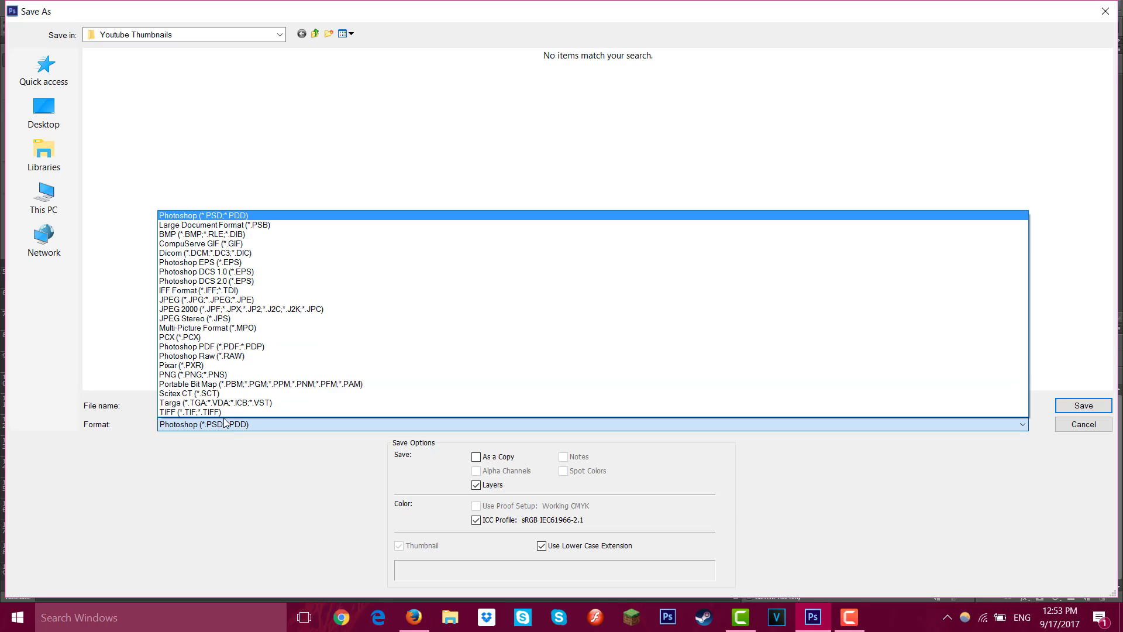
{"action": "left_click", "coordinate": [215, 375]}
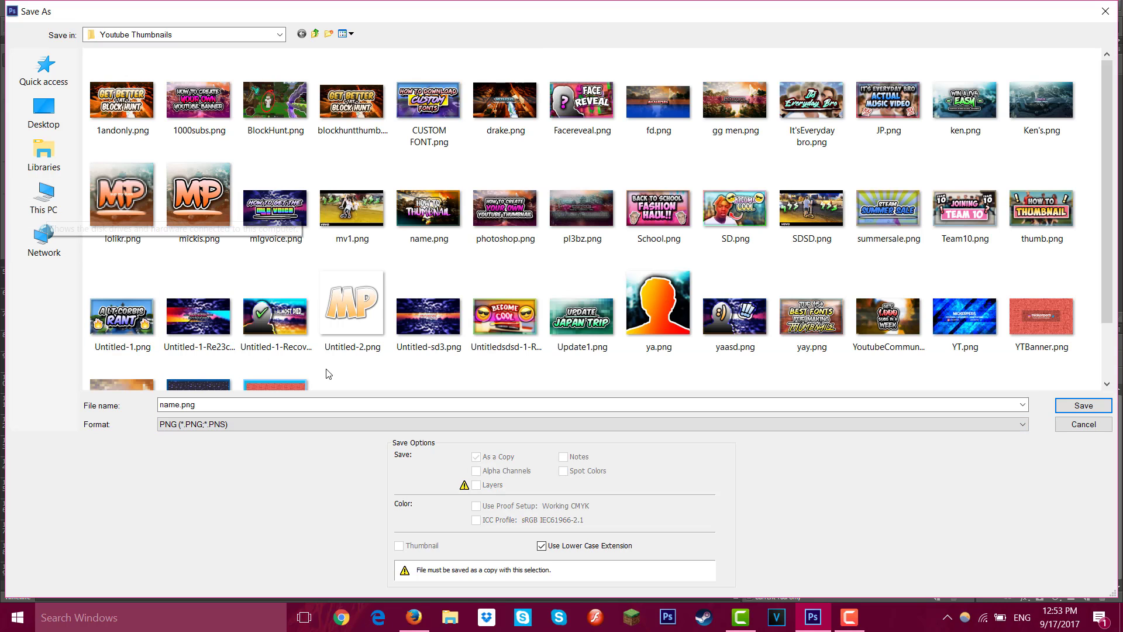
{"action": "left_click", "coordinate": [167, 405]}
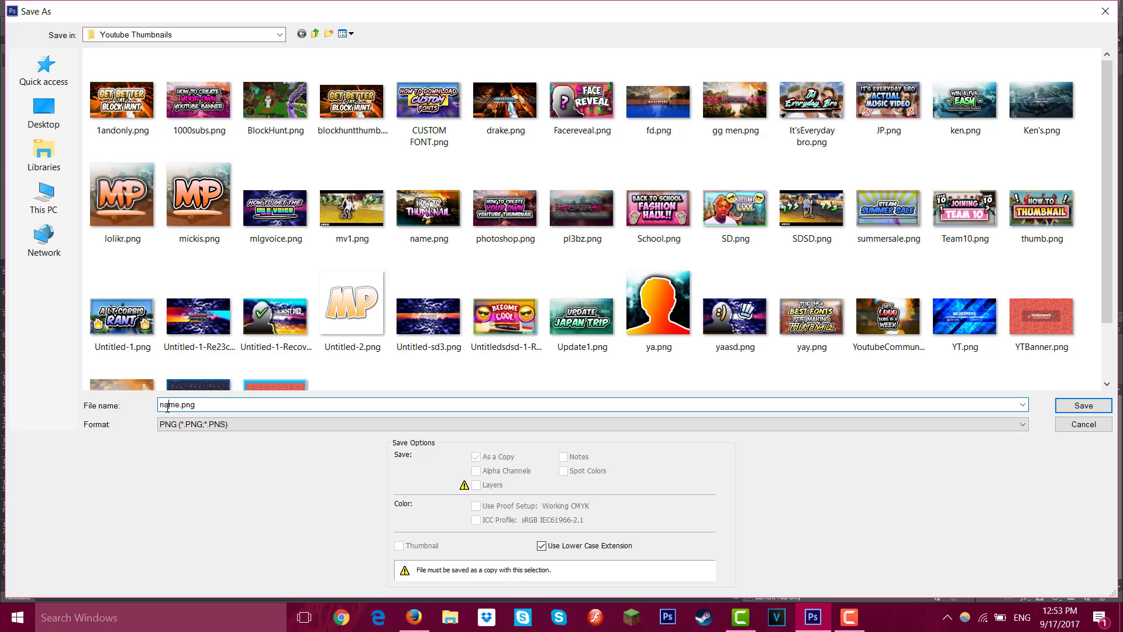
{"action": "left_click", "coordinate": [1084, 406]}
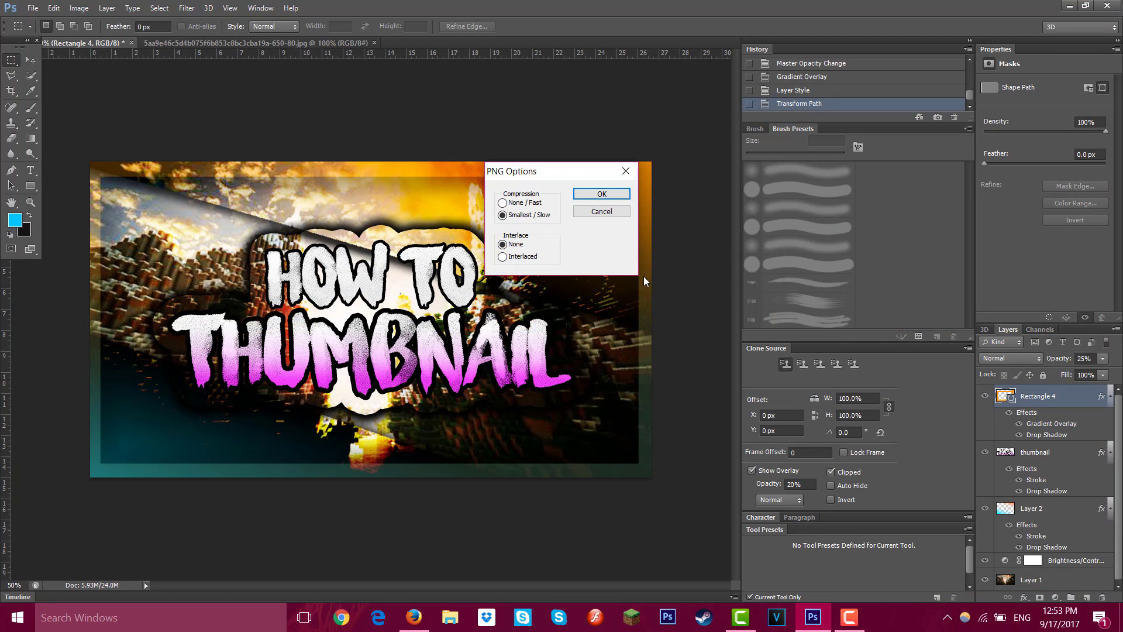
{"action": "left_click", "coordinate": [590, 193]}
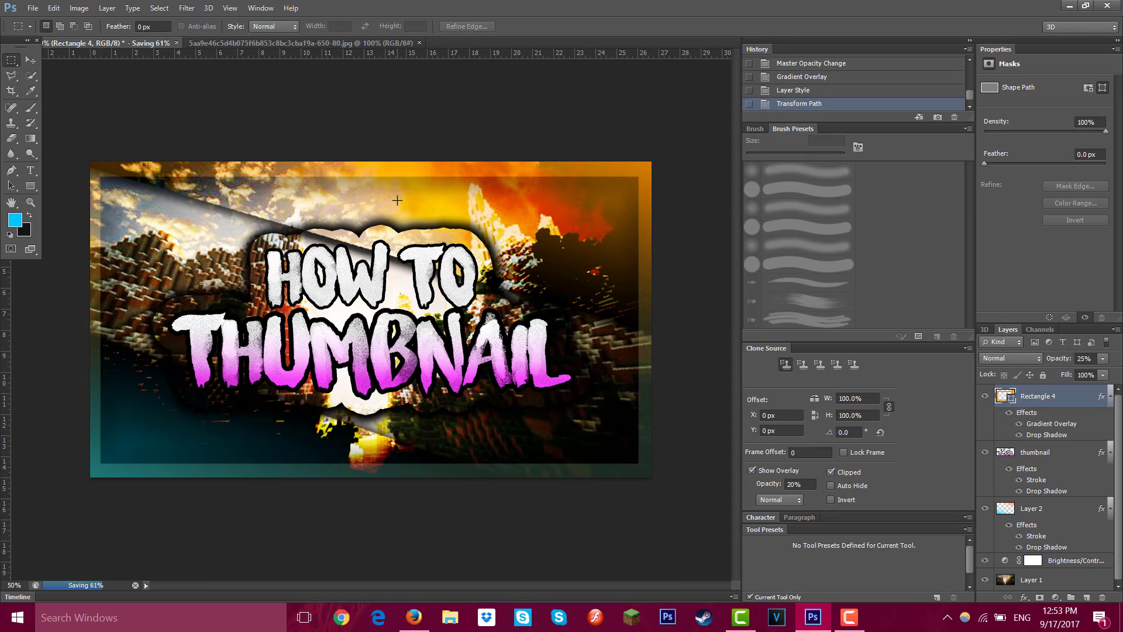